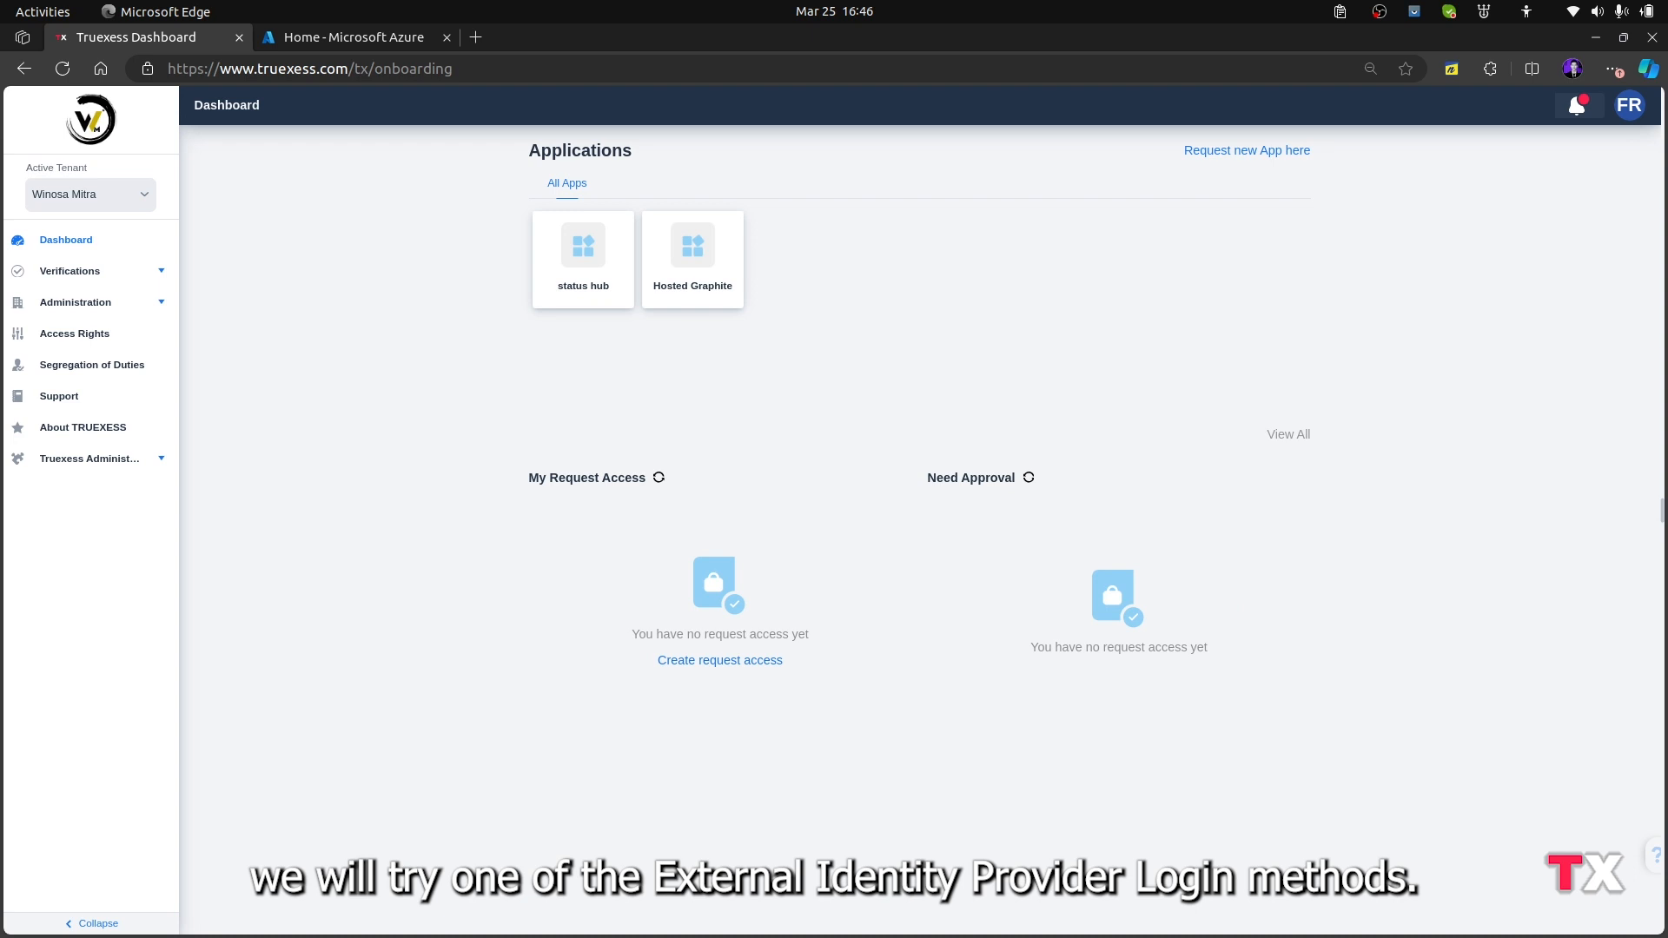
Add an external identity provider named "Login with Azure" with Azure as provider in the Truexess tenant settings
click(339, 37)
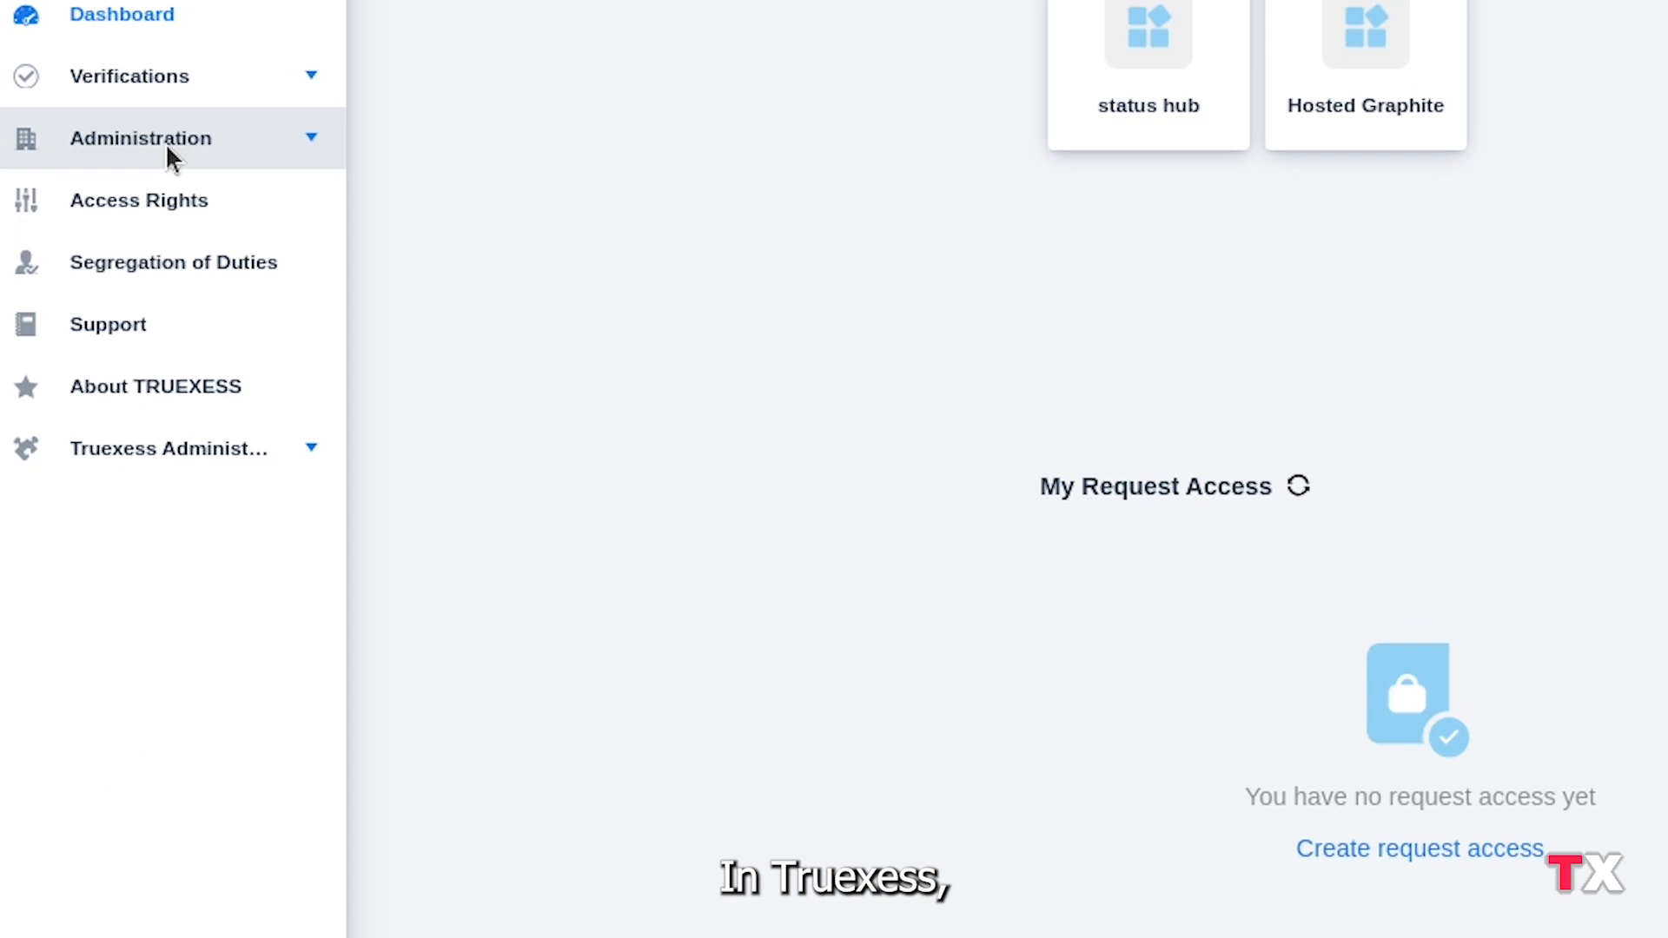
click(165, 139)
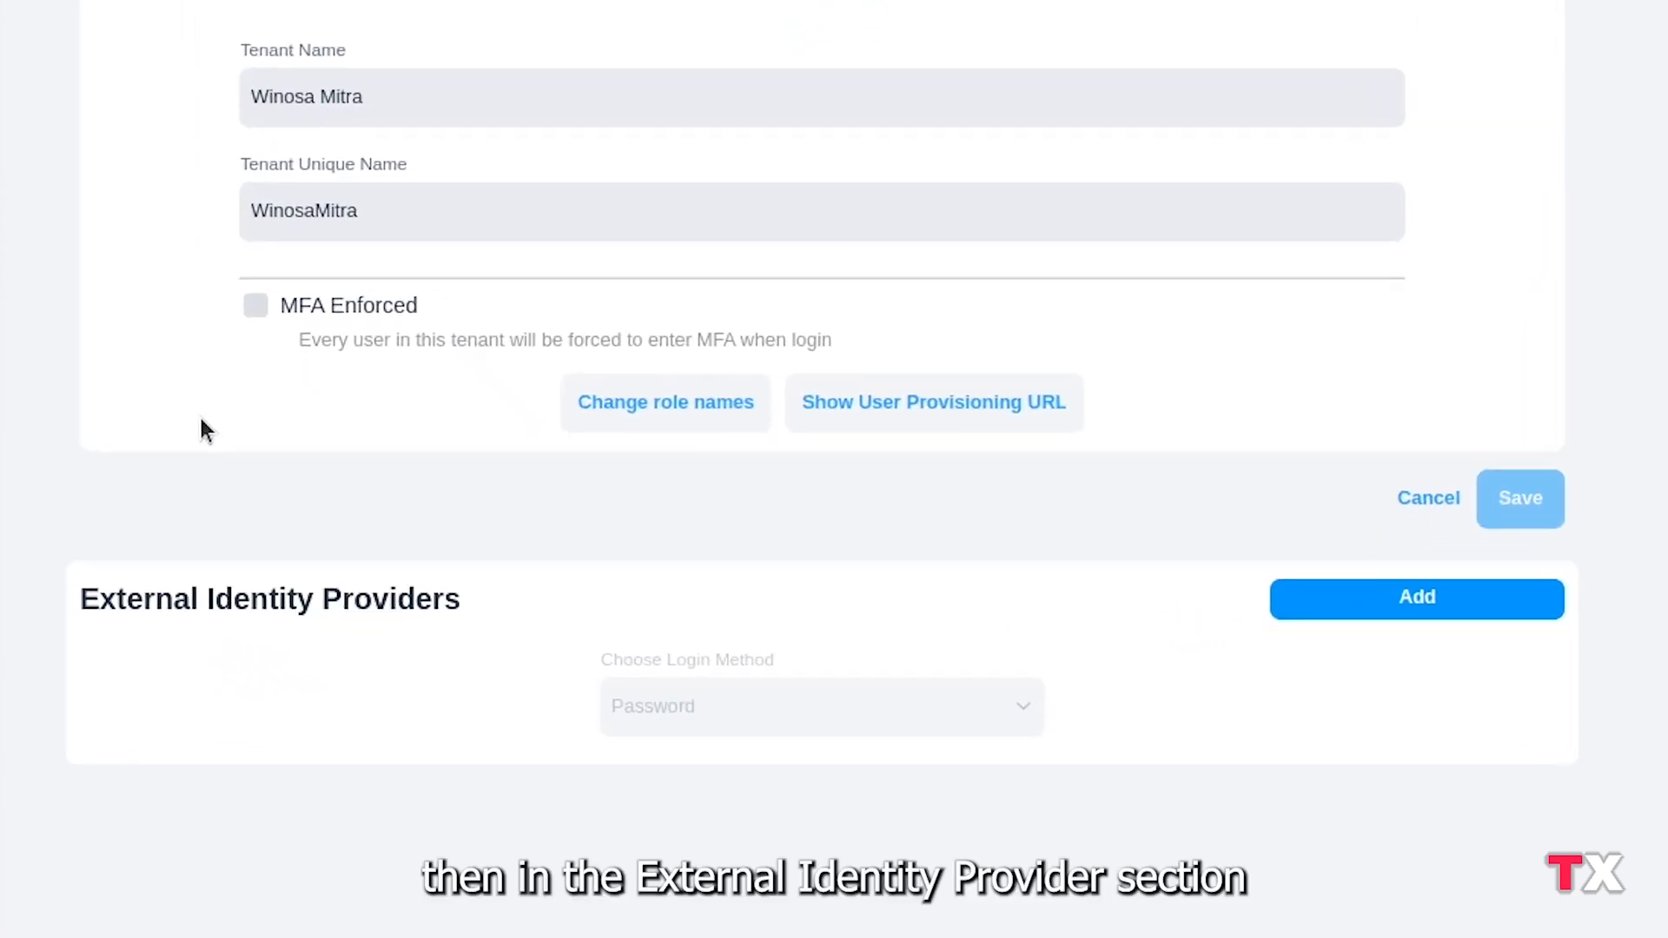
click(1442, 601)
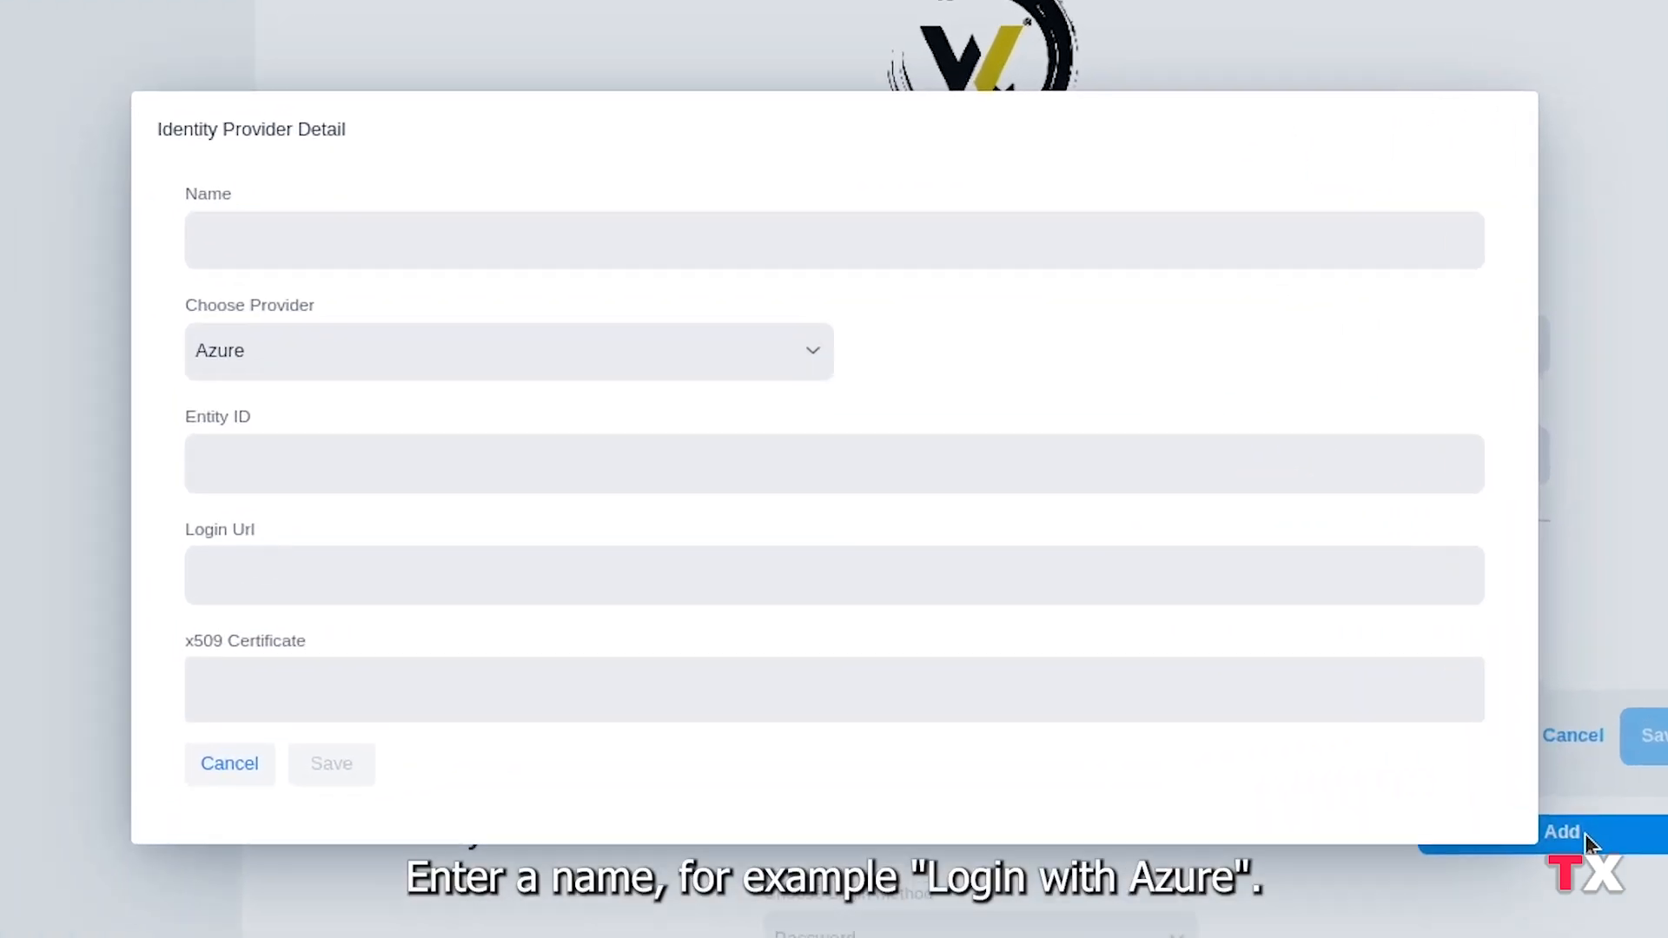
click(918, 301)
text(Login with Azure)
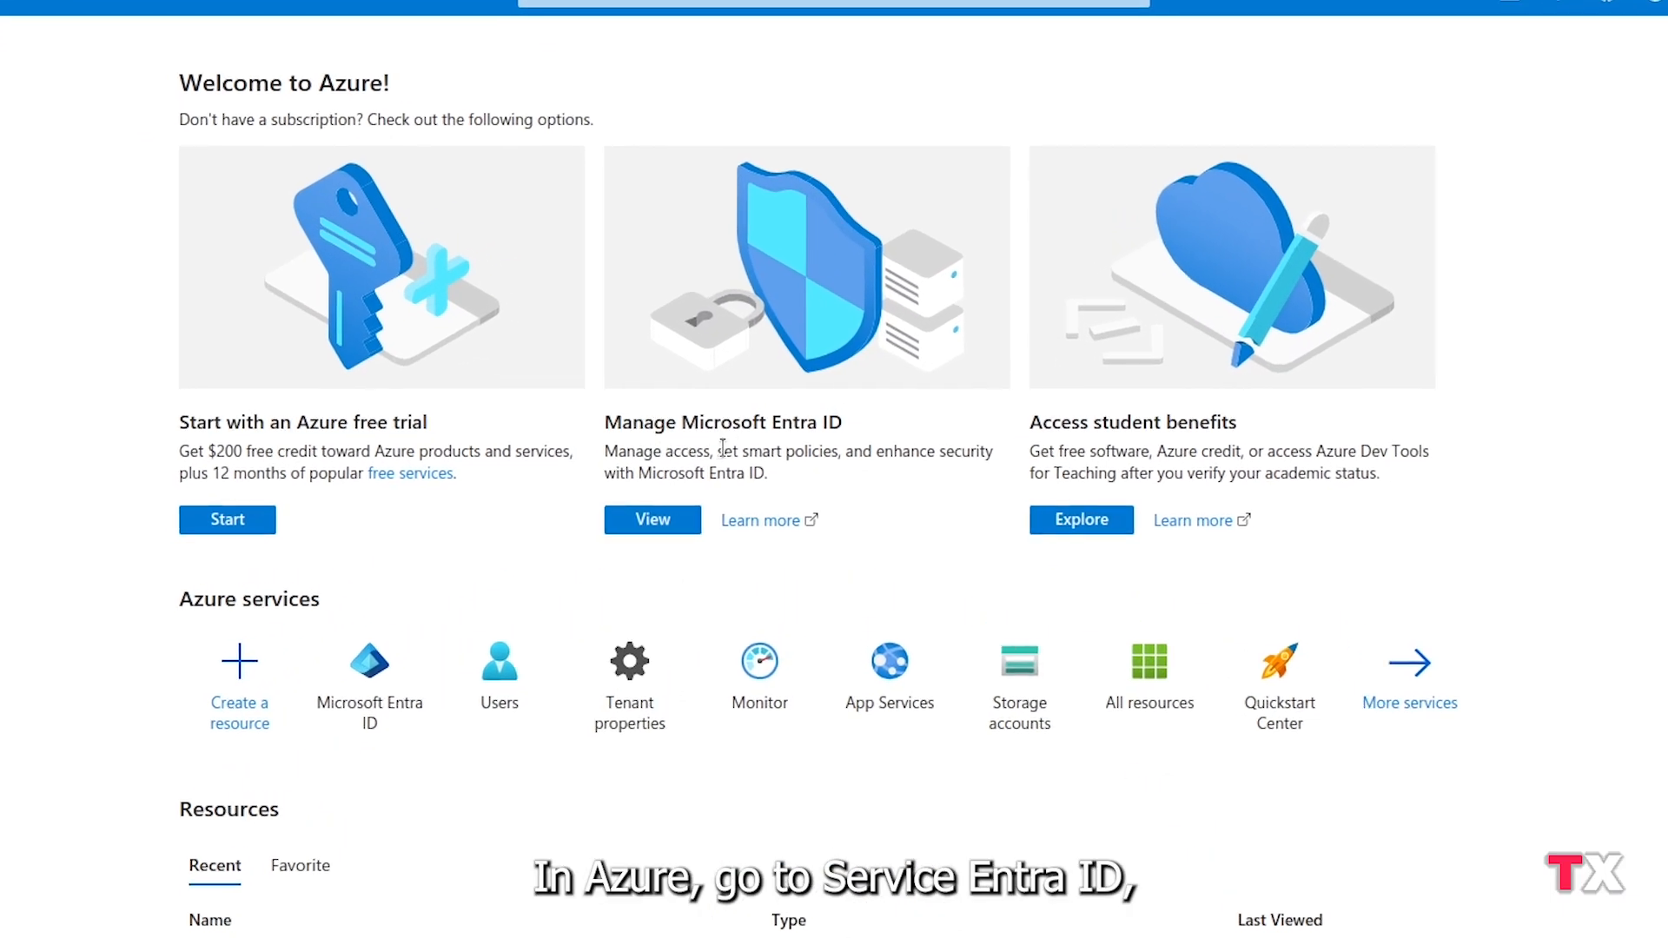
In Azure, create a non-gallery enterprise application named "SSO Truexess" under Microsoft Entra ID
click(677, 525)
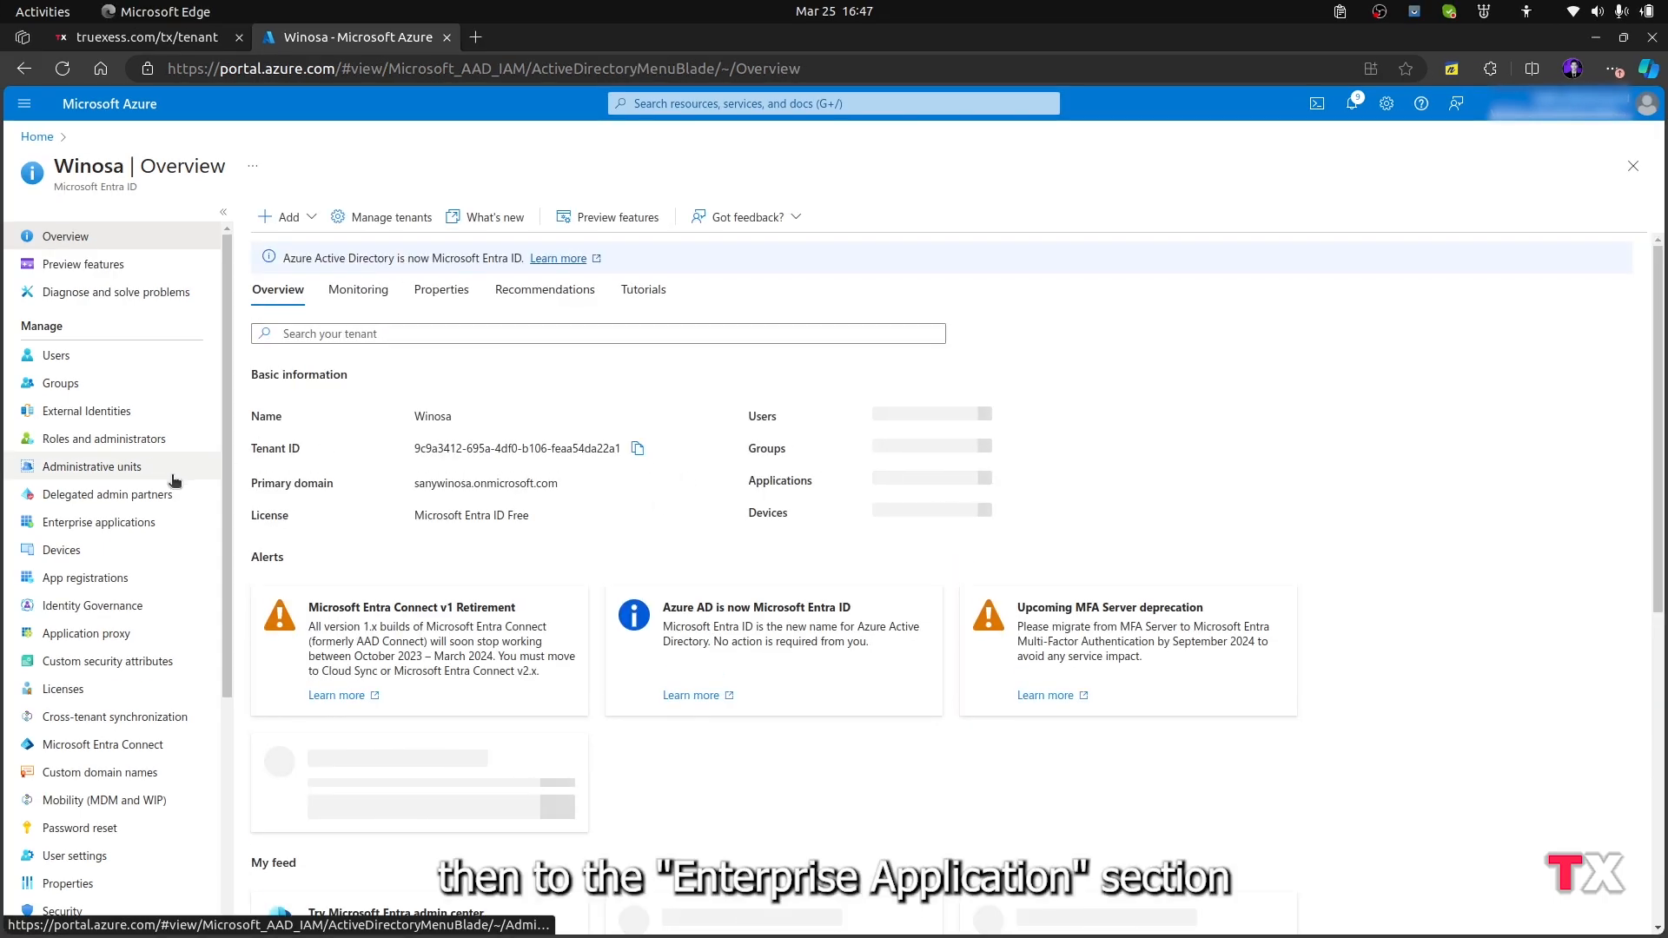
click(156, 525)
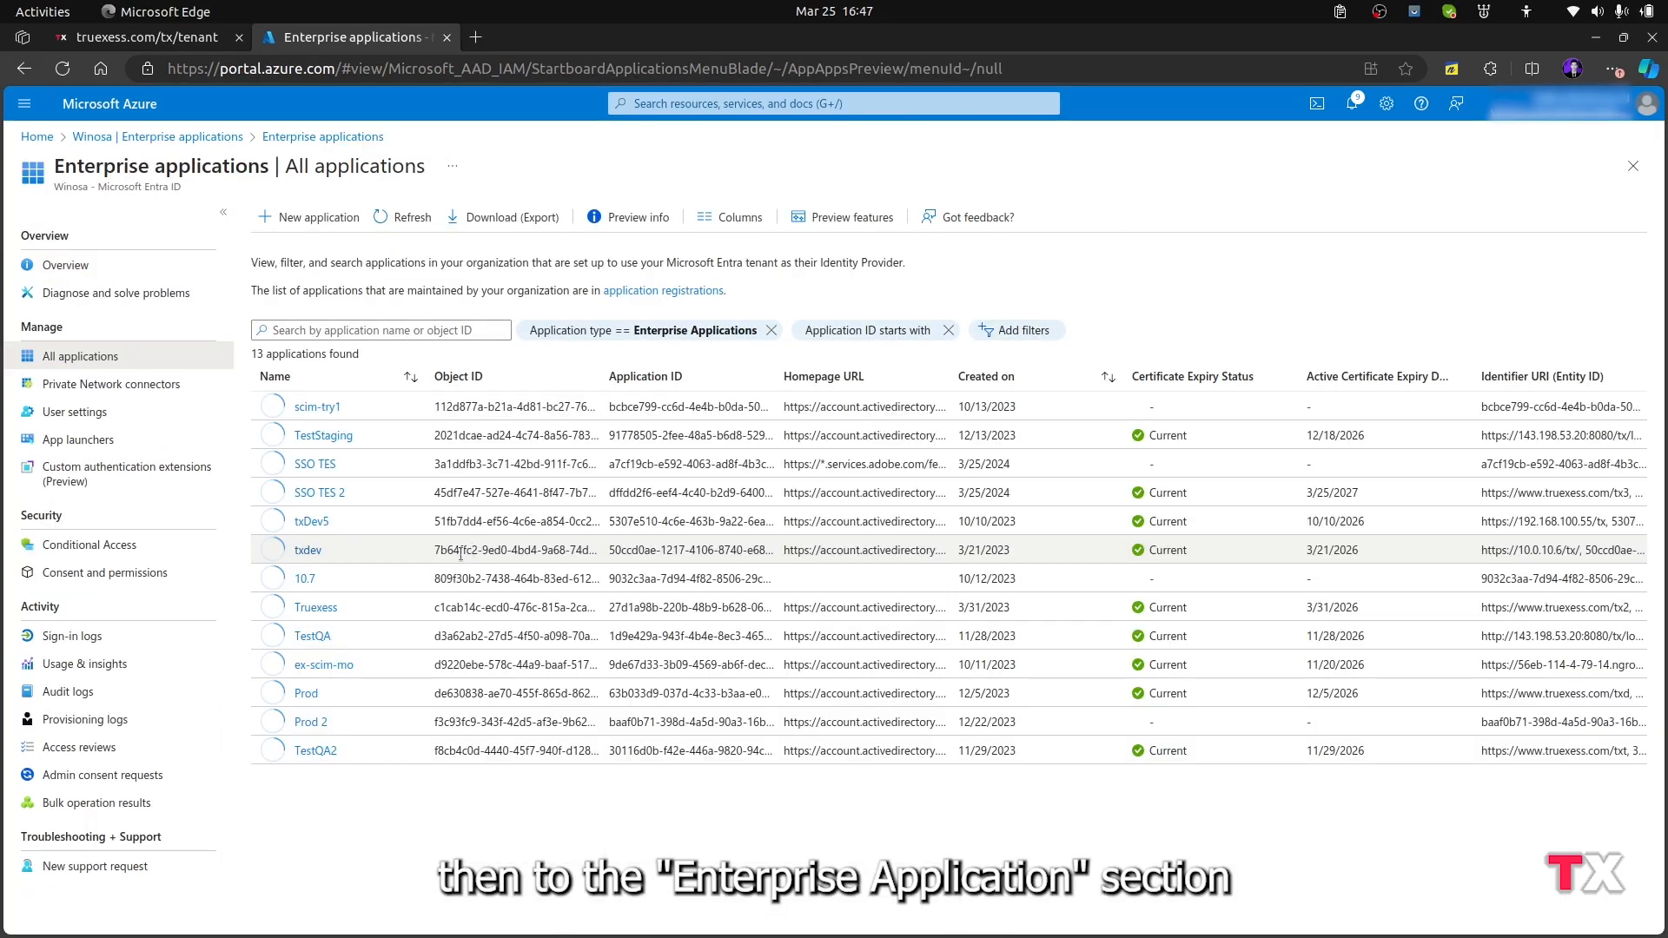
click(321, 219)
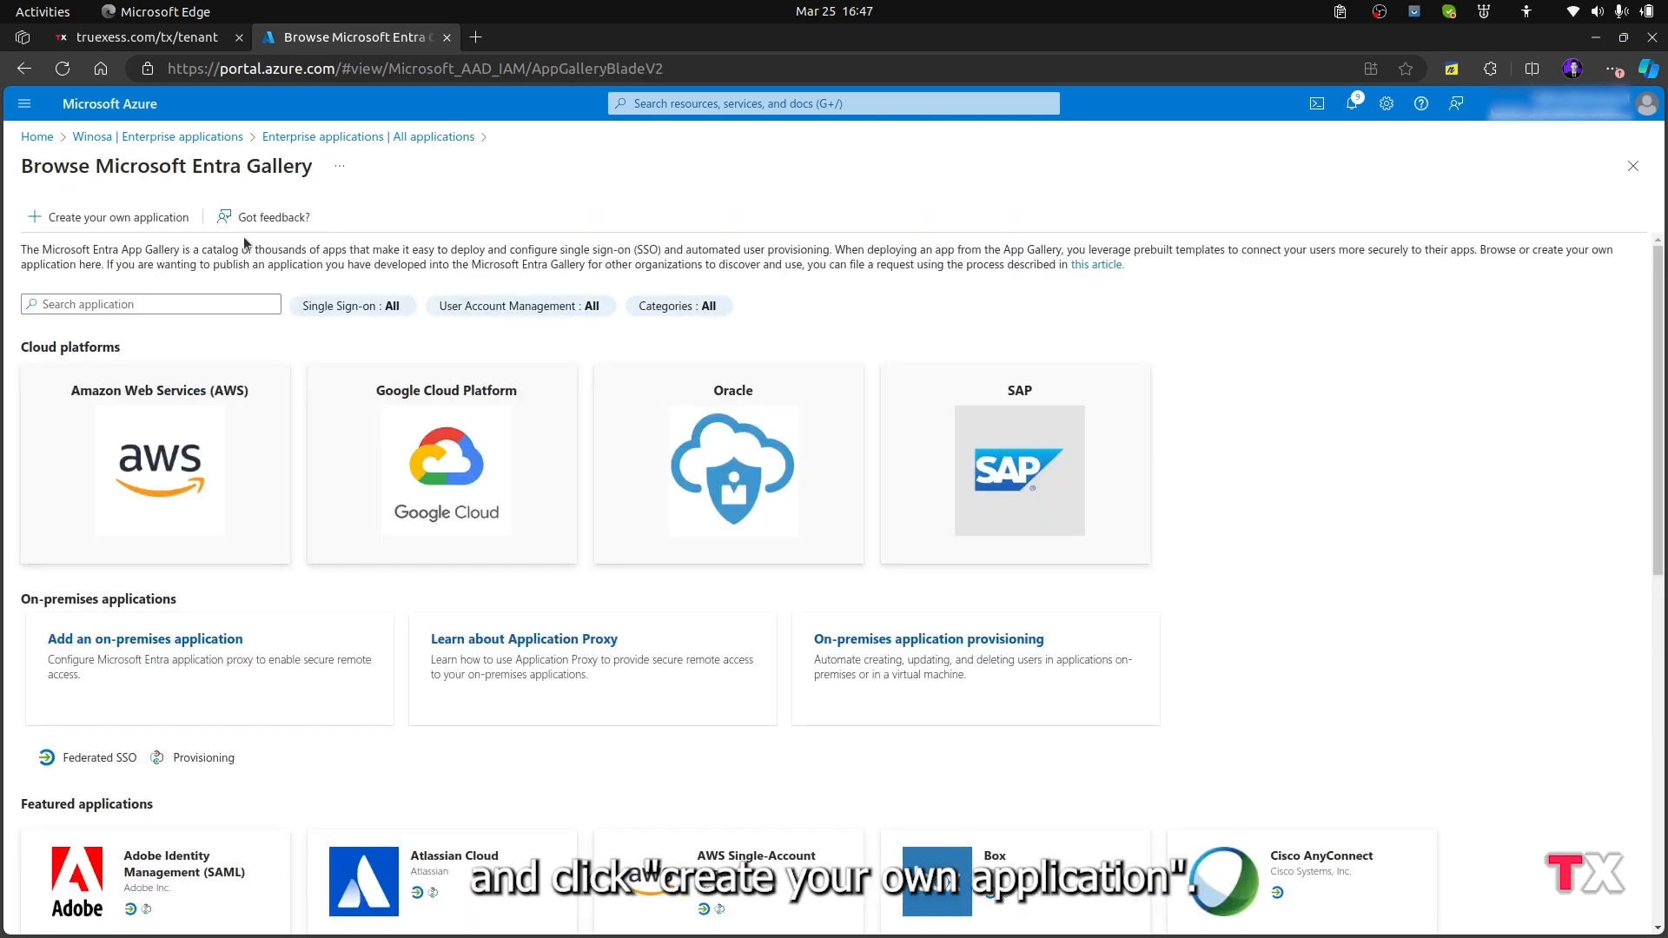
click(62, 217)
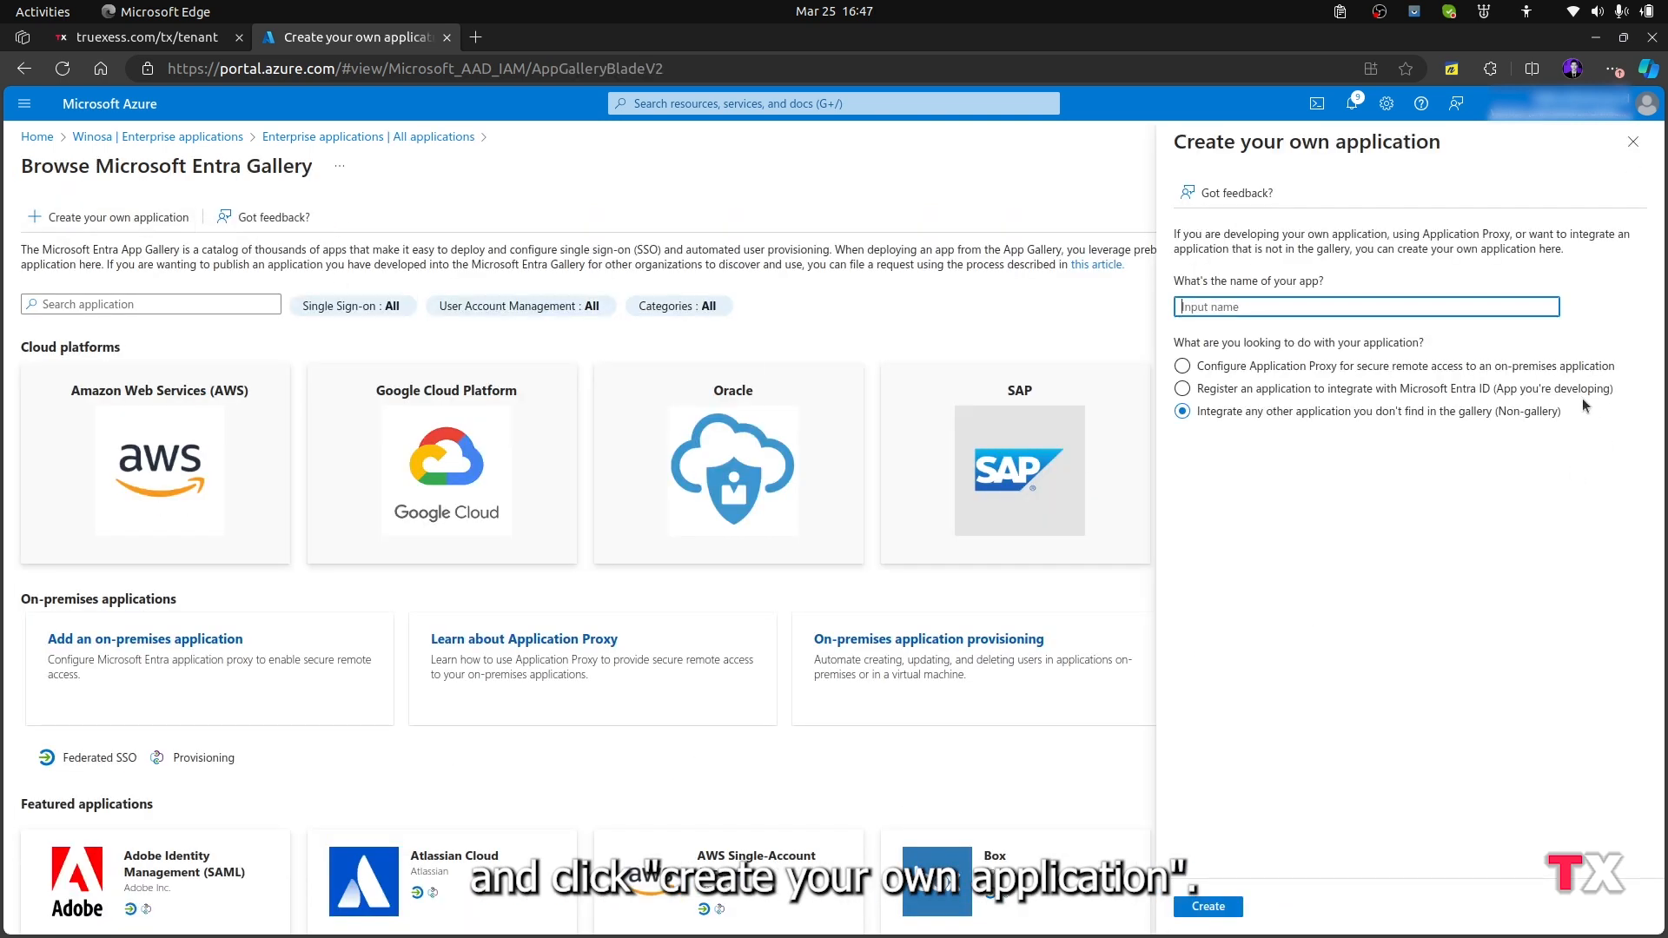
text(SSO Truexess)
click(1207, 906)
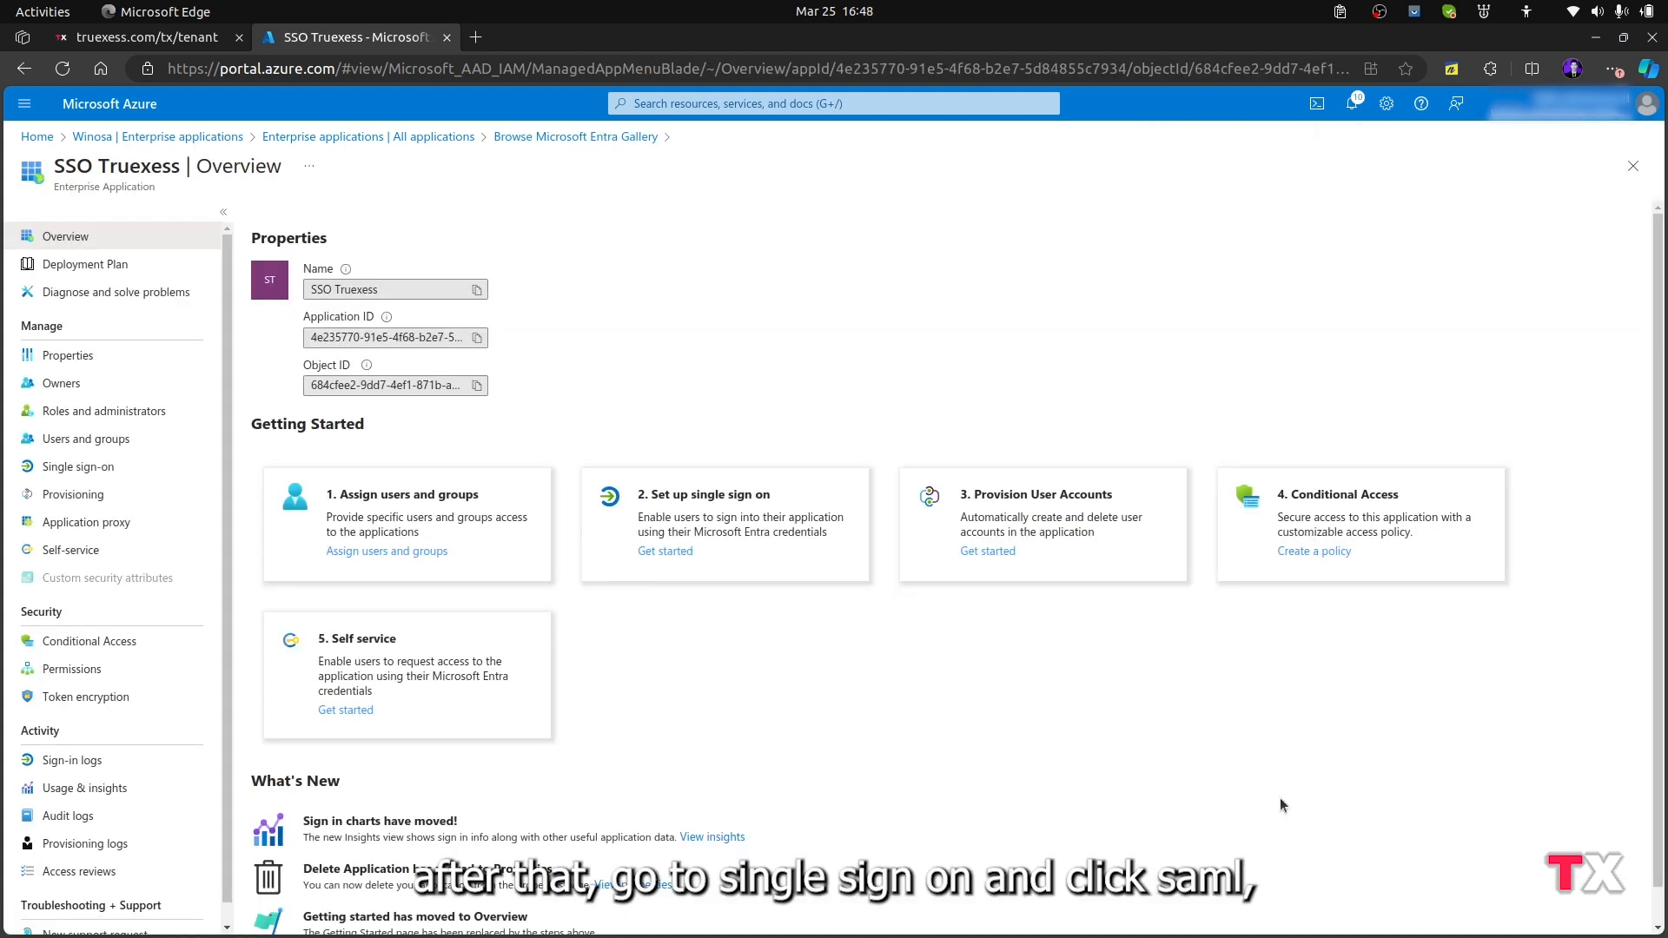
click(86, 466)
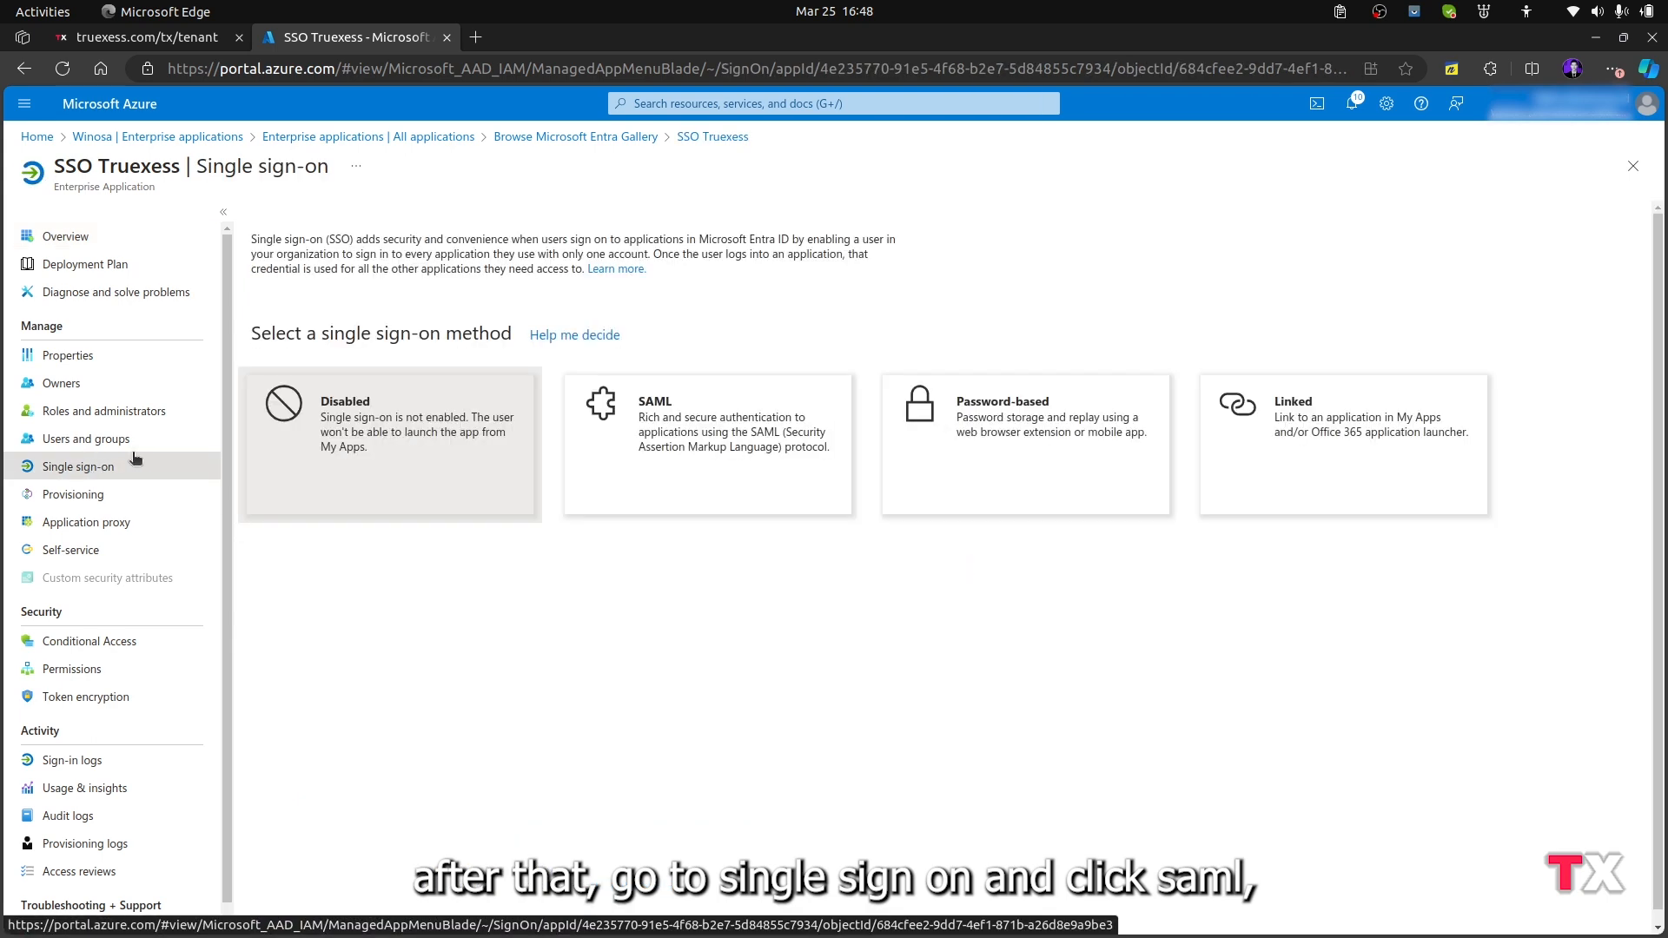
click(768, 456)
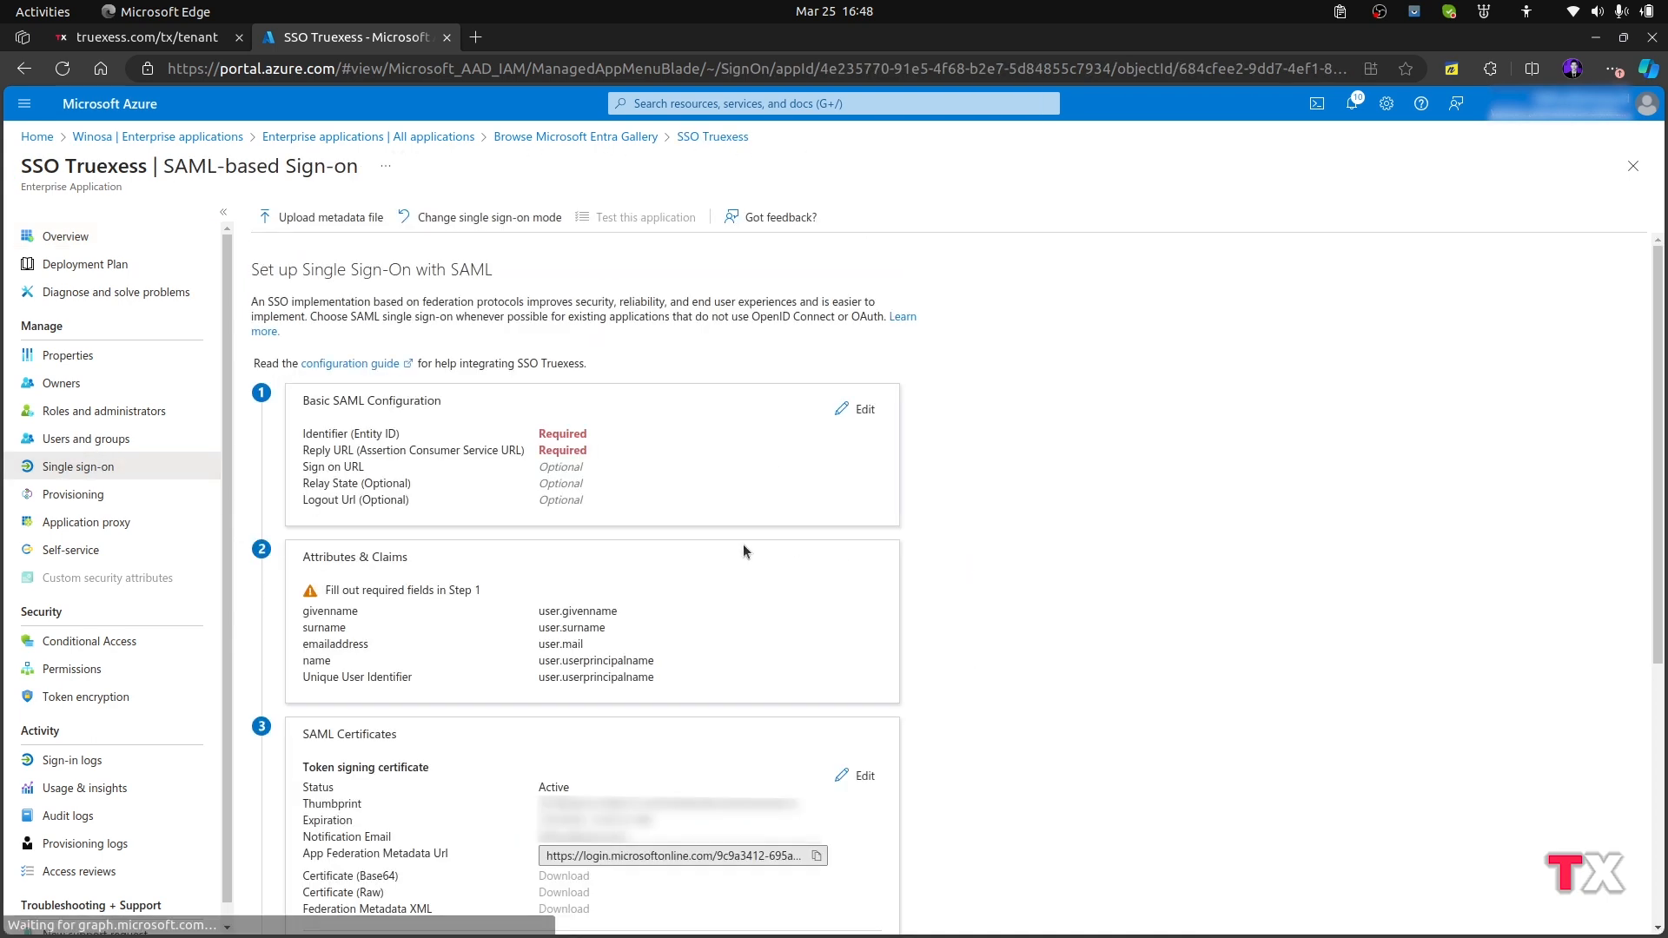
click(860, 410)
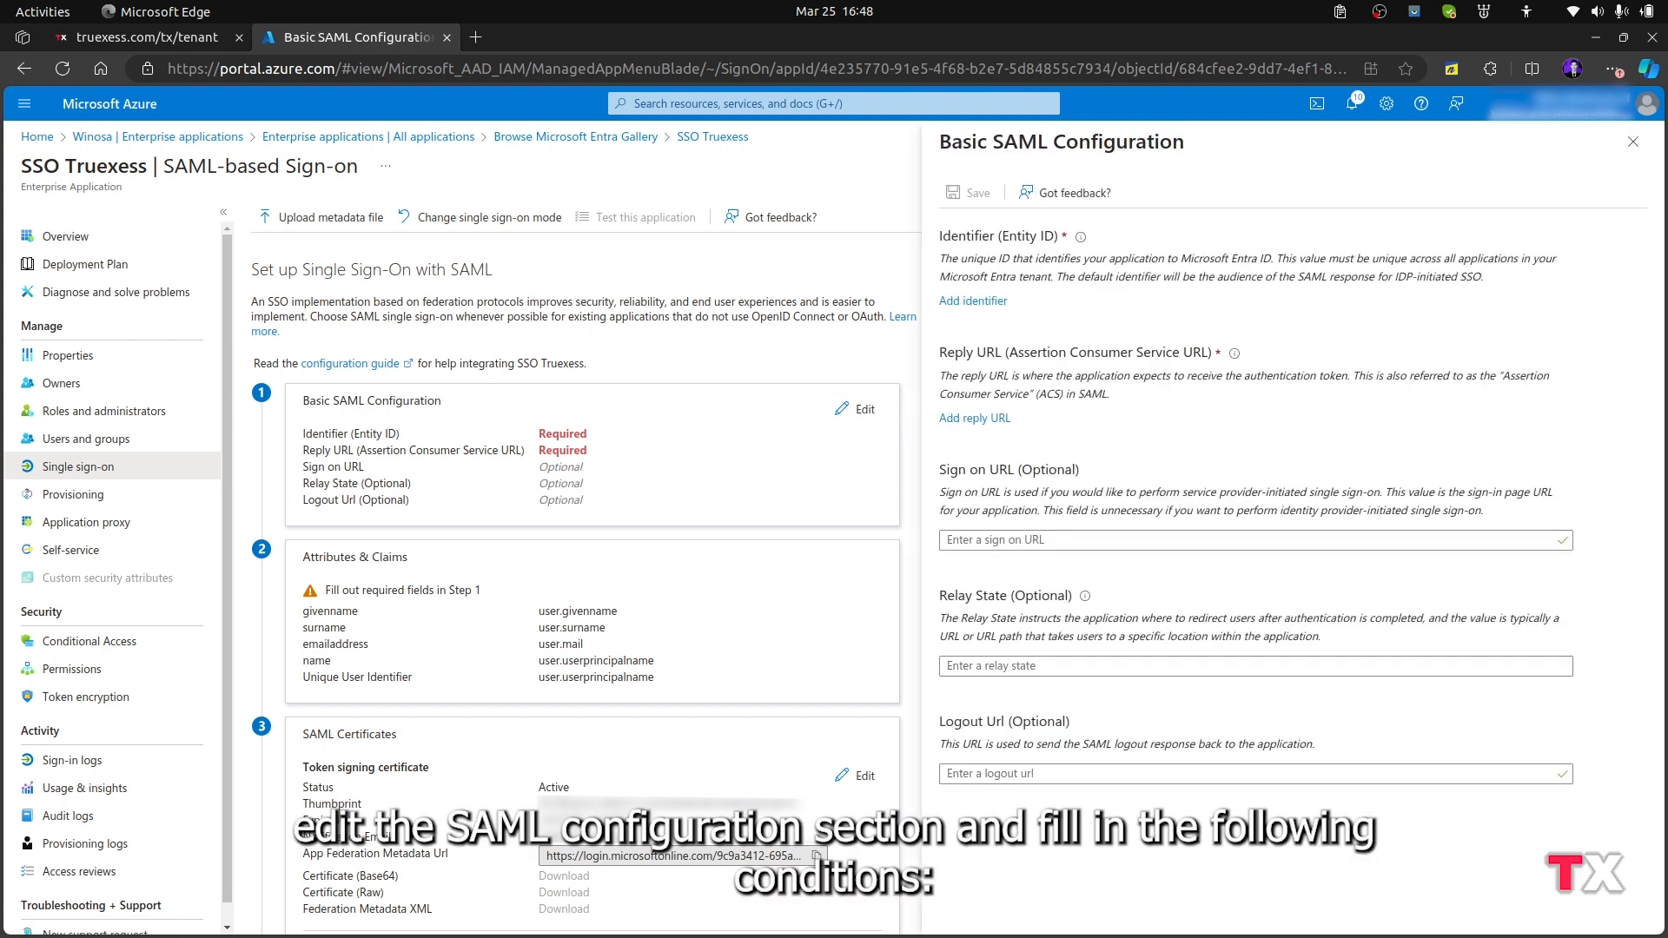
key(alt+Tab)
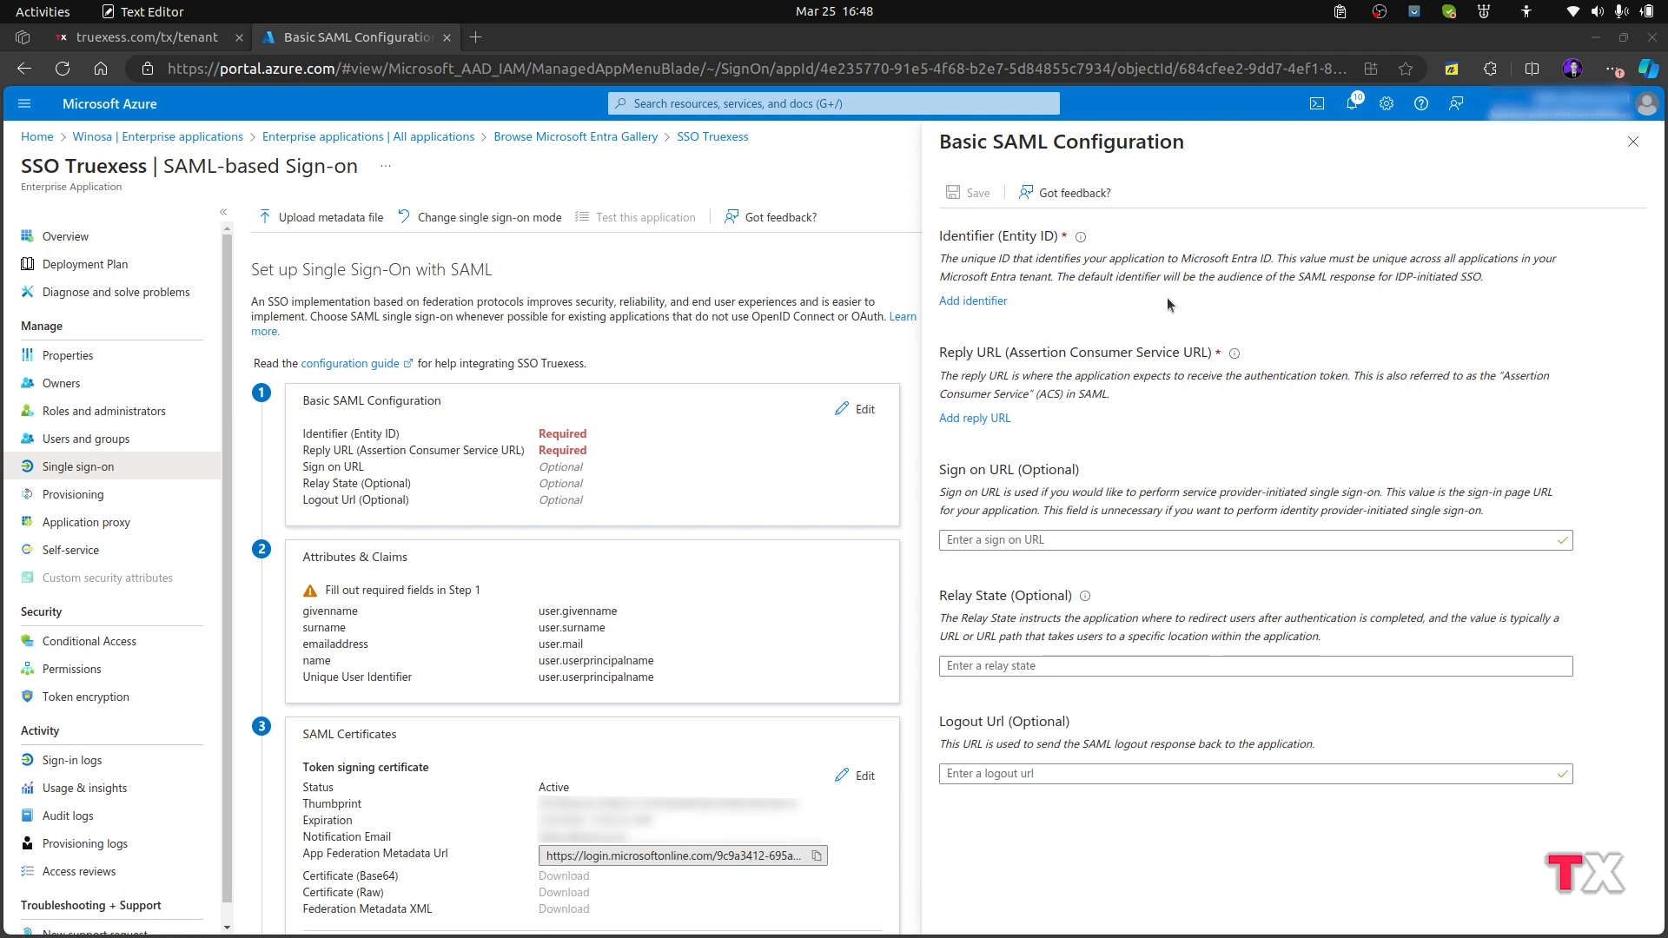
click(1004, 303)
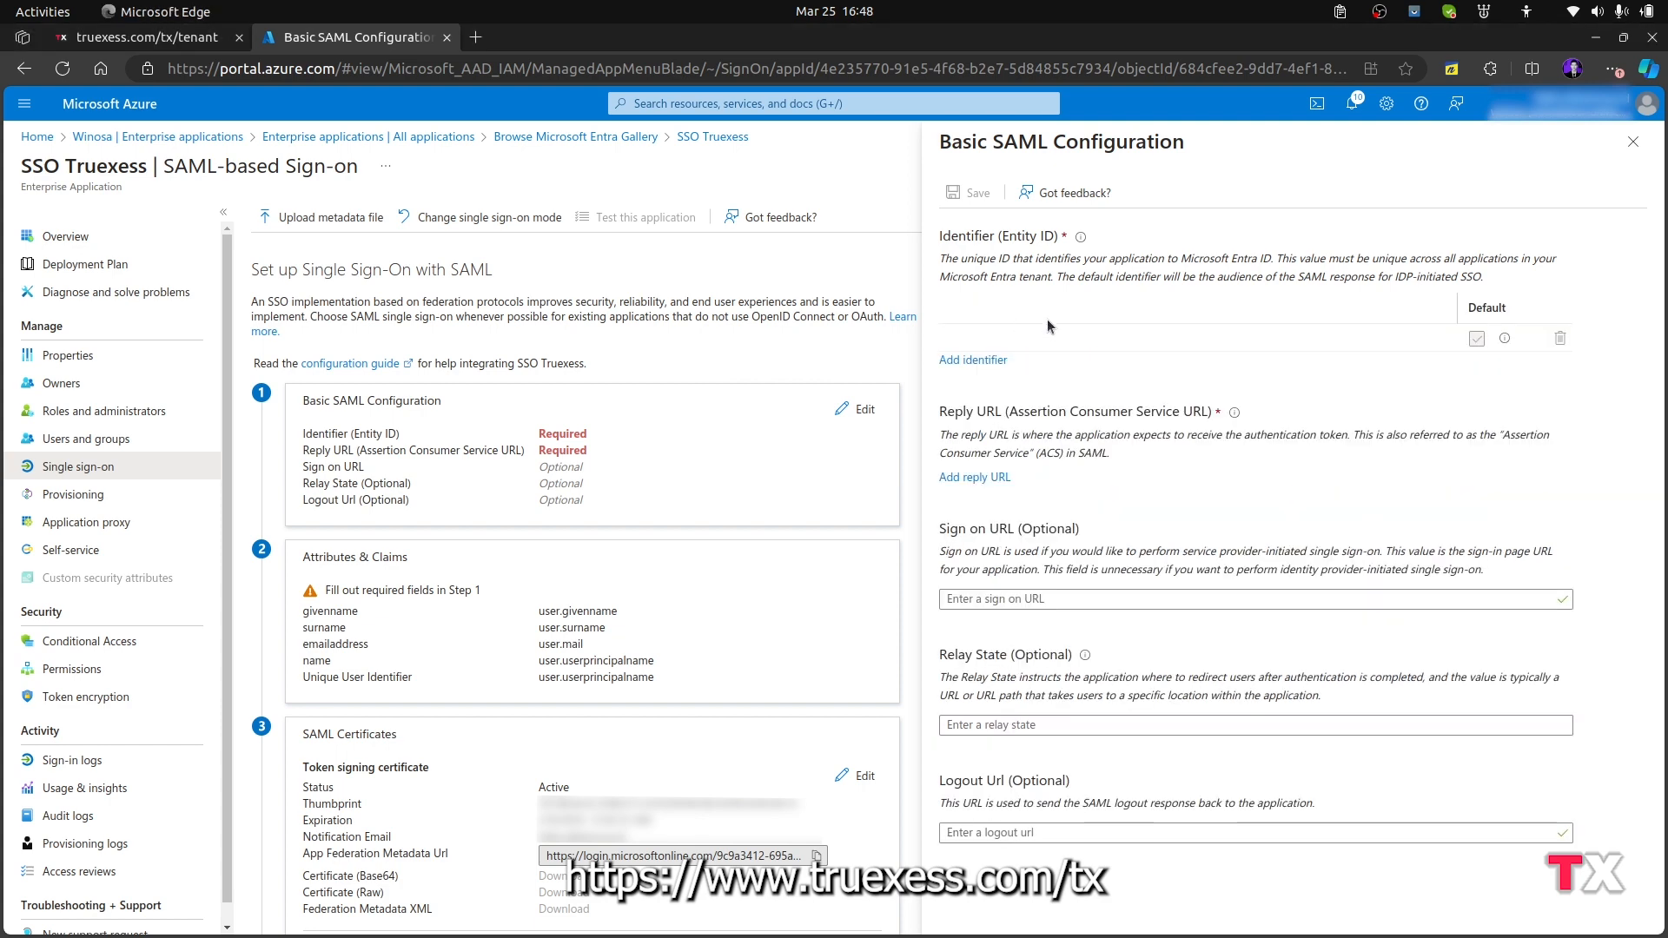
text(https://www.truexess.com/tx)
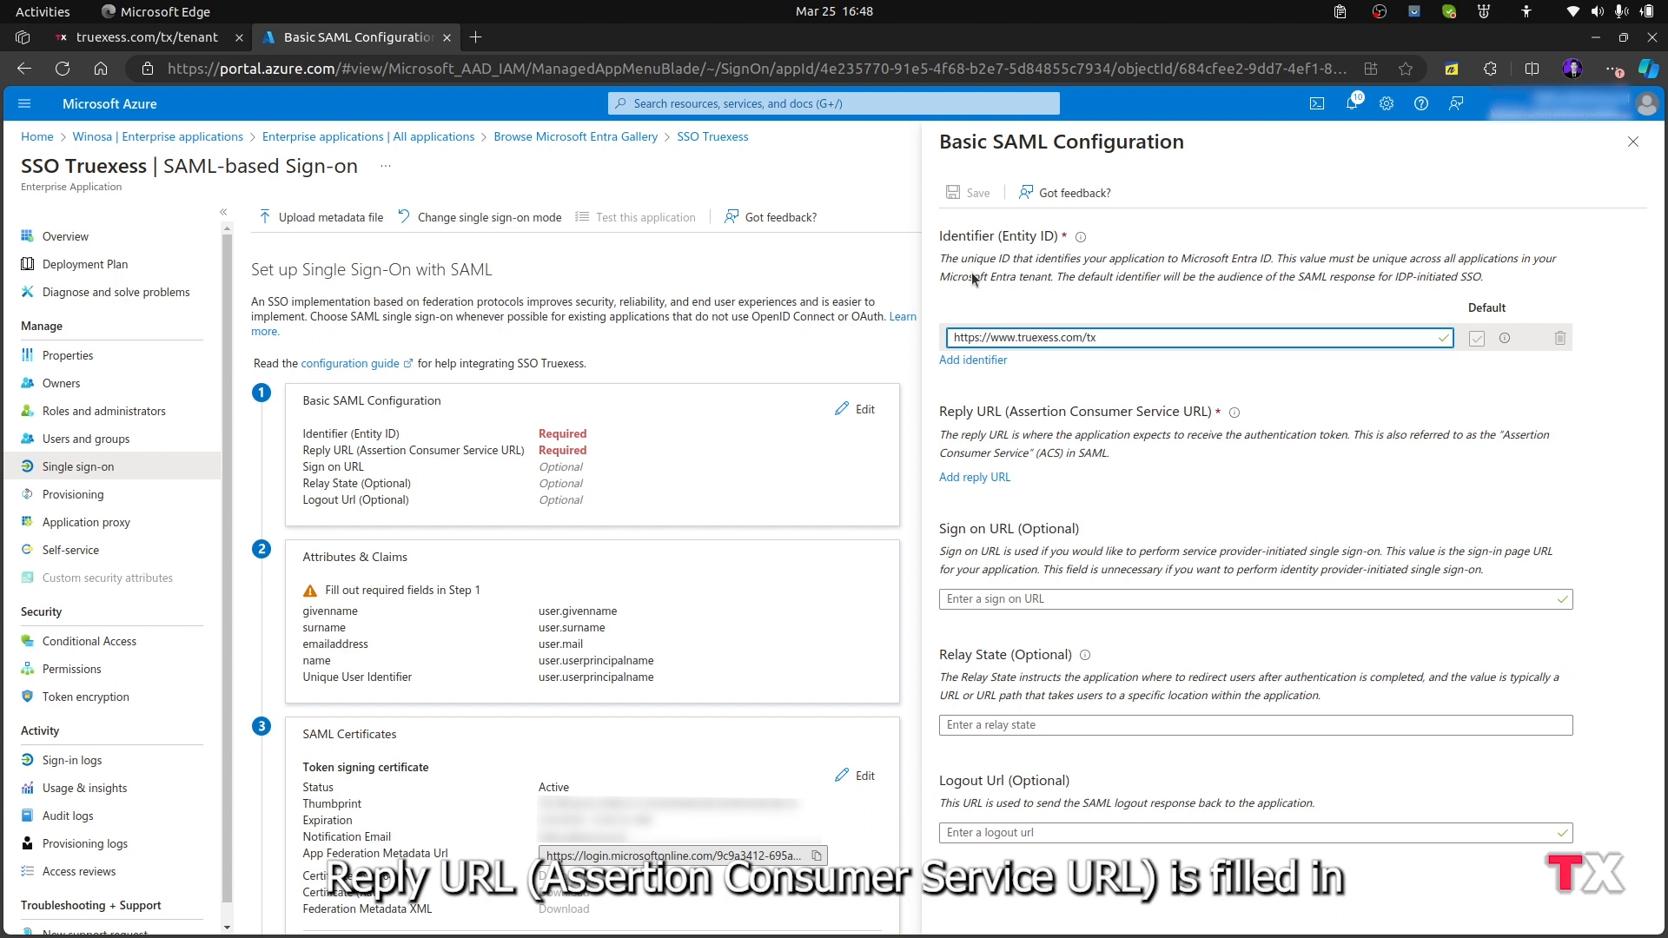
key(alt+Tab)
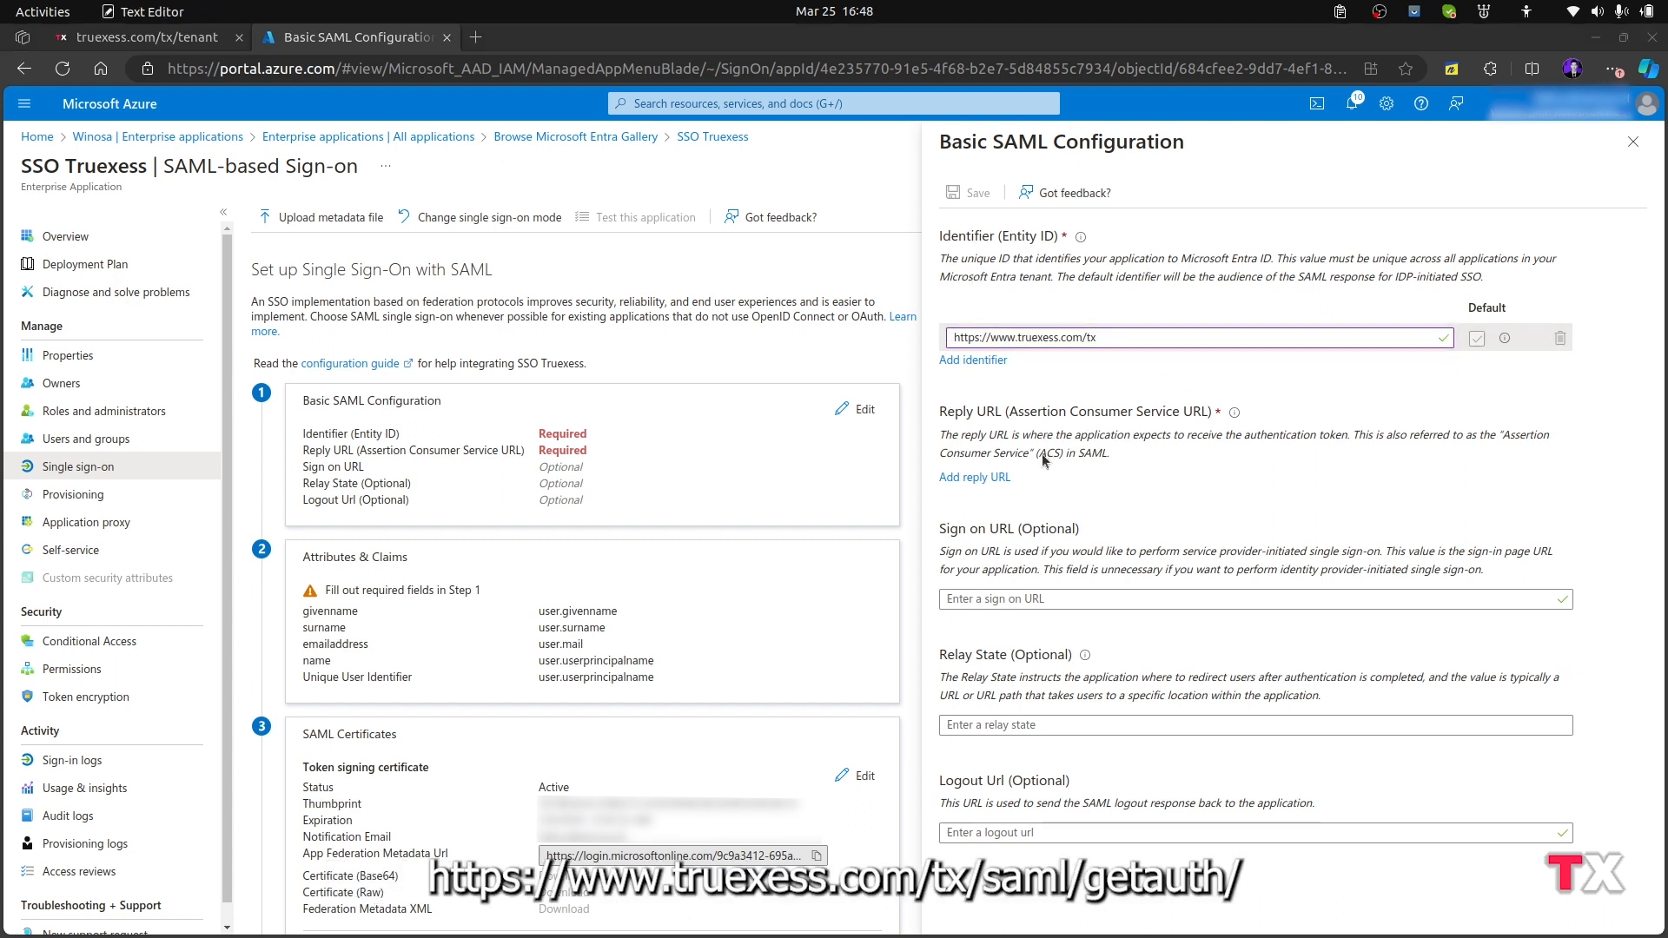
click(992, 479)
click(992, 478)
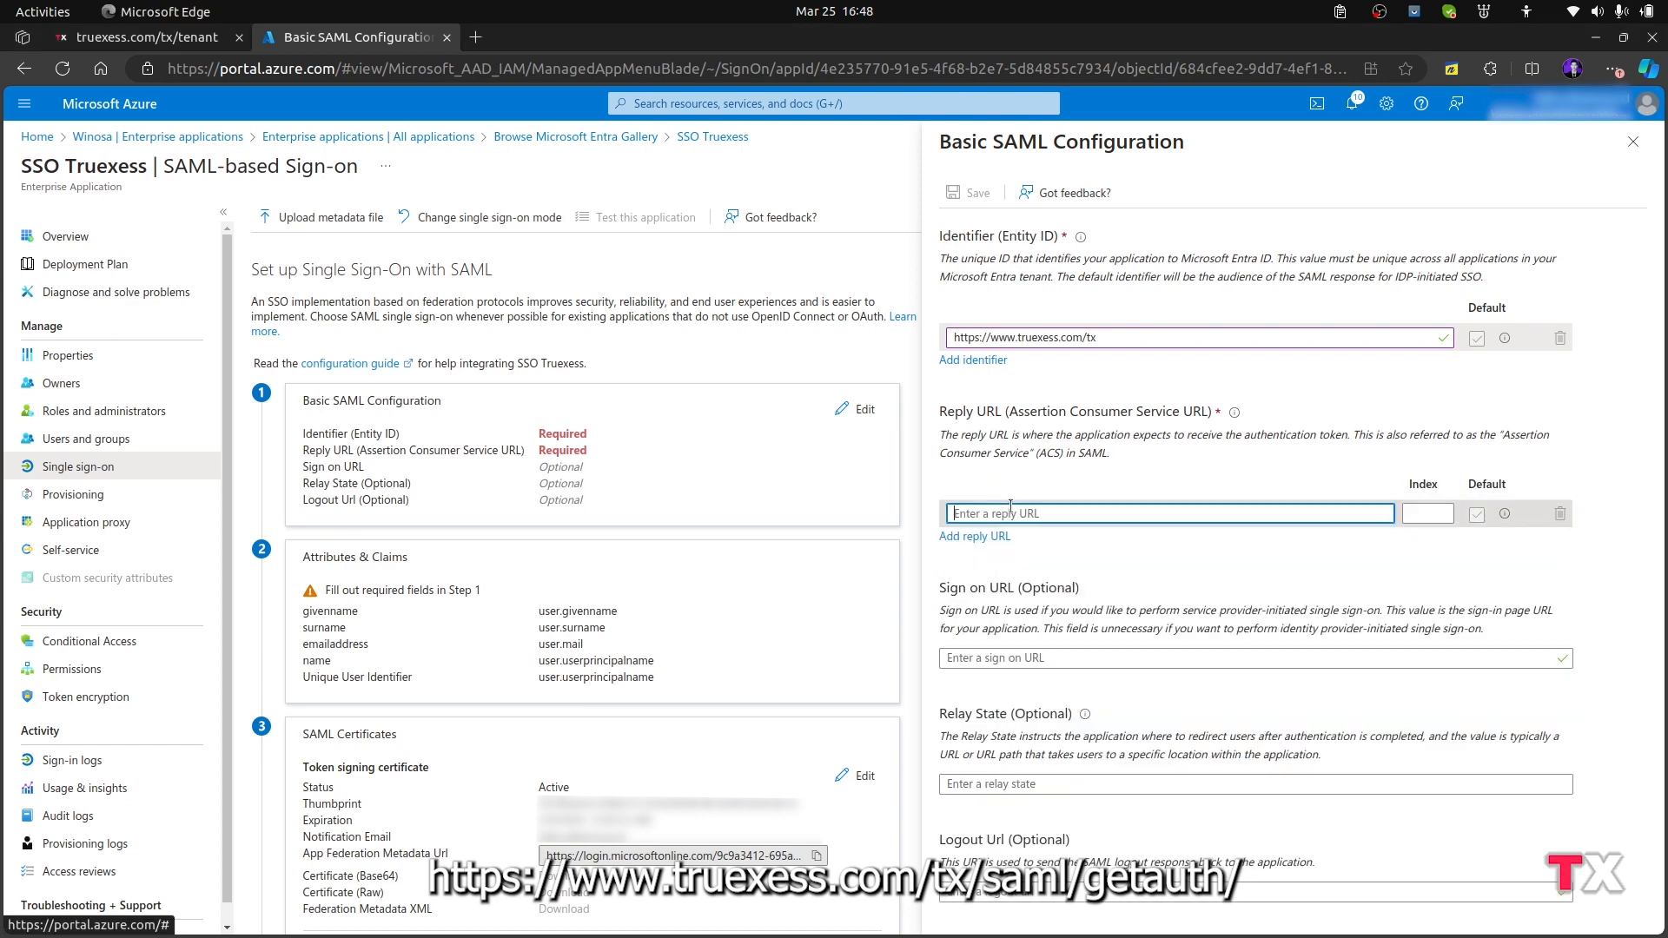
text(https://www.truexess.com/tx/saml/getauth/)
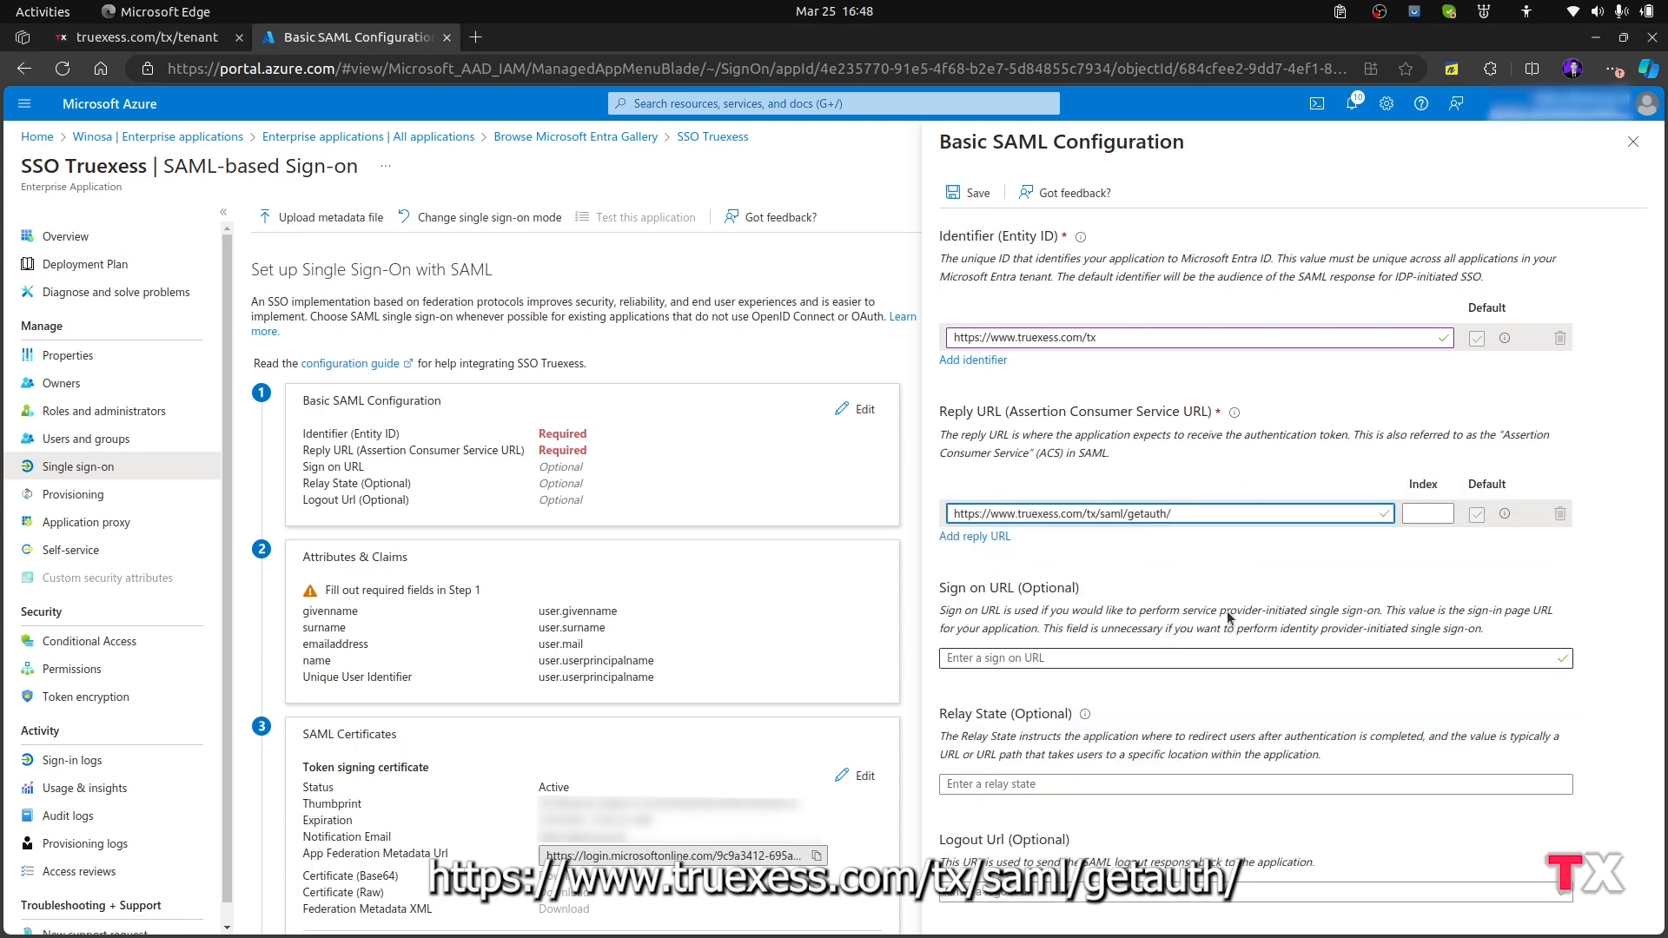
key(alt+Tab)
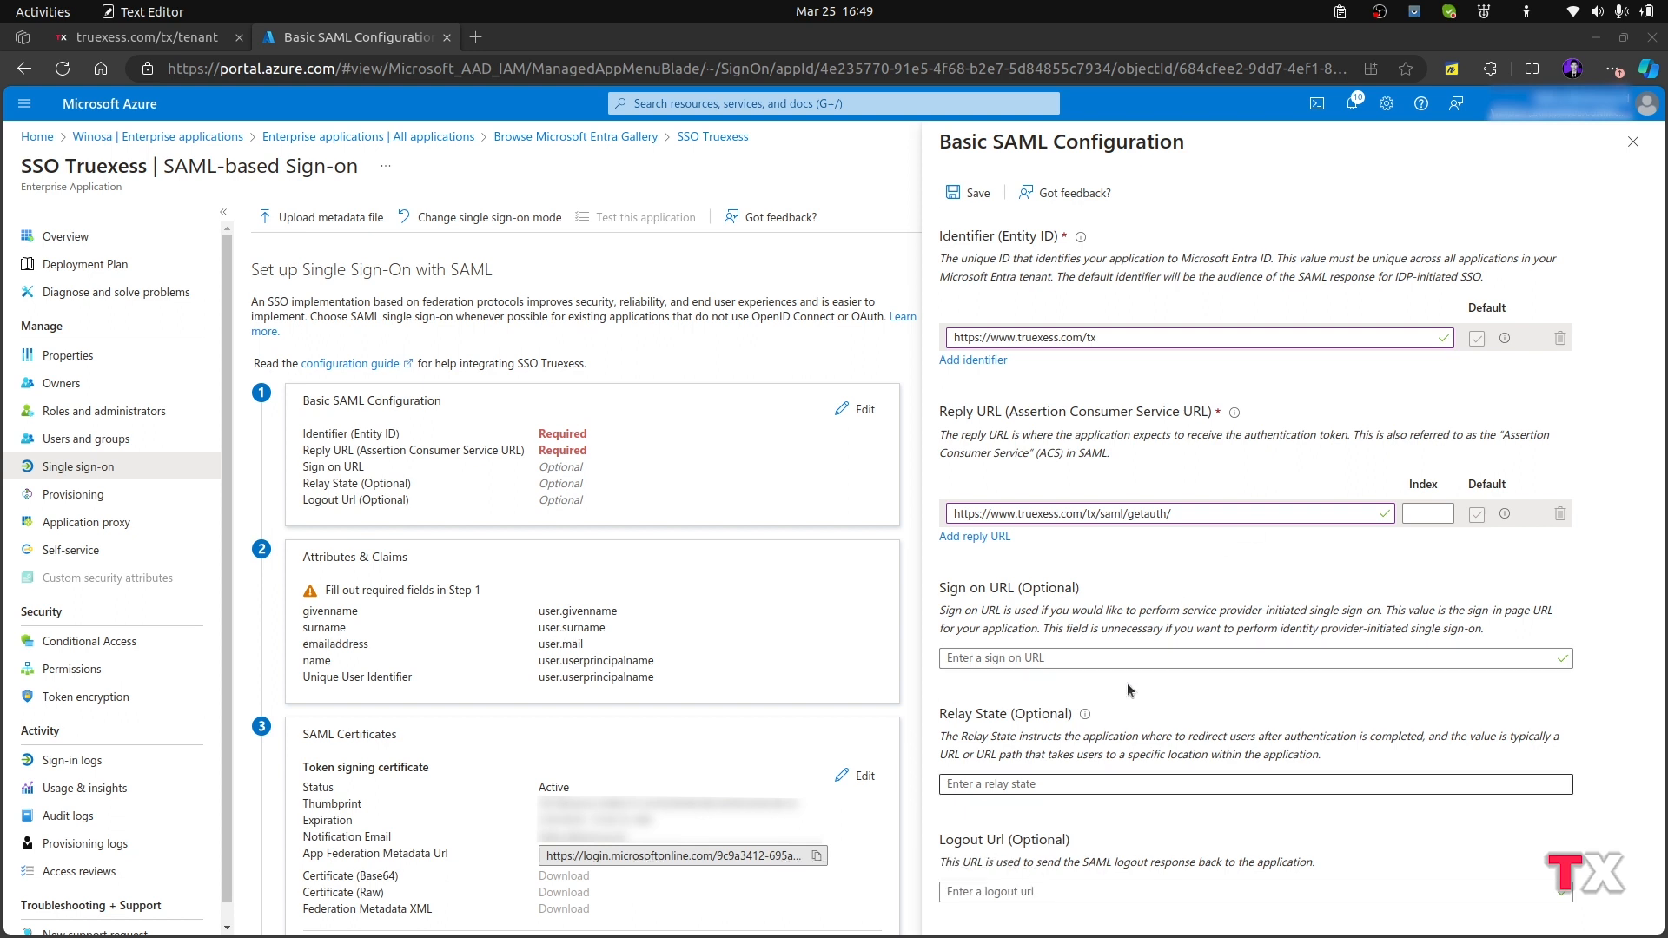
click(1026, 658)
text(https://www.truexess.com/tx)
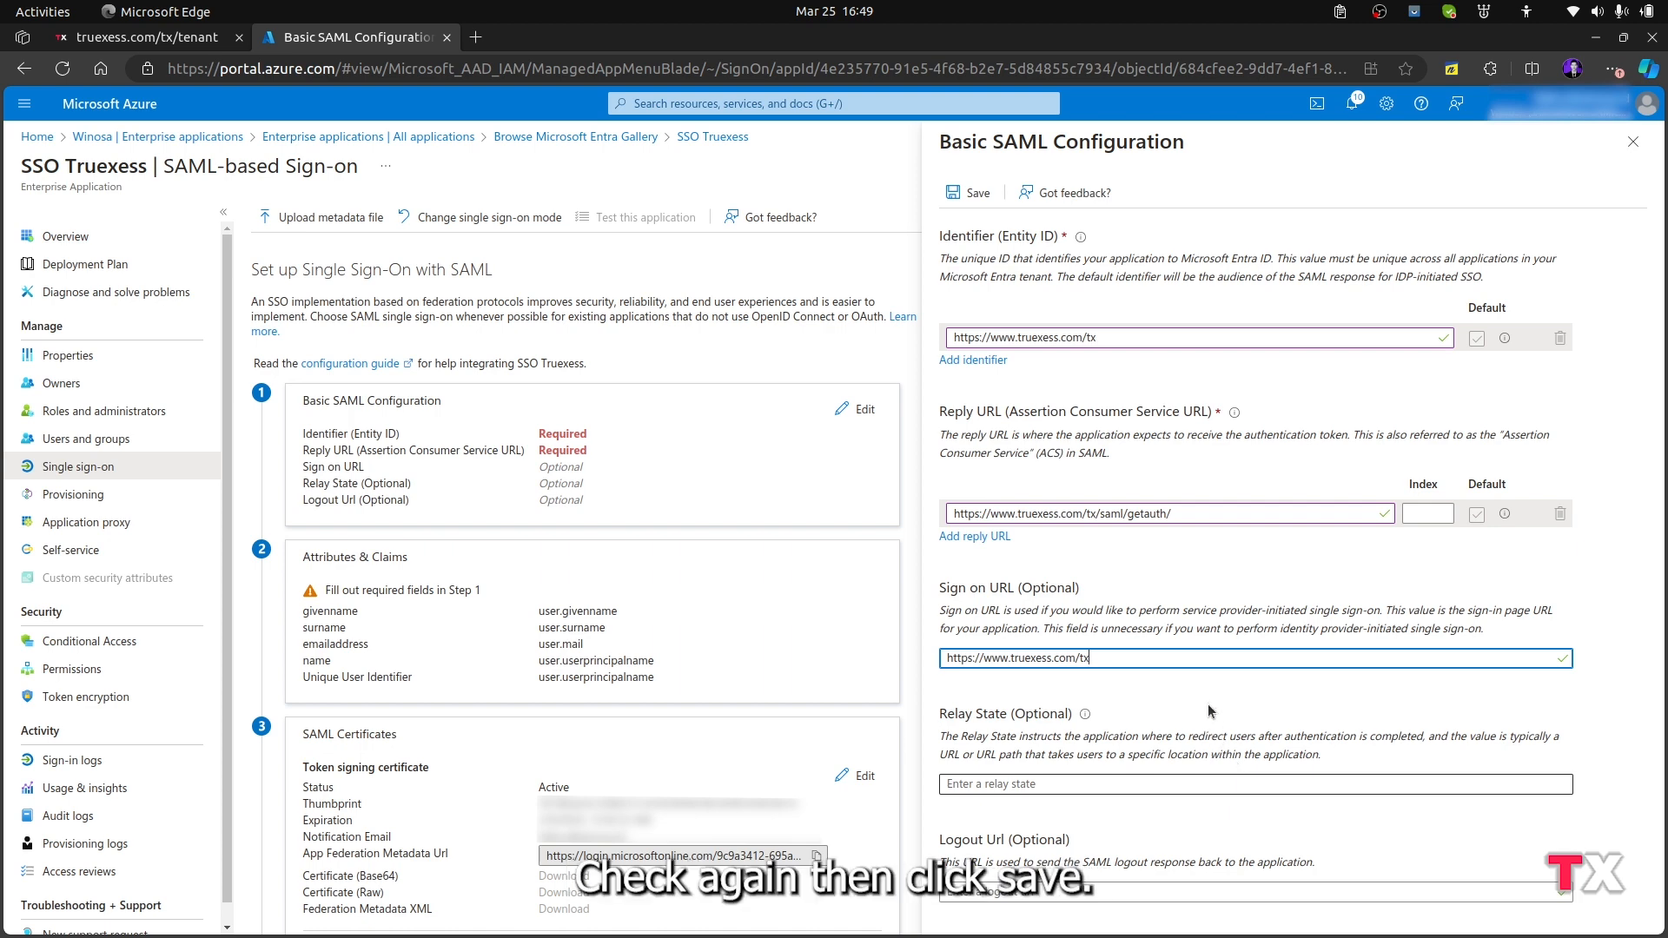
click(968, 192)
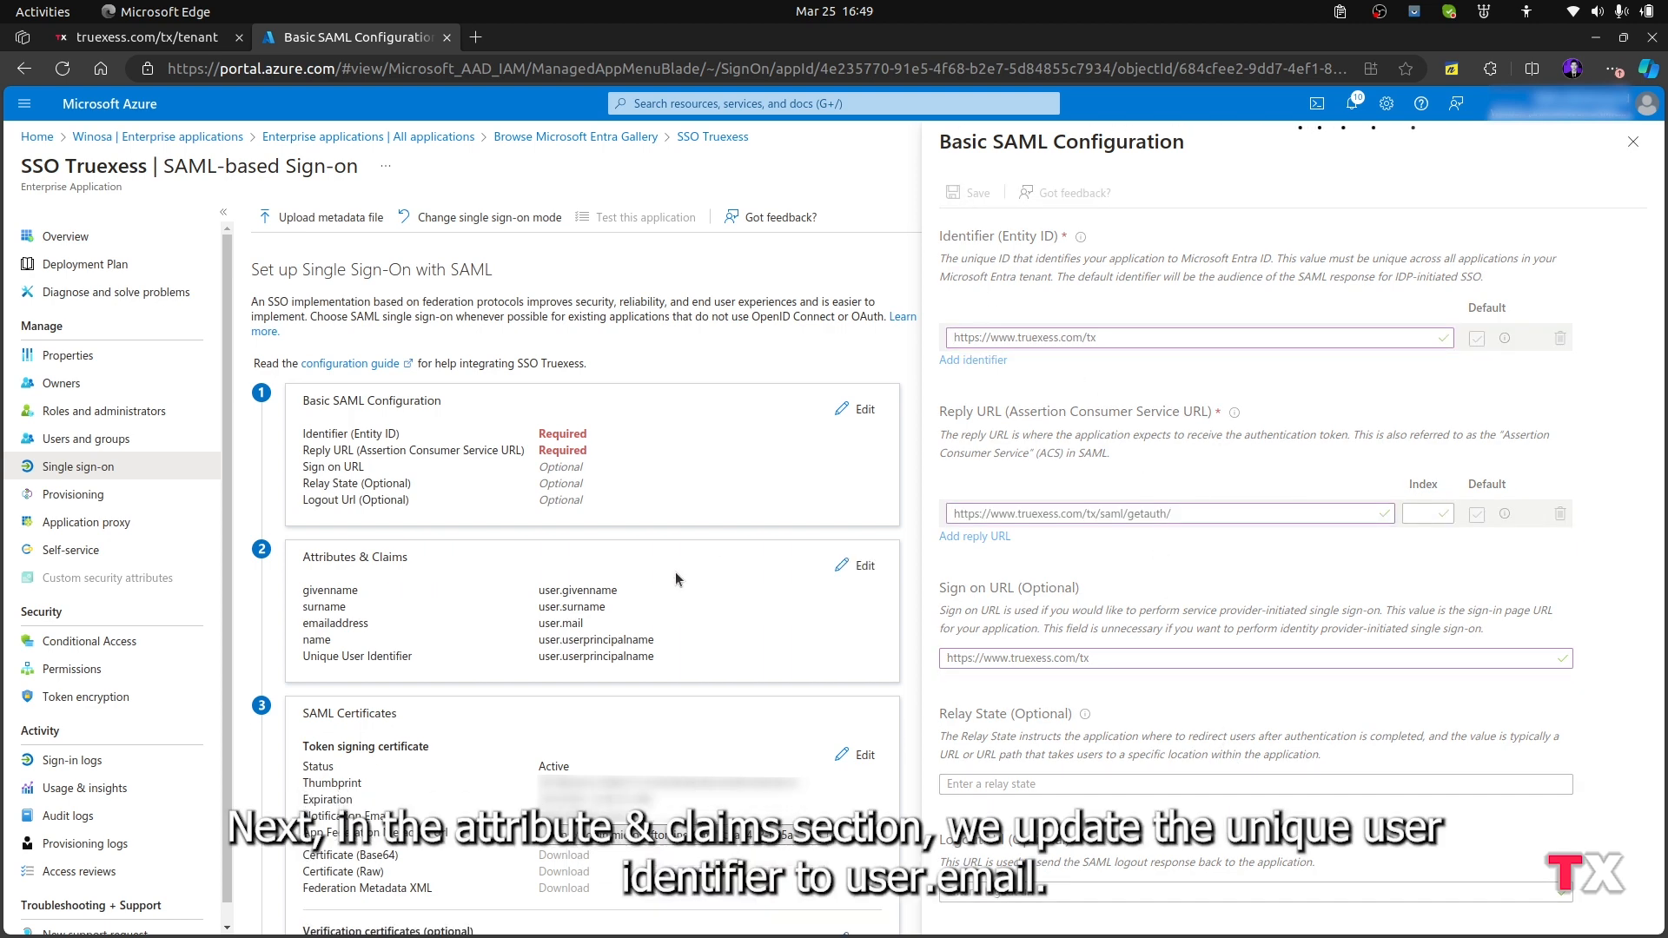
Set the source attribute of the Unique User Identifier claim to user.mail, save it and return to the SAML sign-on page
scroll(681, 565, down, 2)
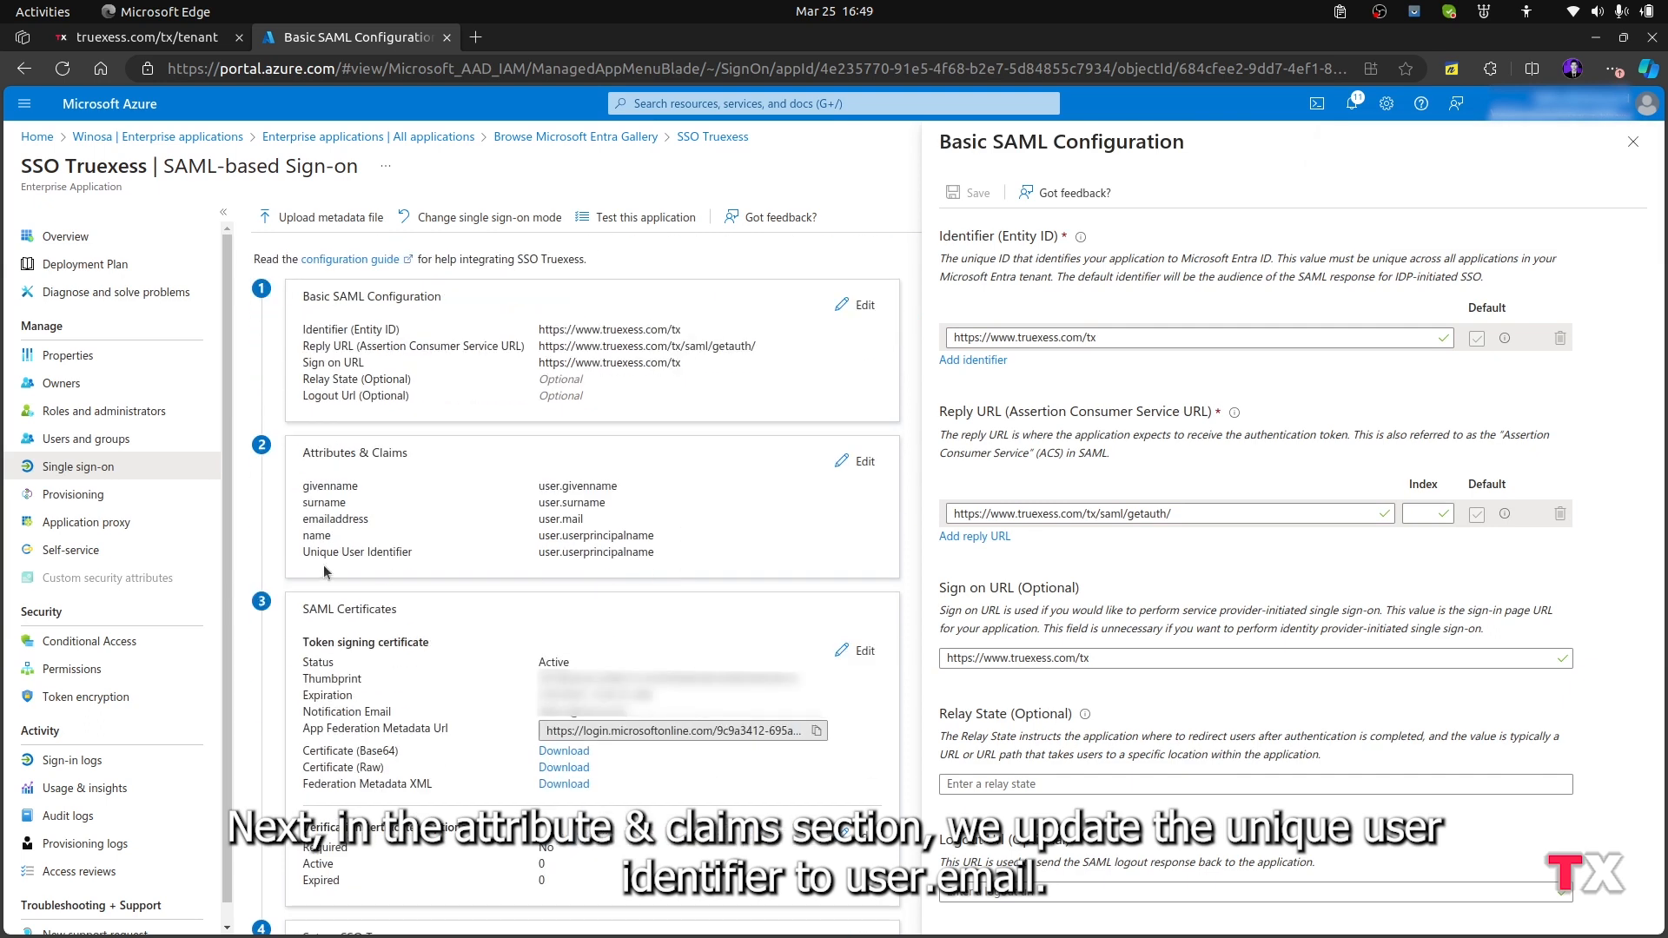
click(844, 461)
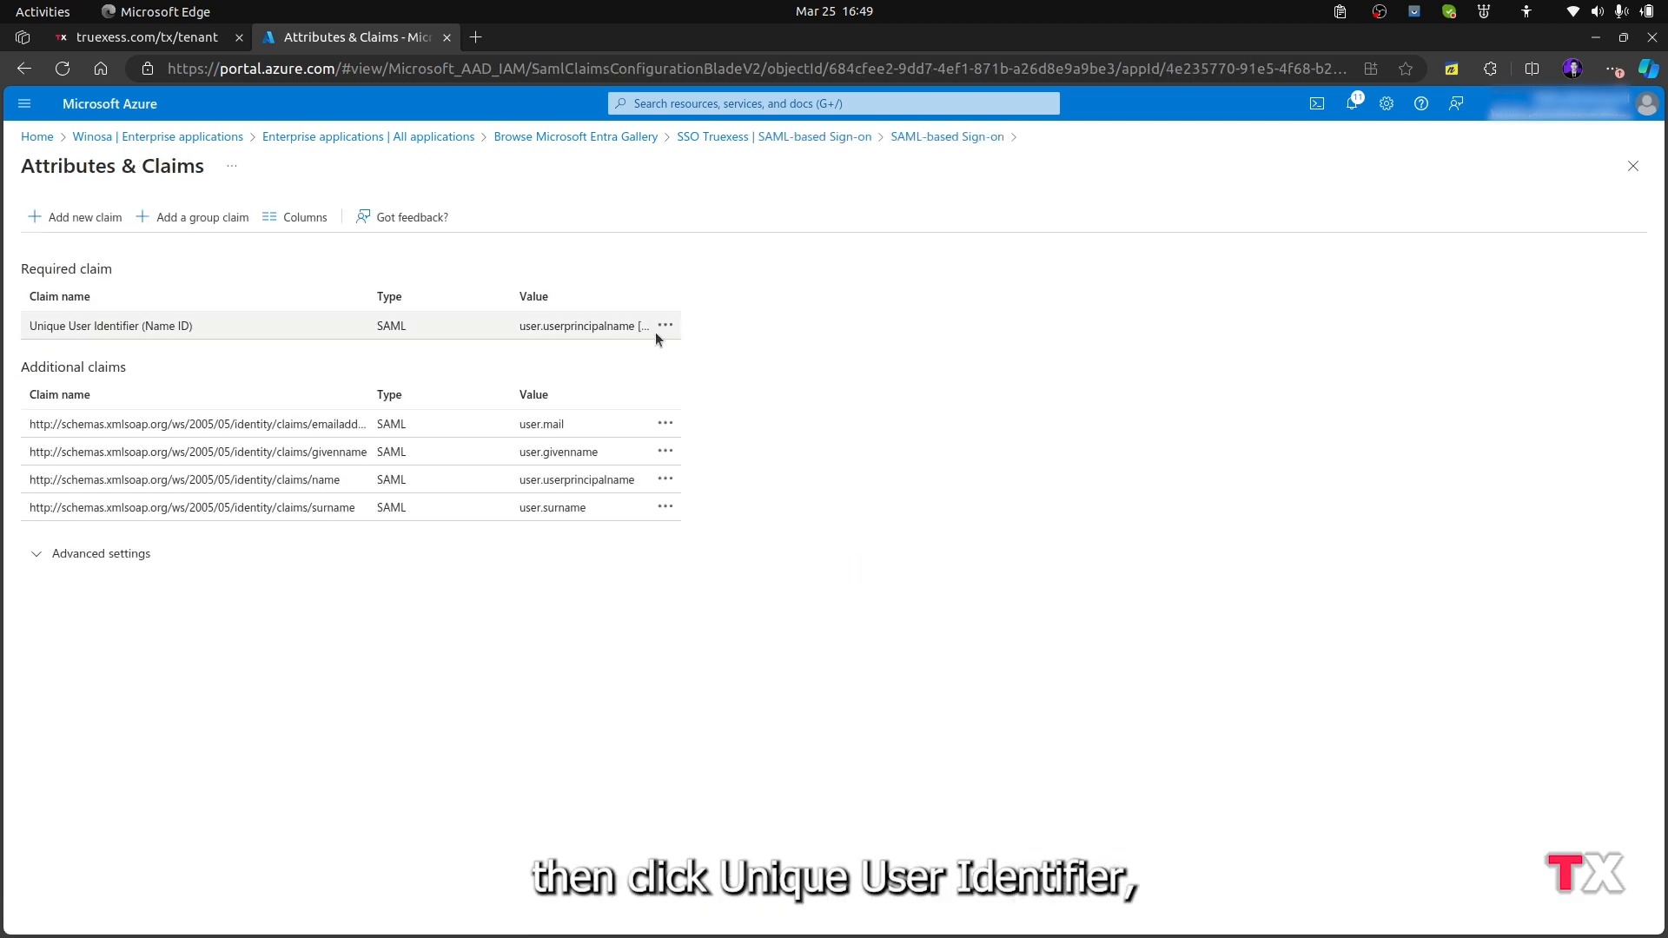
click(558, 323)
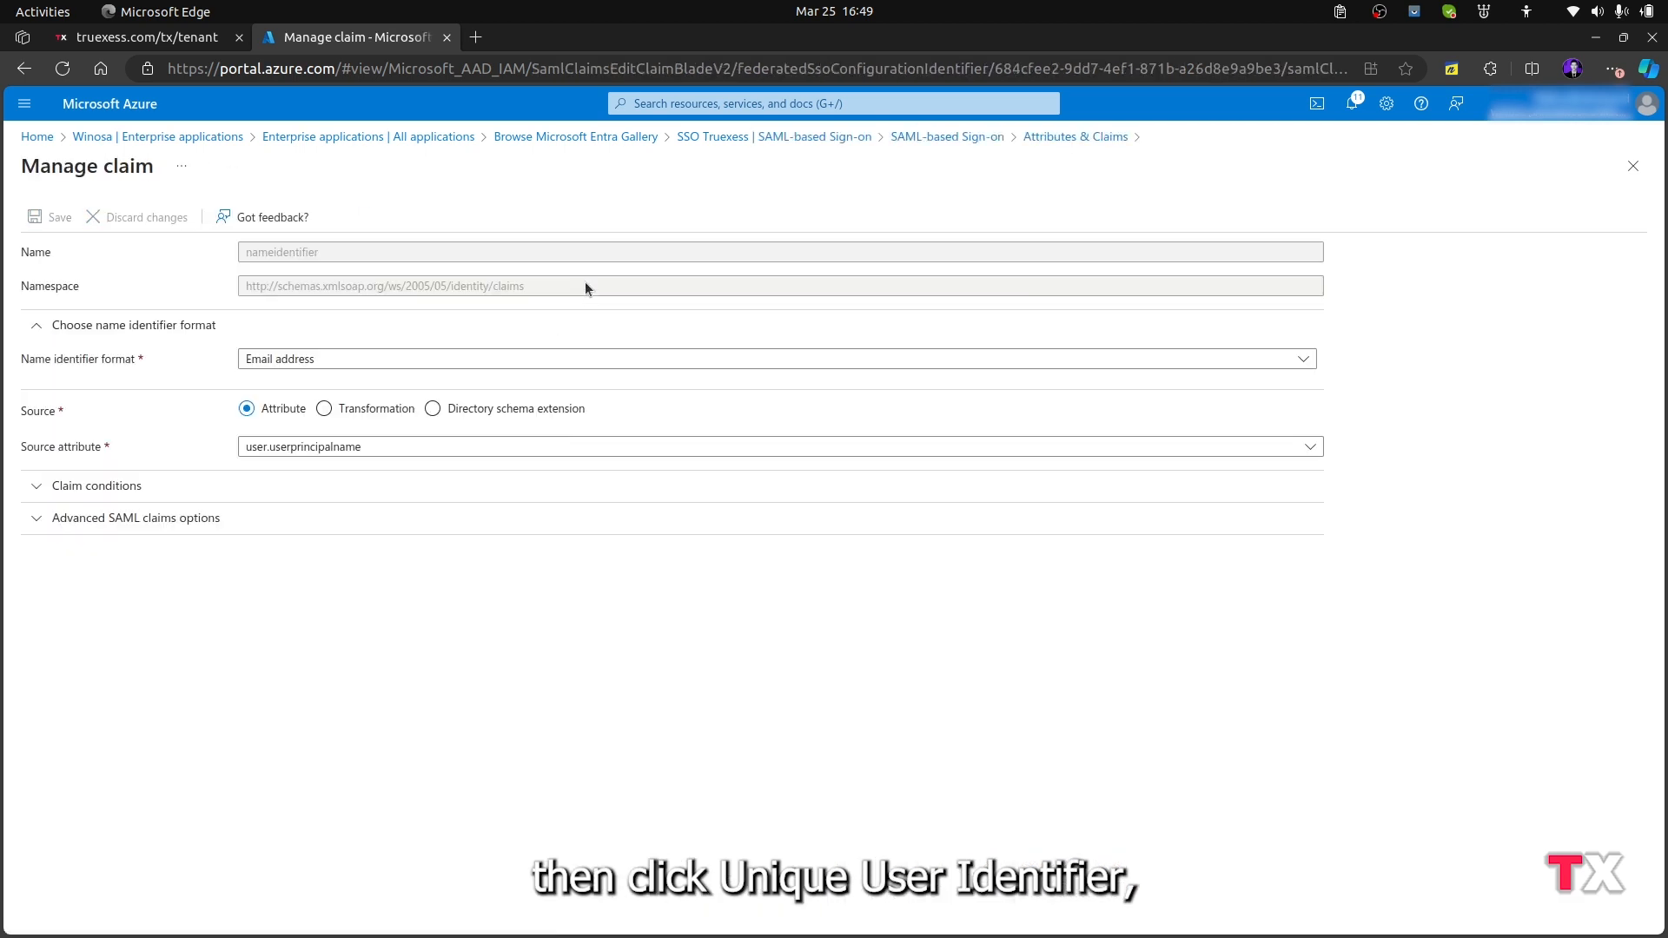
click(396, 448)
text(user.mail)
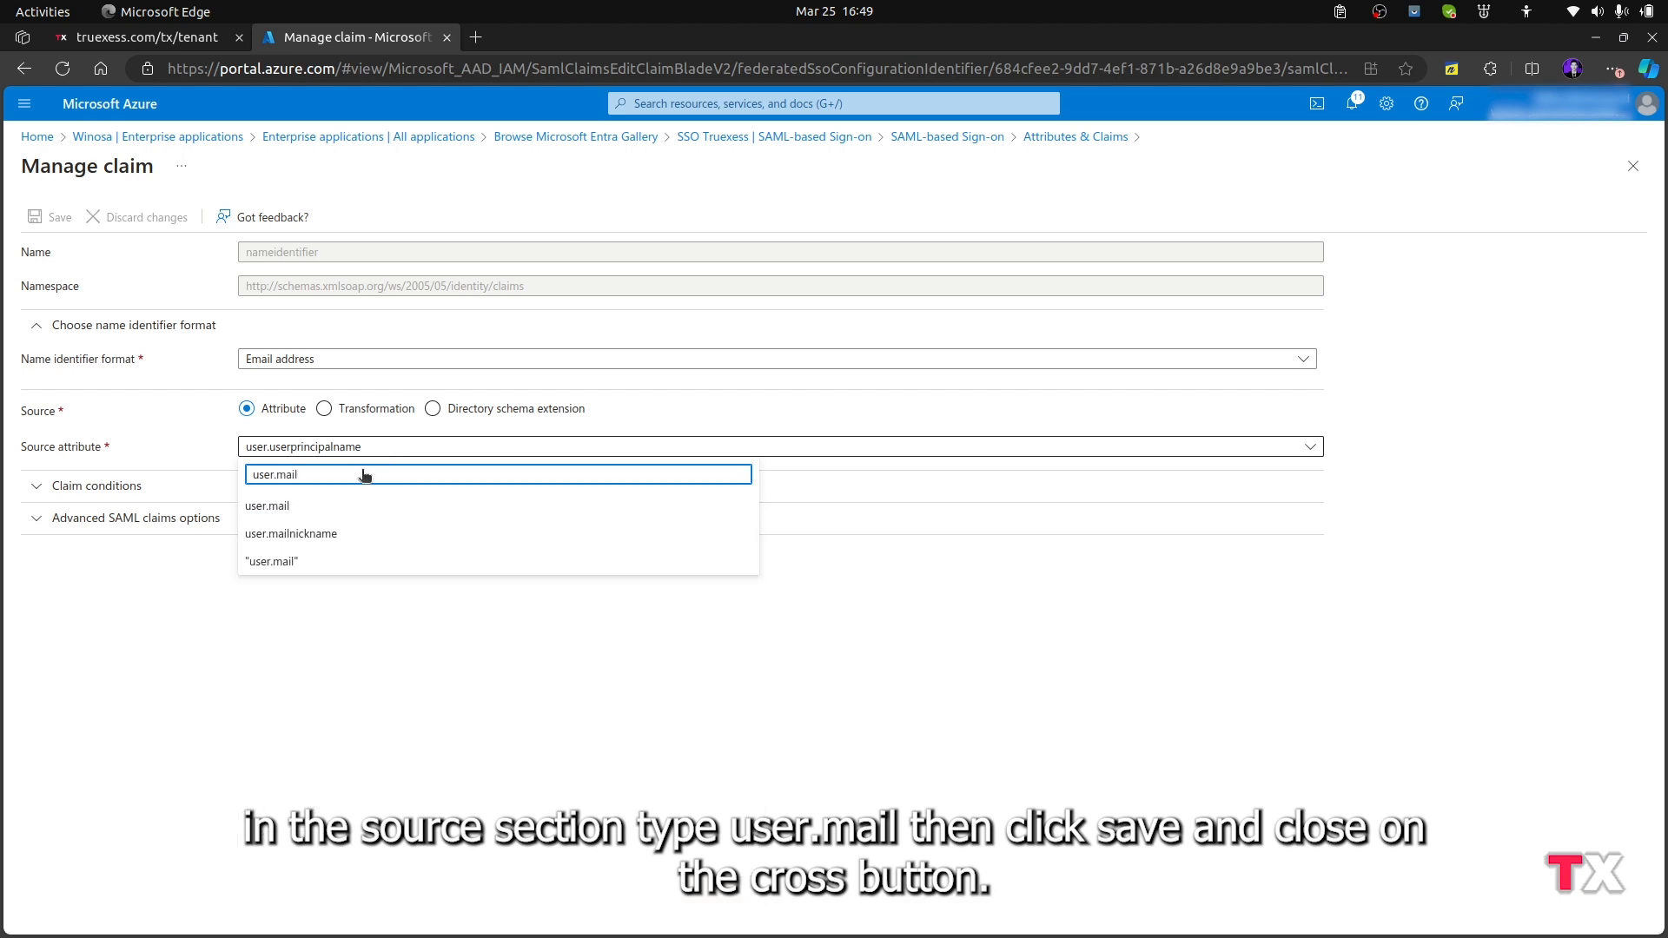
click(335, 506)
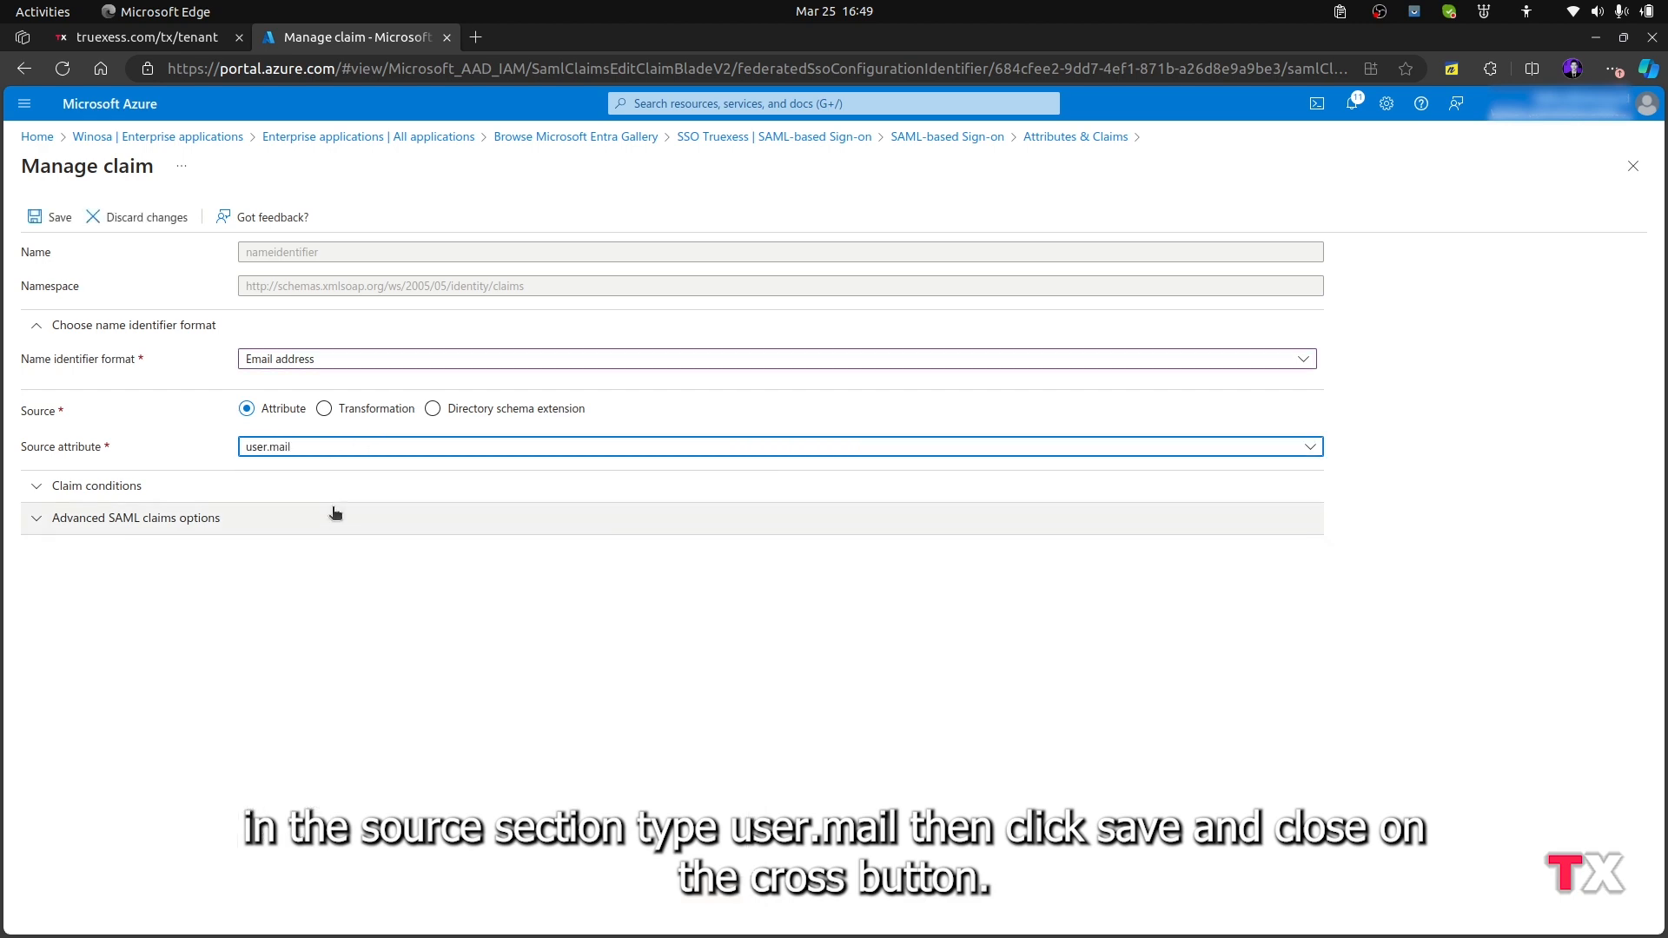
click(56, 217)
click(1643, 146)
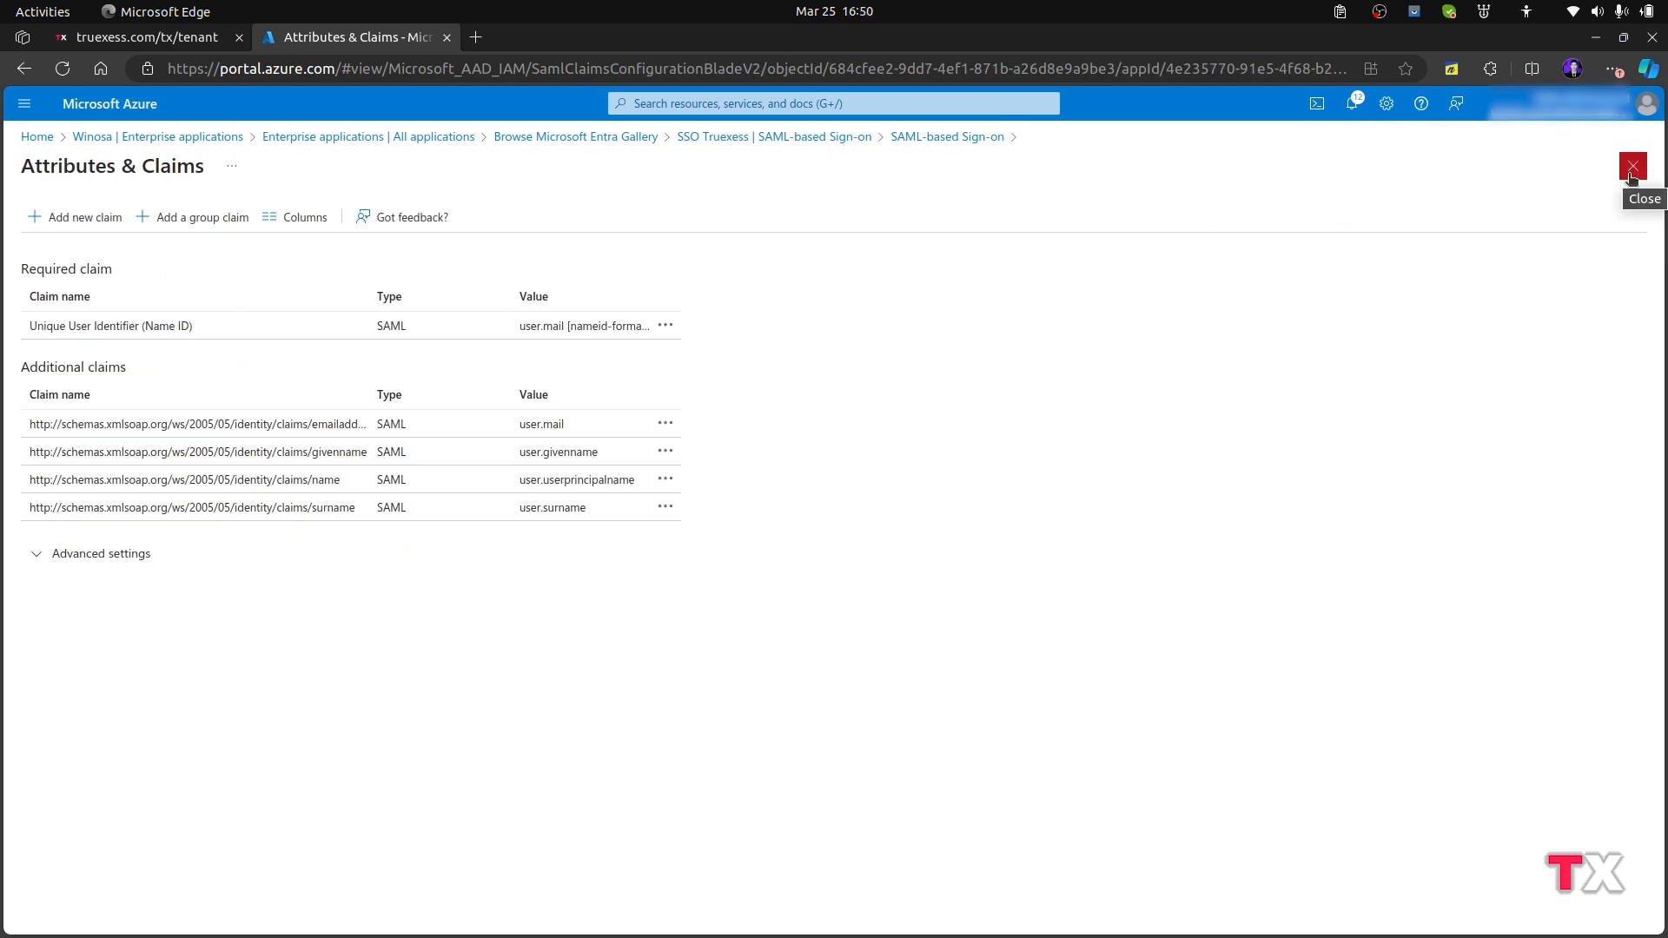
click(1632, 166)
Copy the Microsoft Entra Identifier from SSO Truexess into the Entity ID field of the Truexess identity provider form
scroll(1124, 611, down, 5)
scroll(1124, 611, up, 4)
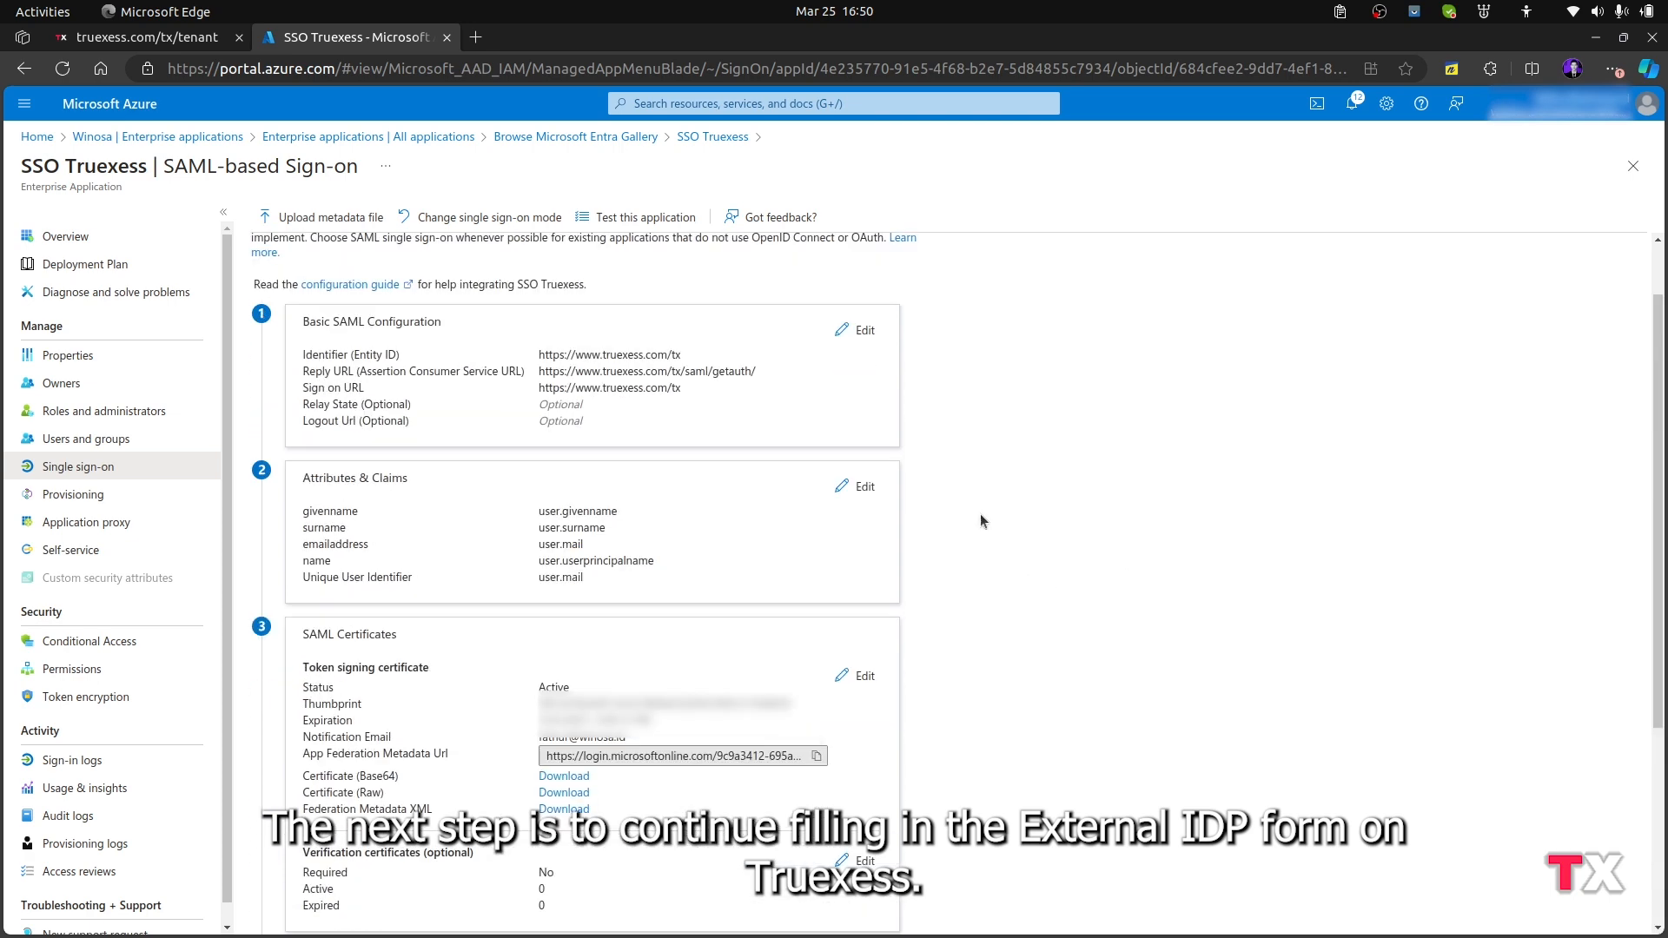
scroll(1117, 633, down, 4)
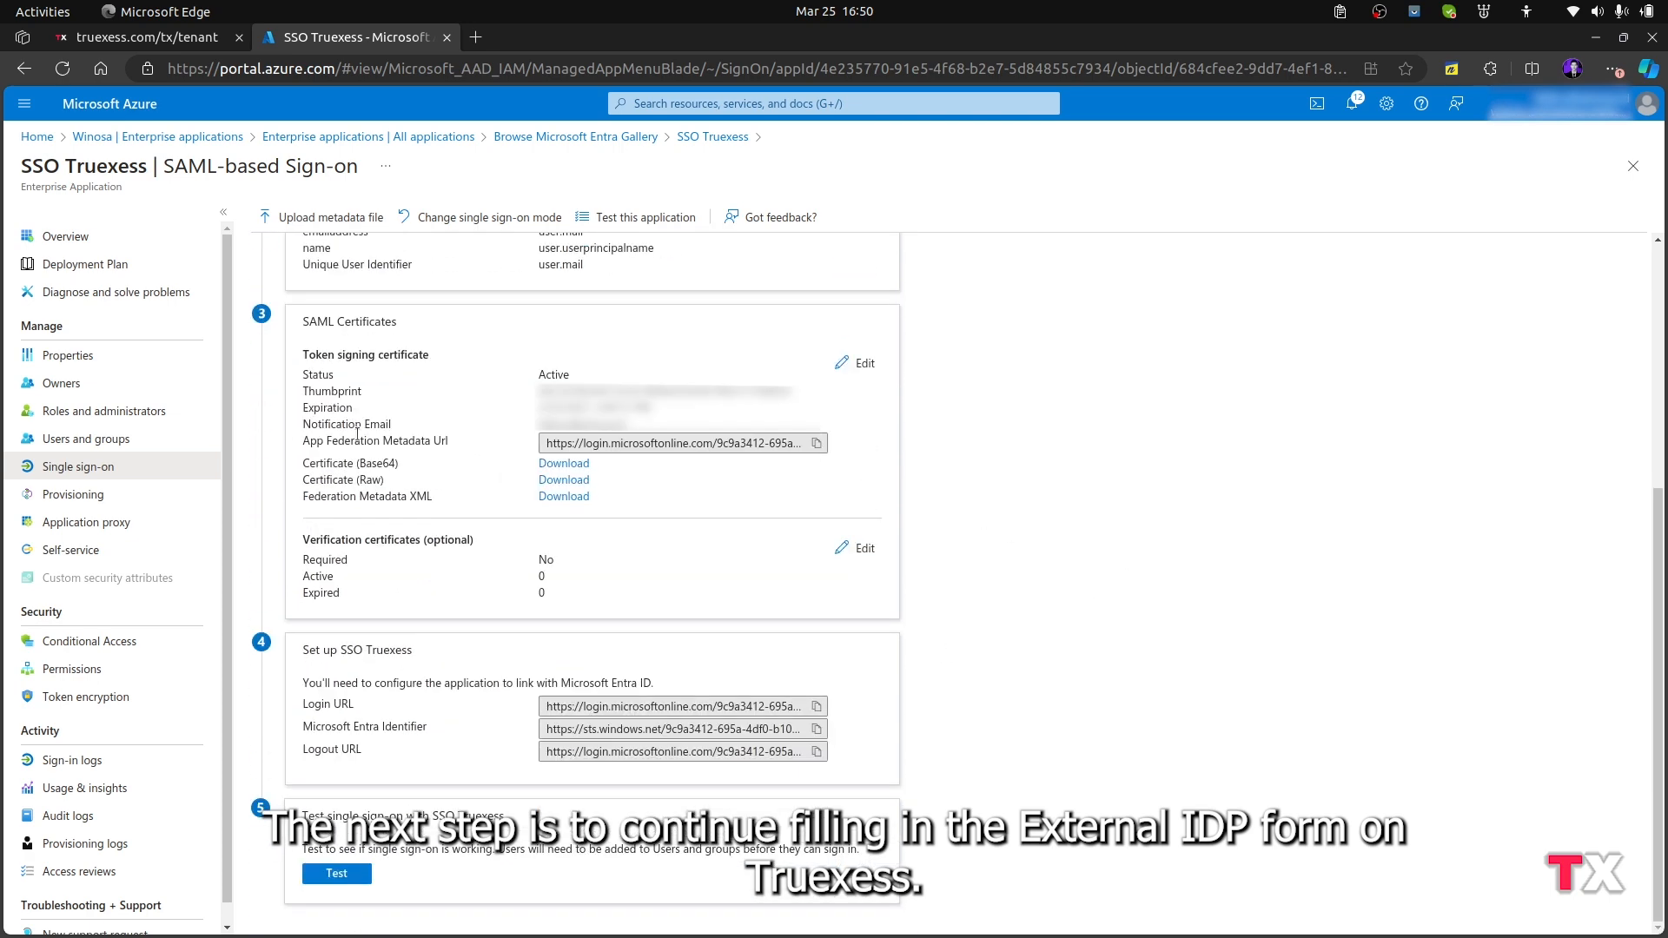
click(146, 37)
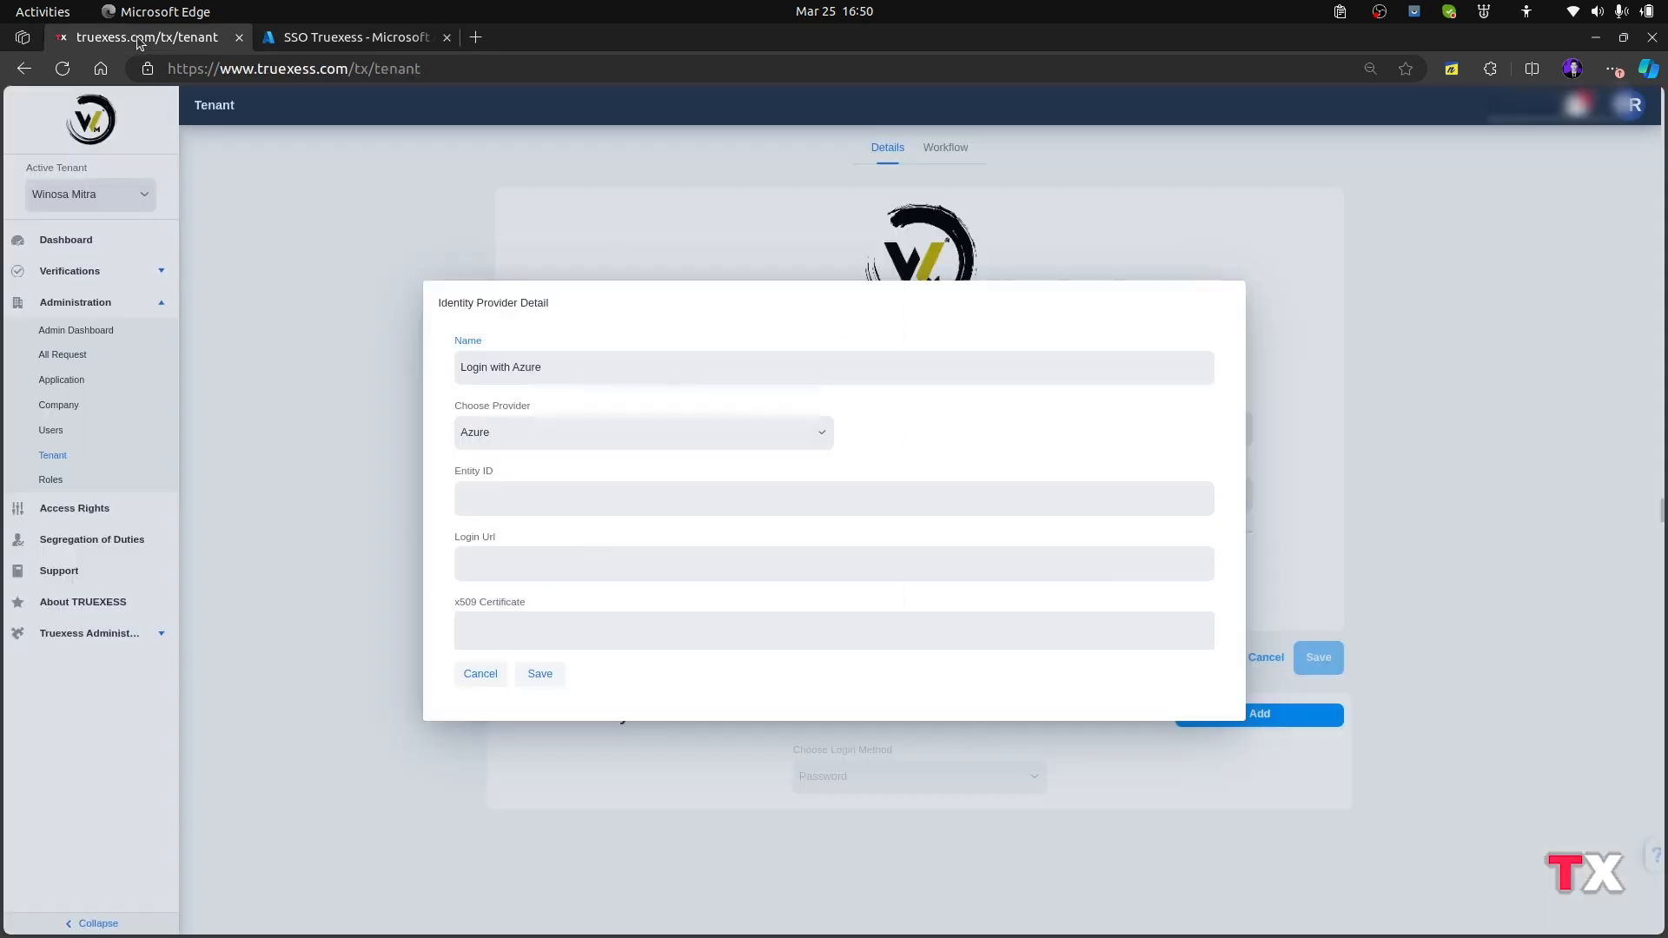
click(503, 499)
click(356, 37)
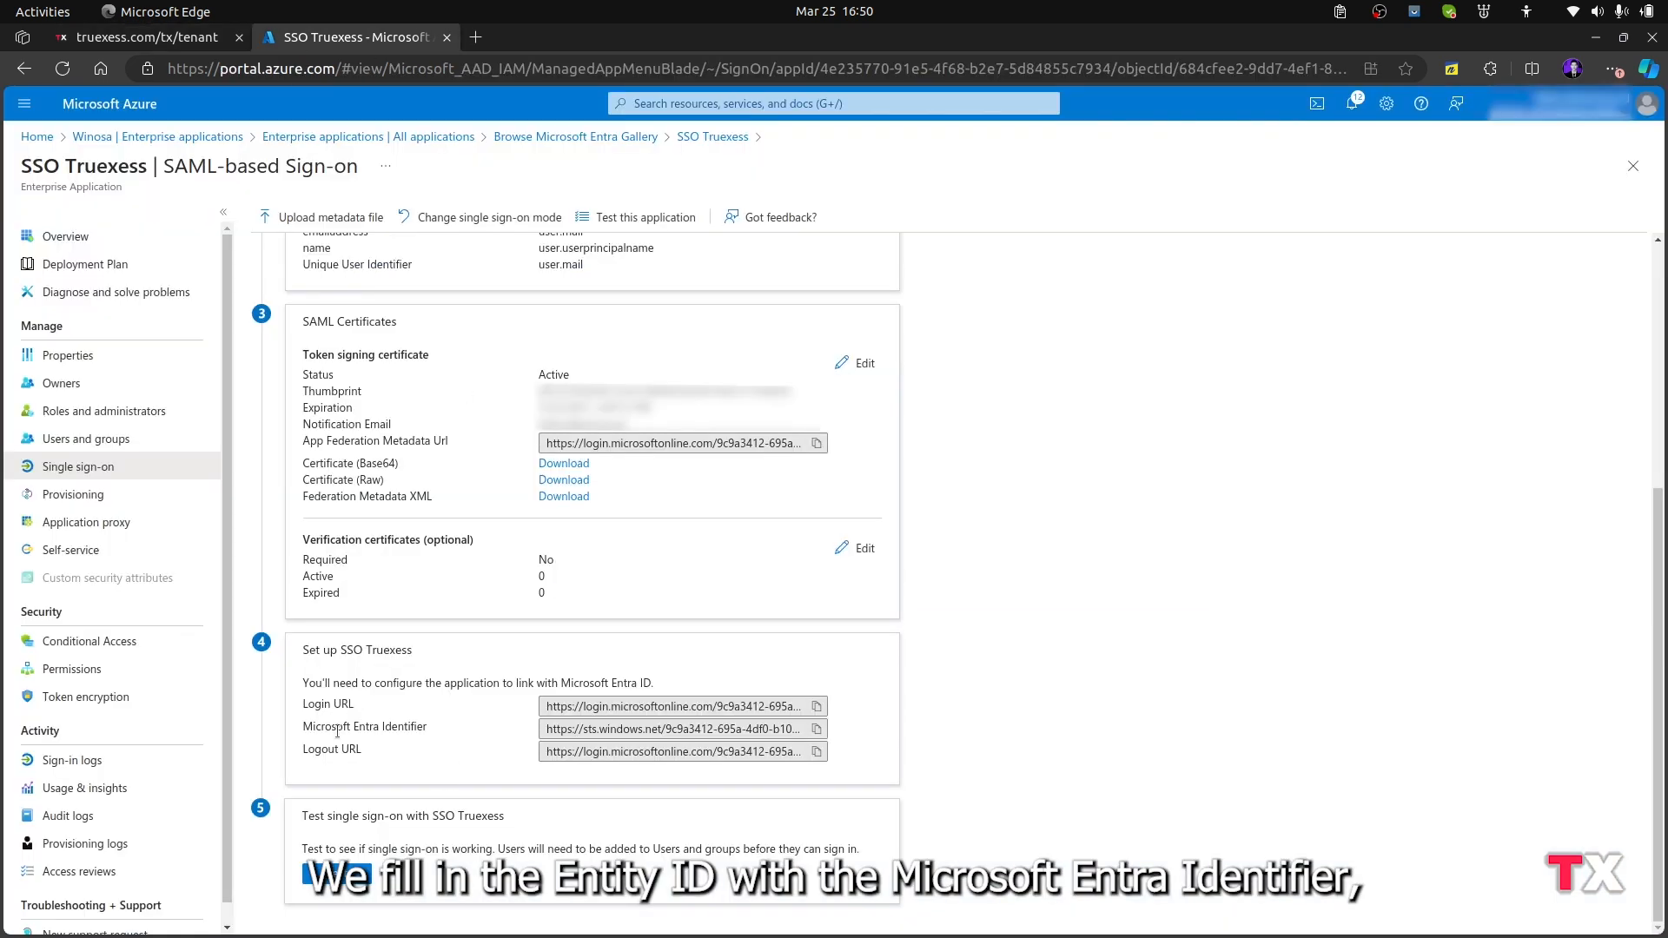
click(816, 728)
click(146, 38)
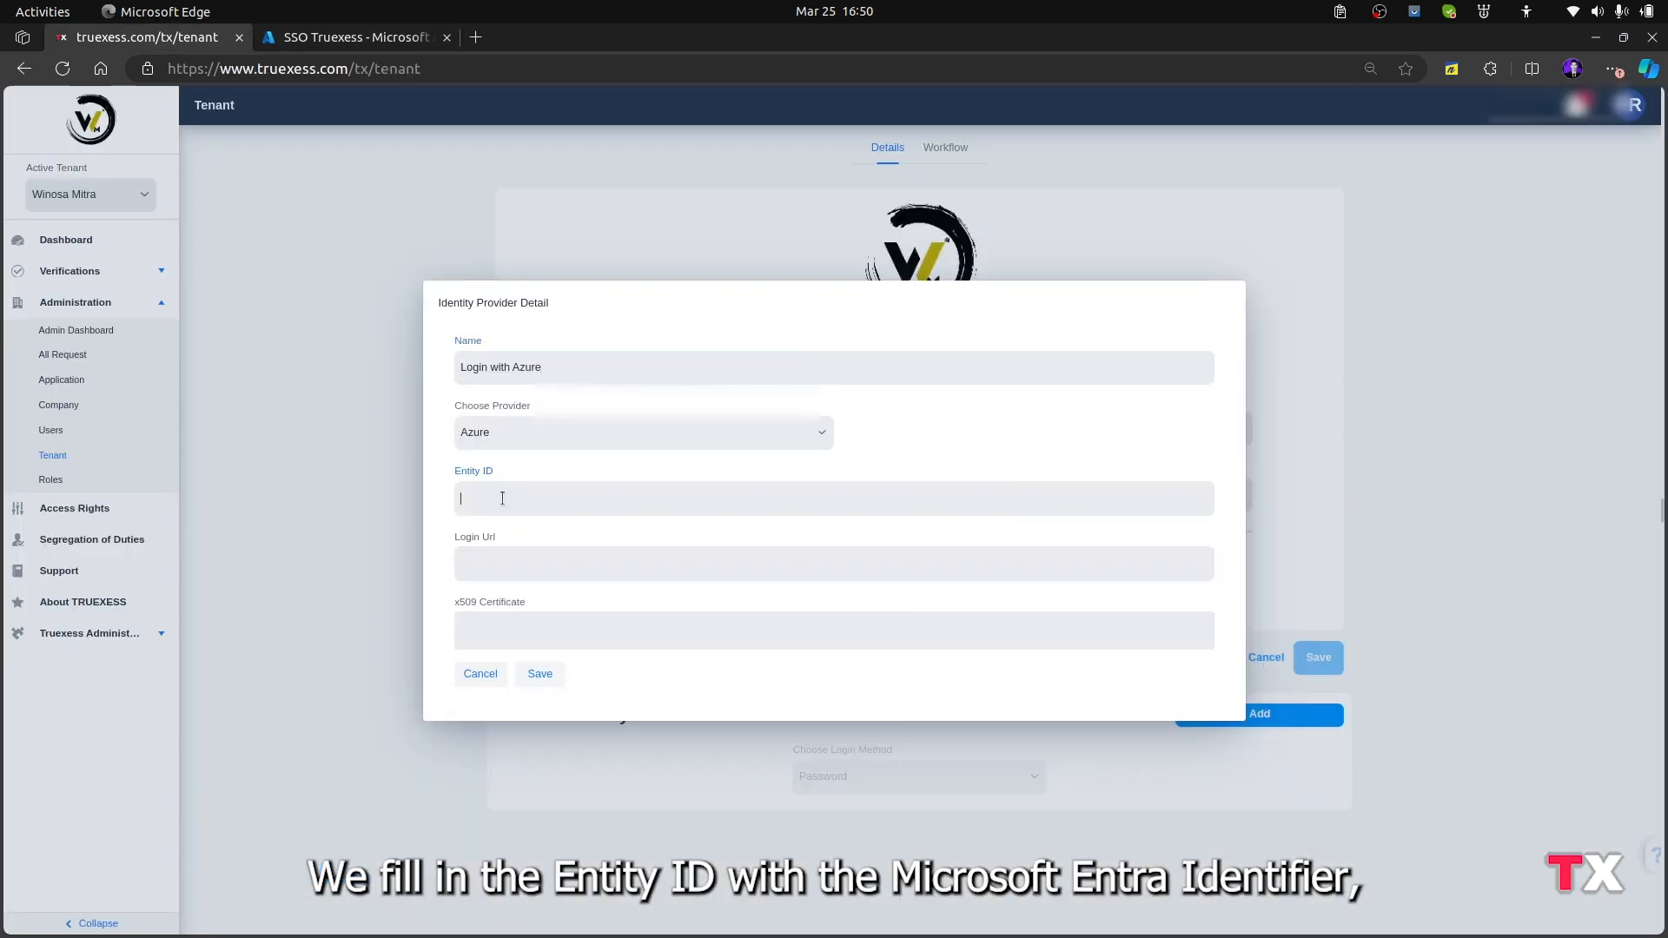
key(ctrl+v)
Copy the Login URL from the Azure SSO Truexess setup into the Login Url field of the Truexess identity provider form
click(356, 38)
click(818, 707)
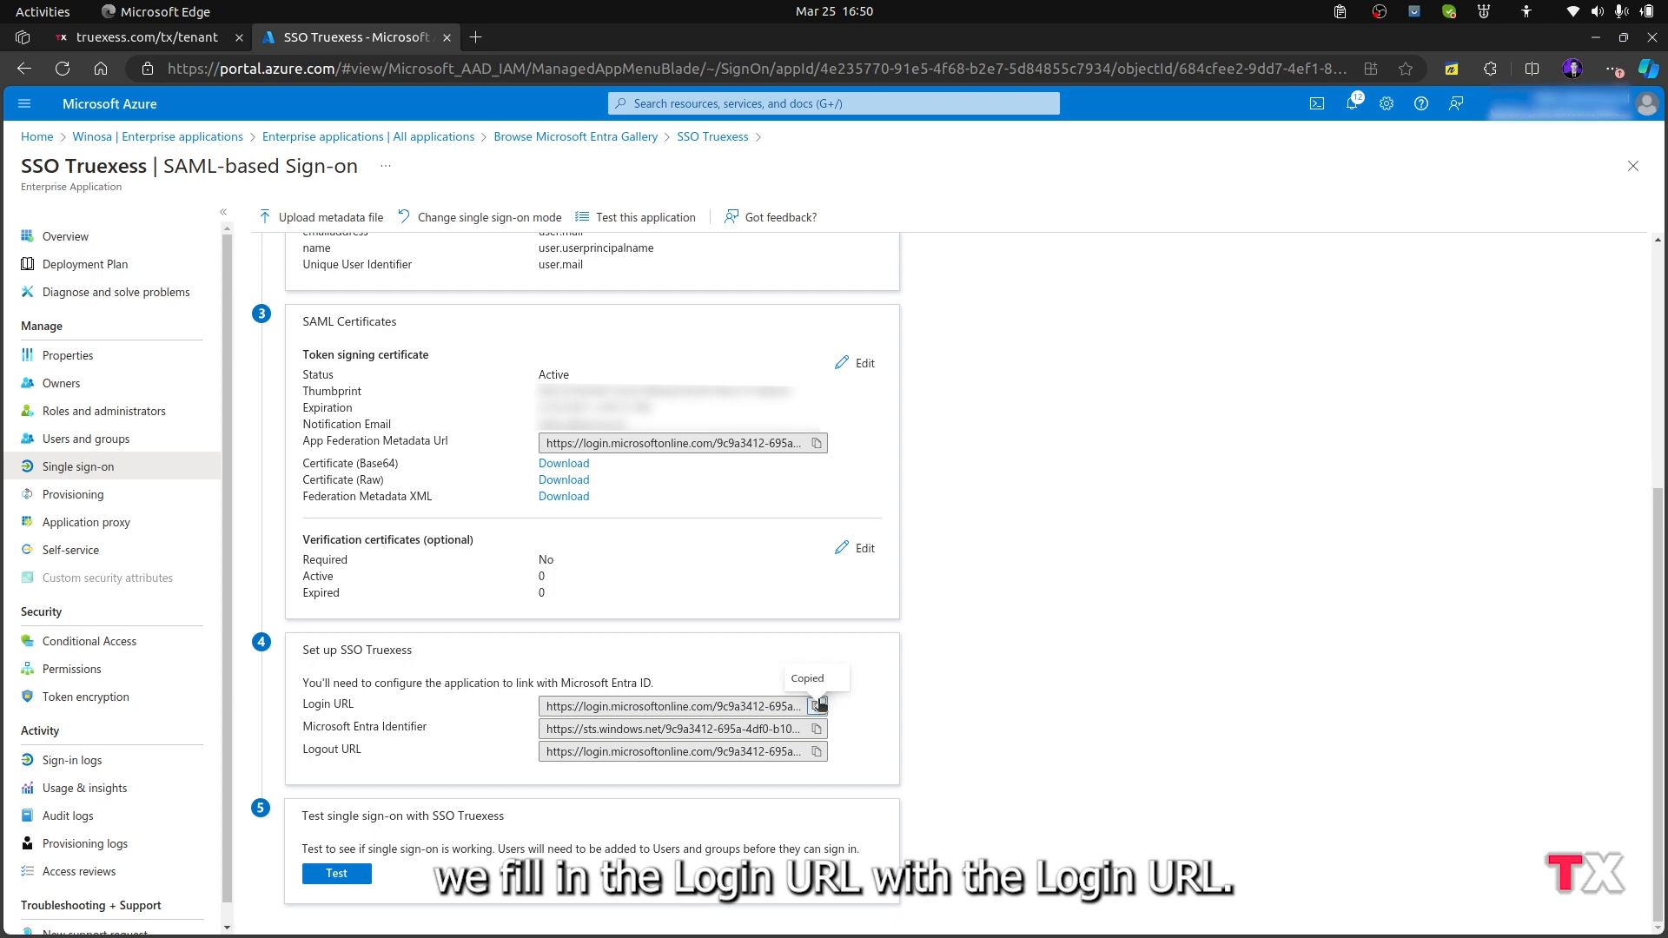
click(145, 37)
click(553, 563)
key(ctrl+v)
Switch back to Azure, download the Federation Metadata XML of SSO Truexess and open SSO Truexess.xml in the browser
click(540, 619)
click(356, 38)
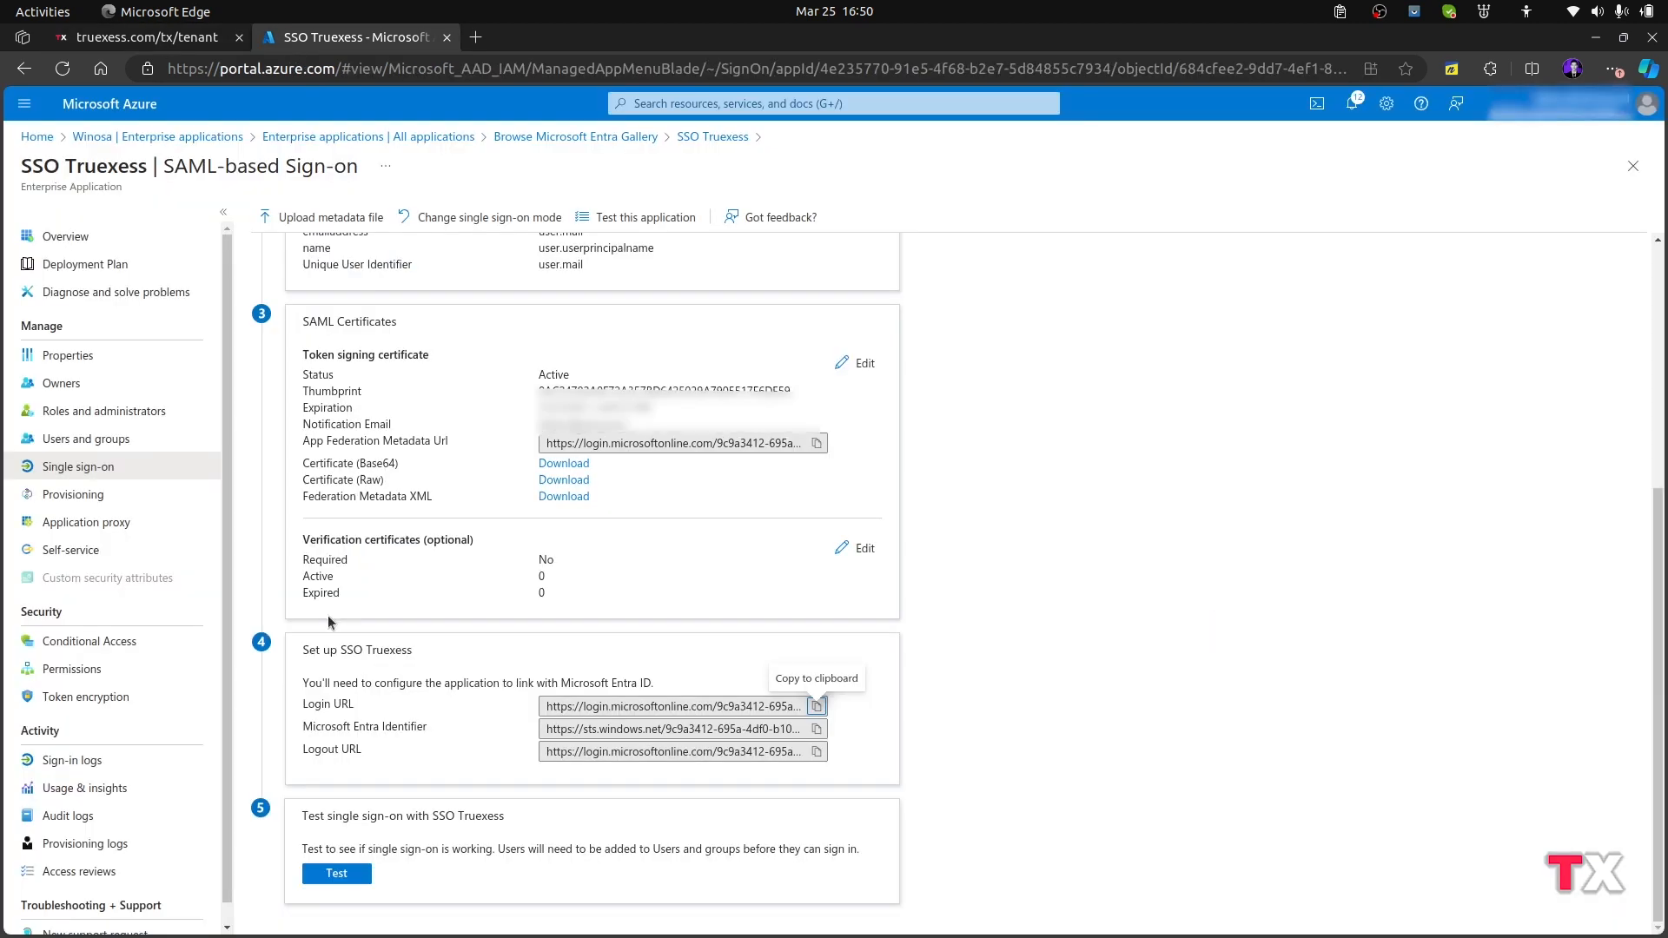
scroll(400, 563, up, 2)
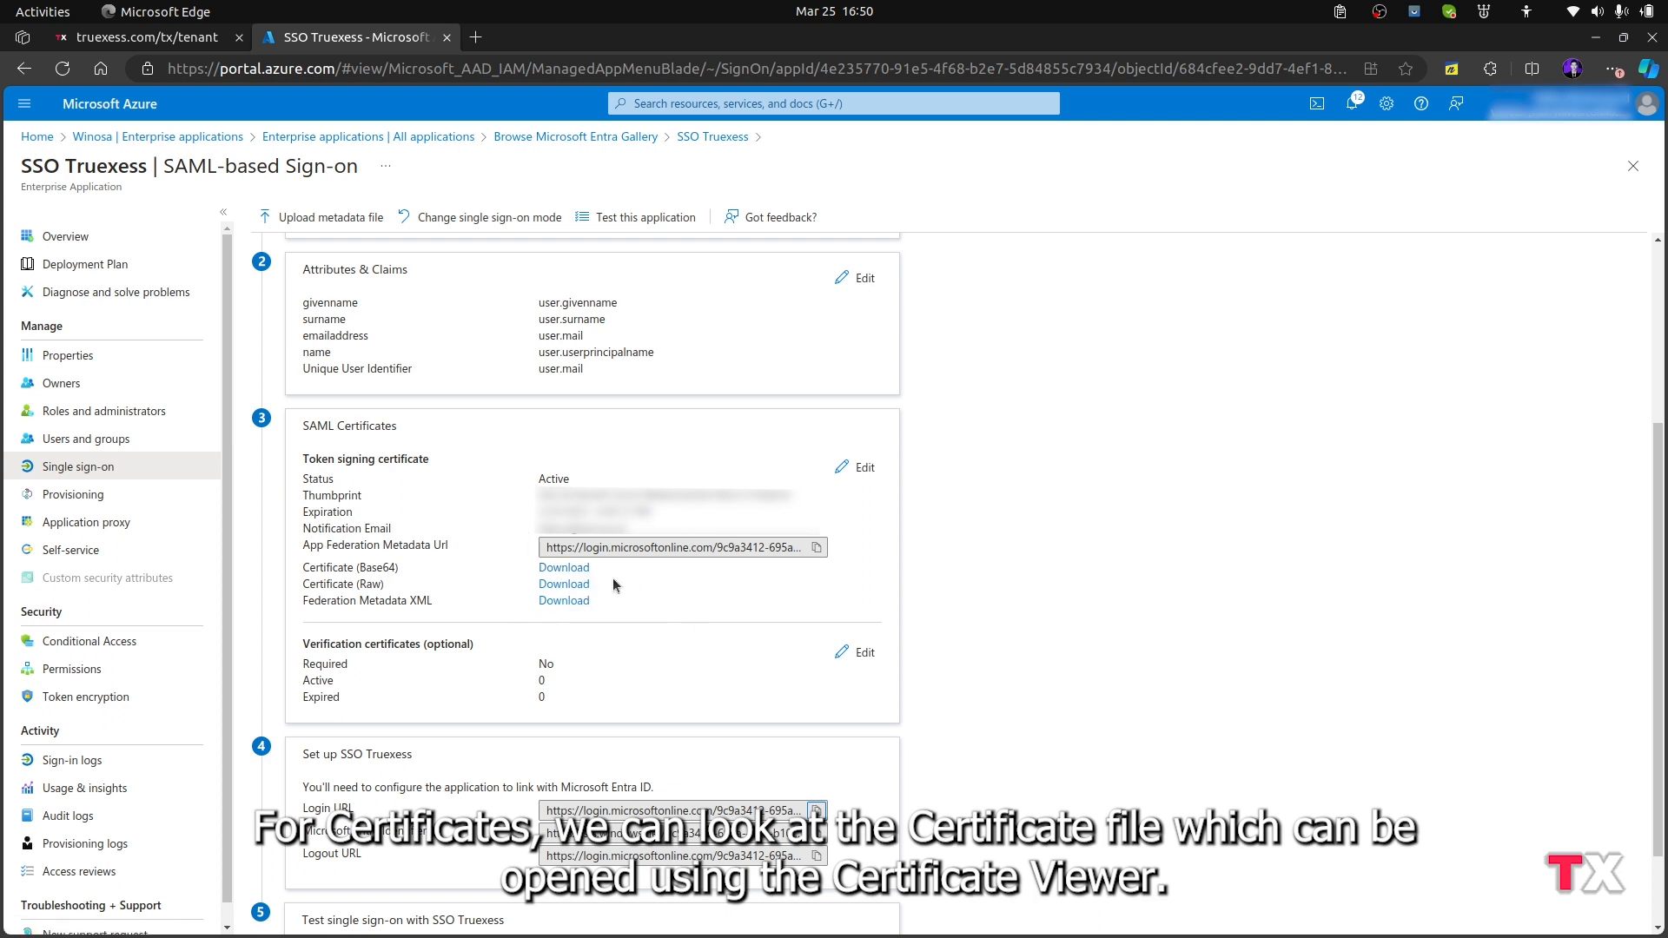
click(560, 600)
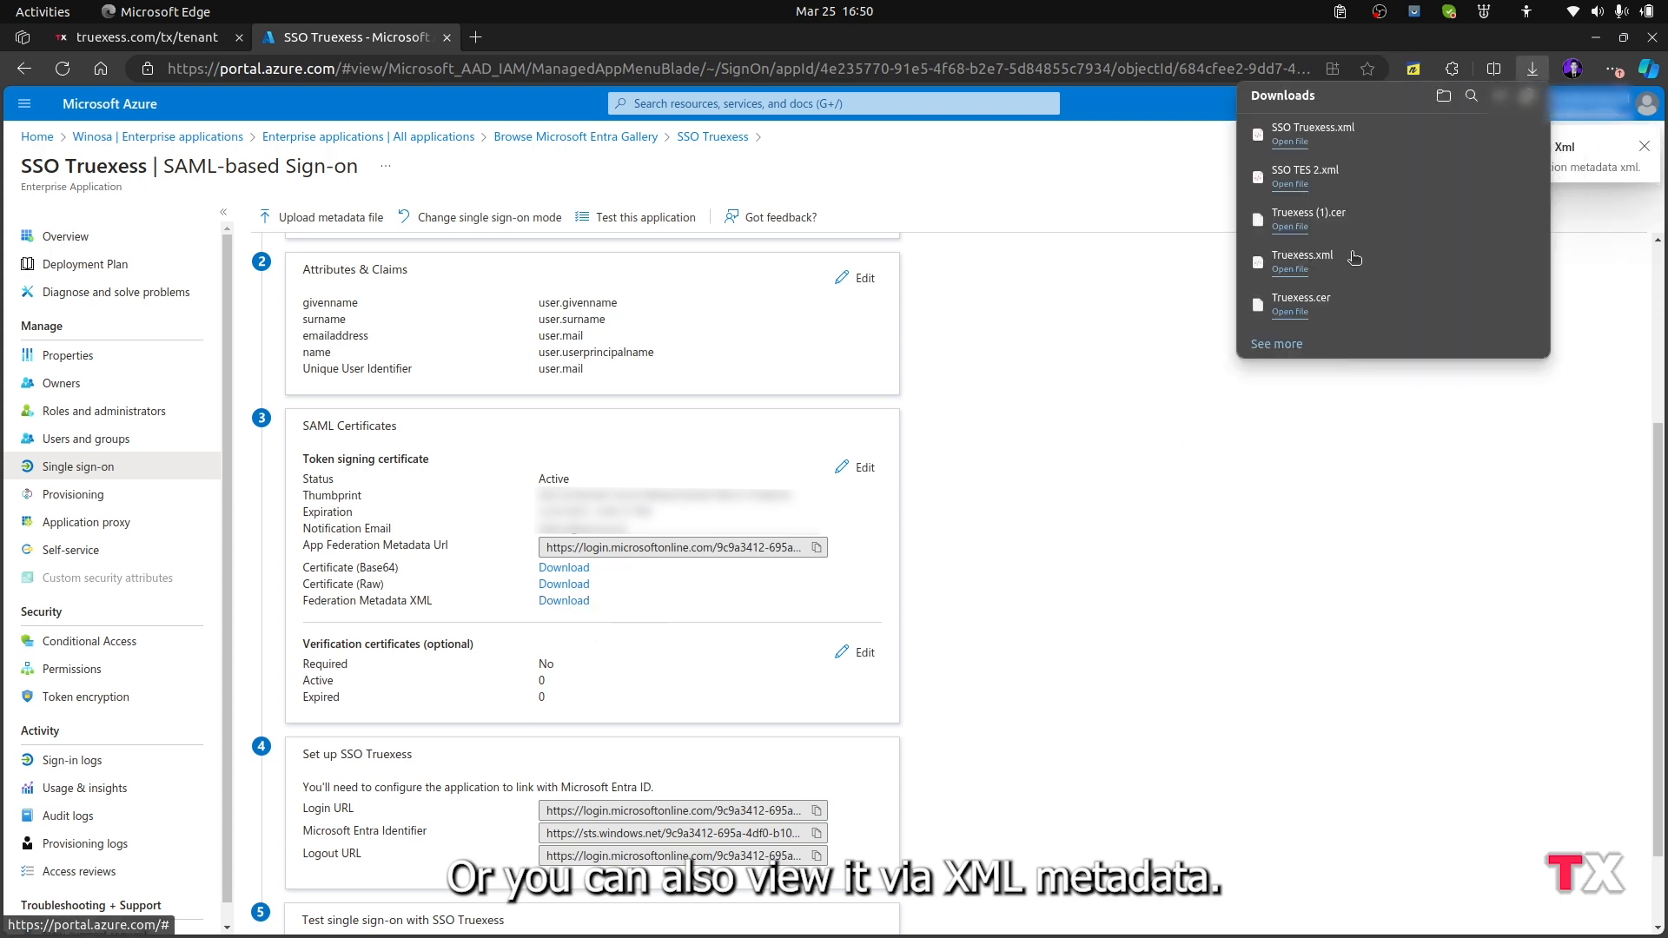
drag(1311, 132, 737, 52)
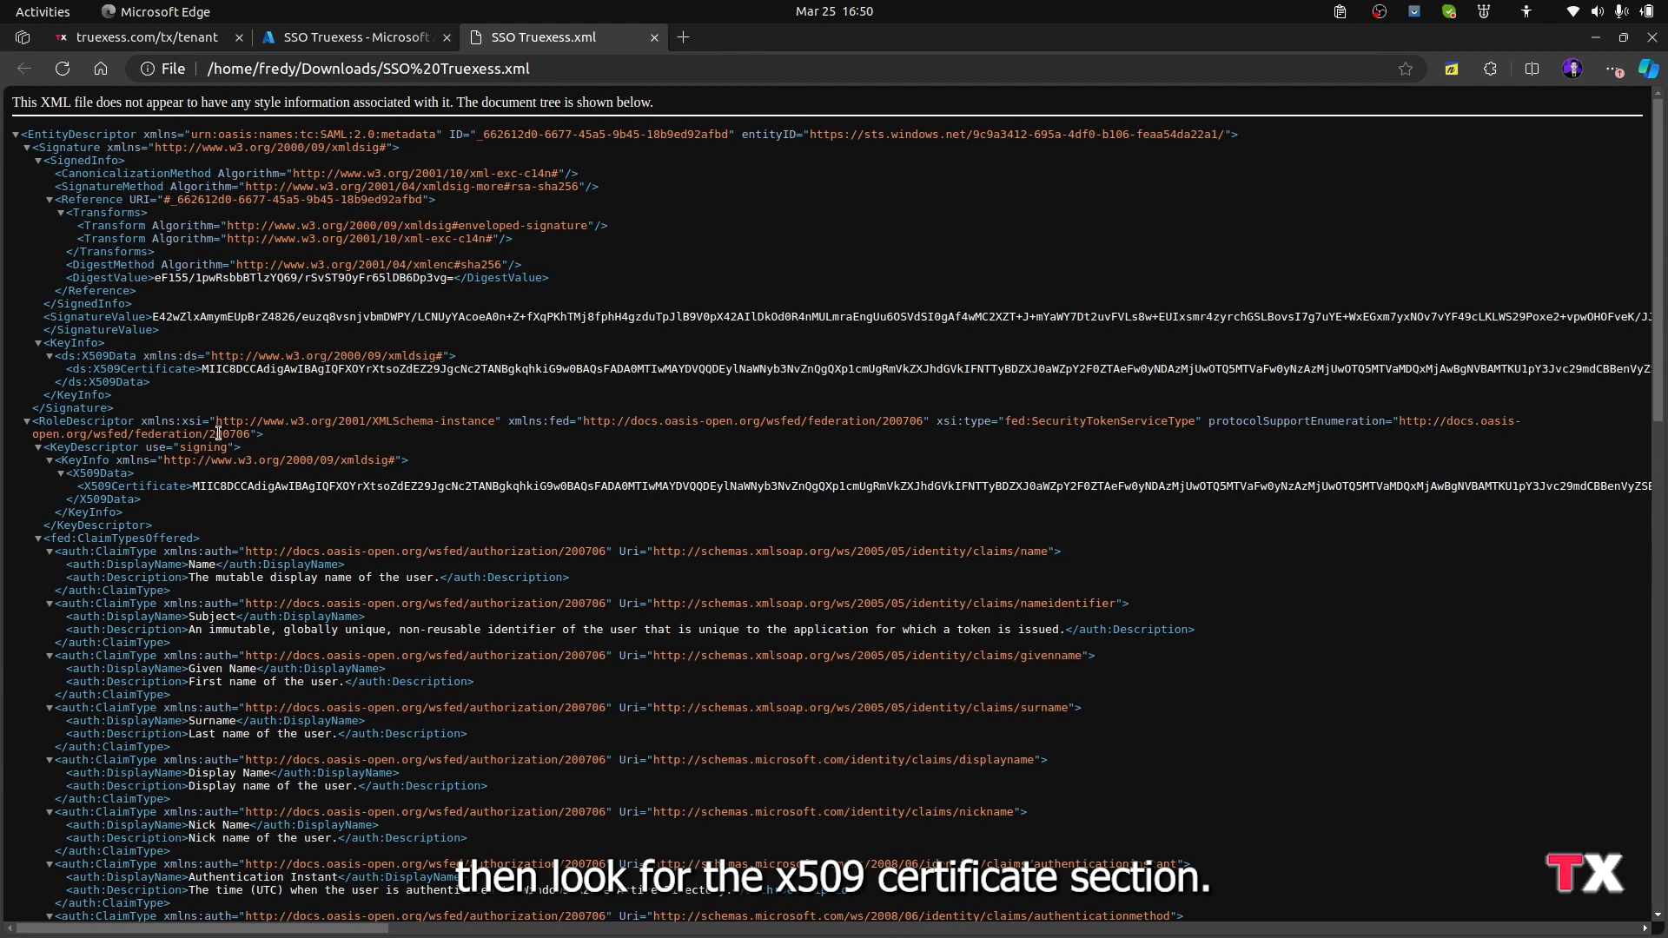
Copy the X509Certificate value from SSO Truexess.xml into the x509 Certificate field of the Truexess identity provider form and save the provider
triple_click(77, 483)
click(147, 37)
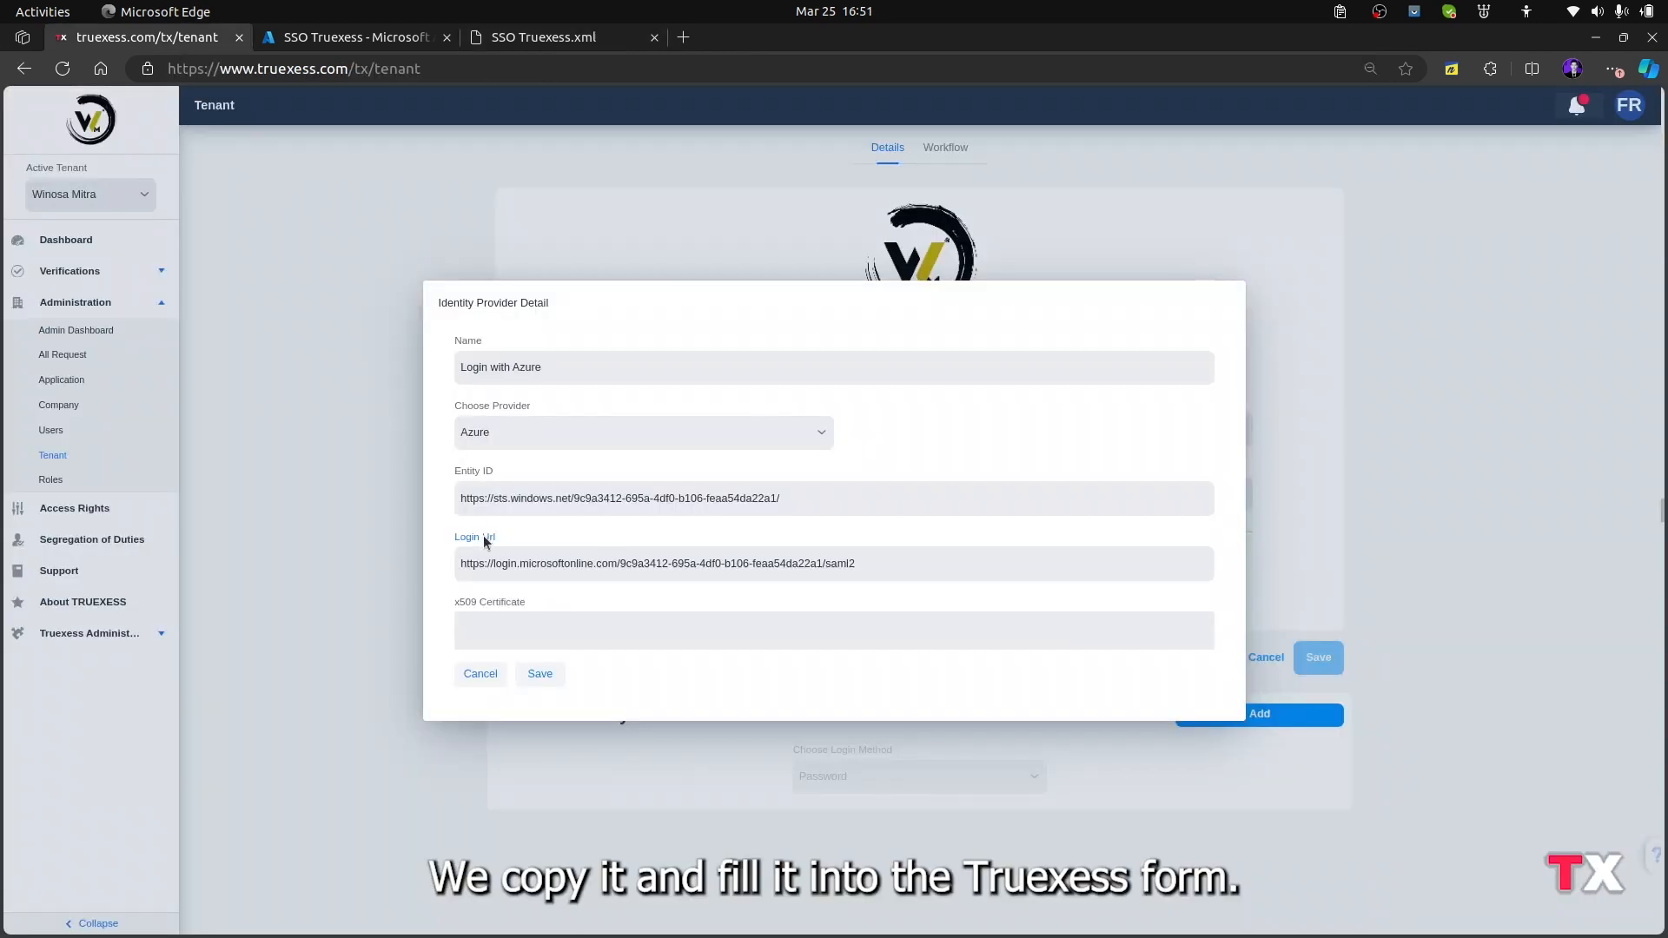
click(522, 628)
key(ctrl+v)
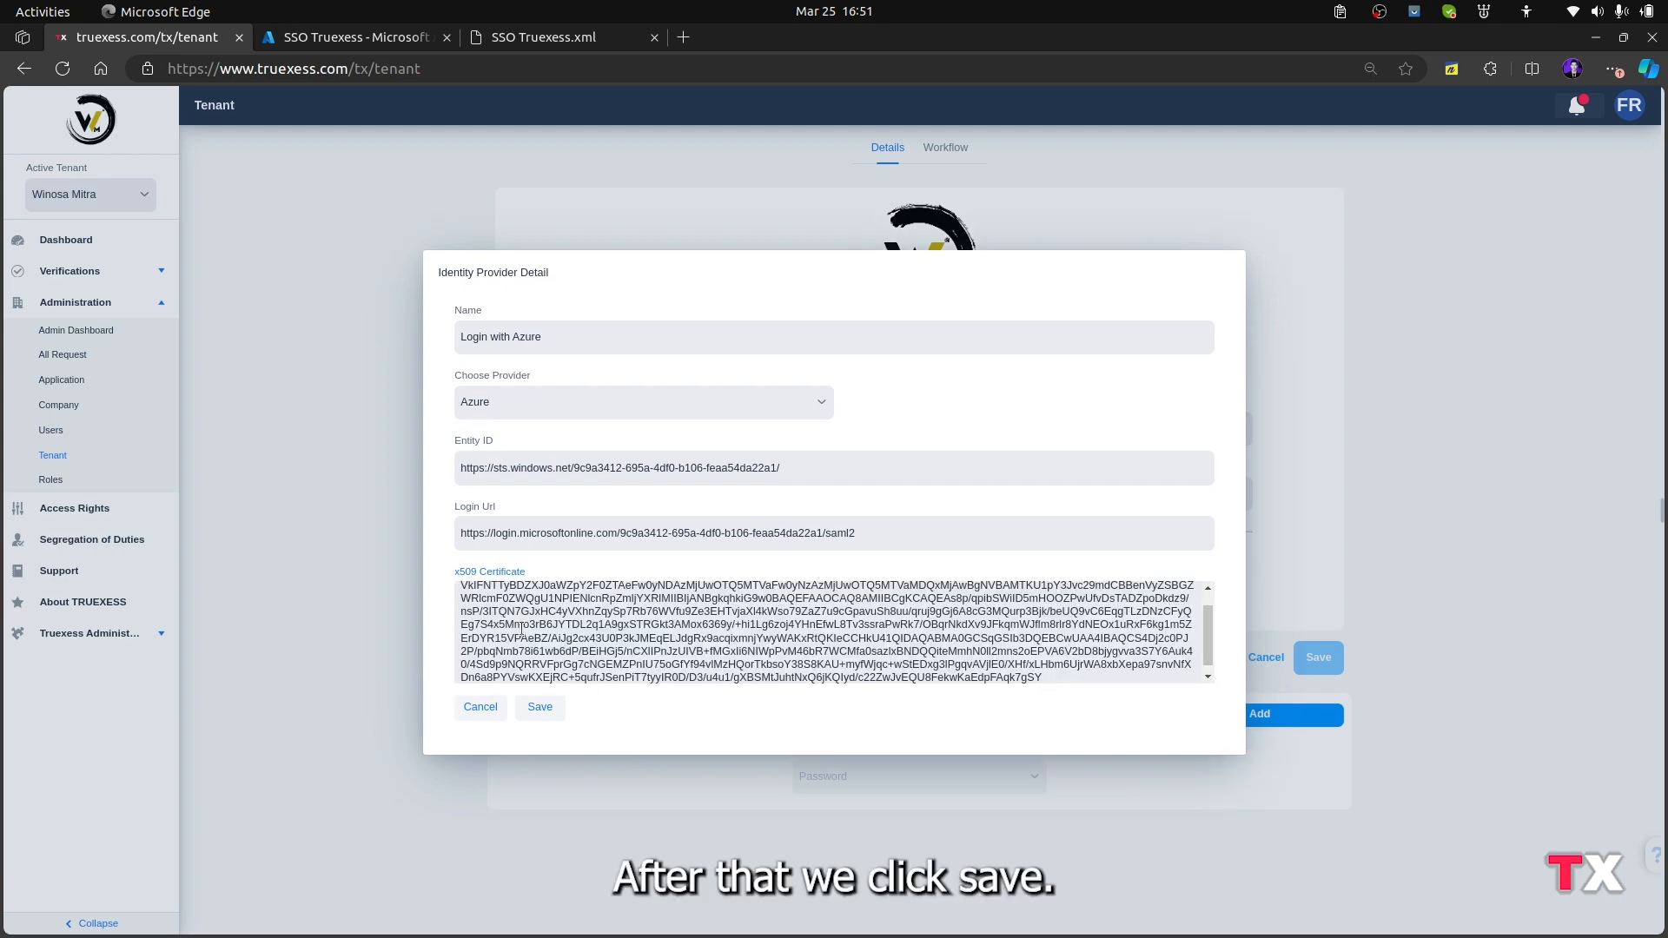
click(539, 706)
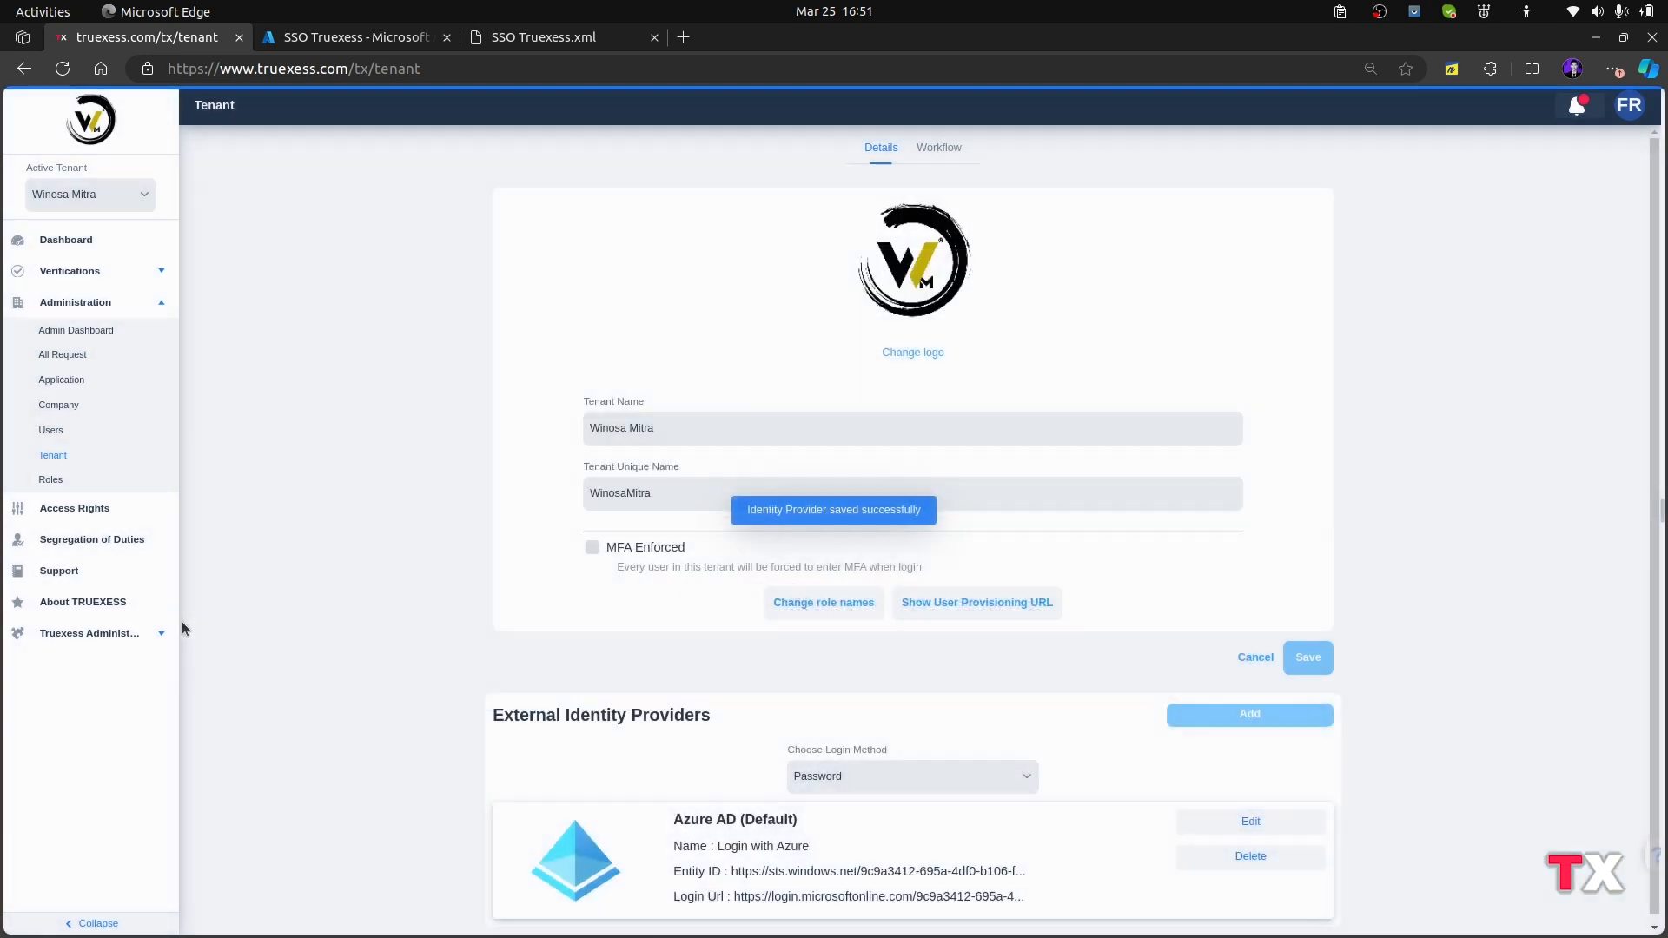
Set the login method for the tenant's external identity providers to Password and SSO
scroll(587, 617, down, 1)
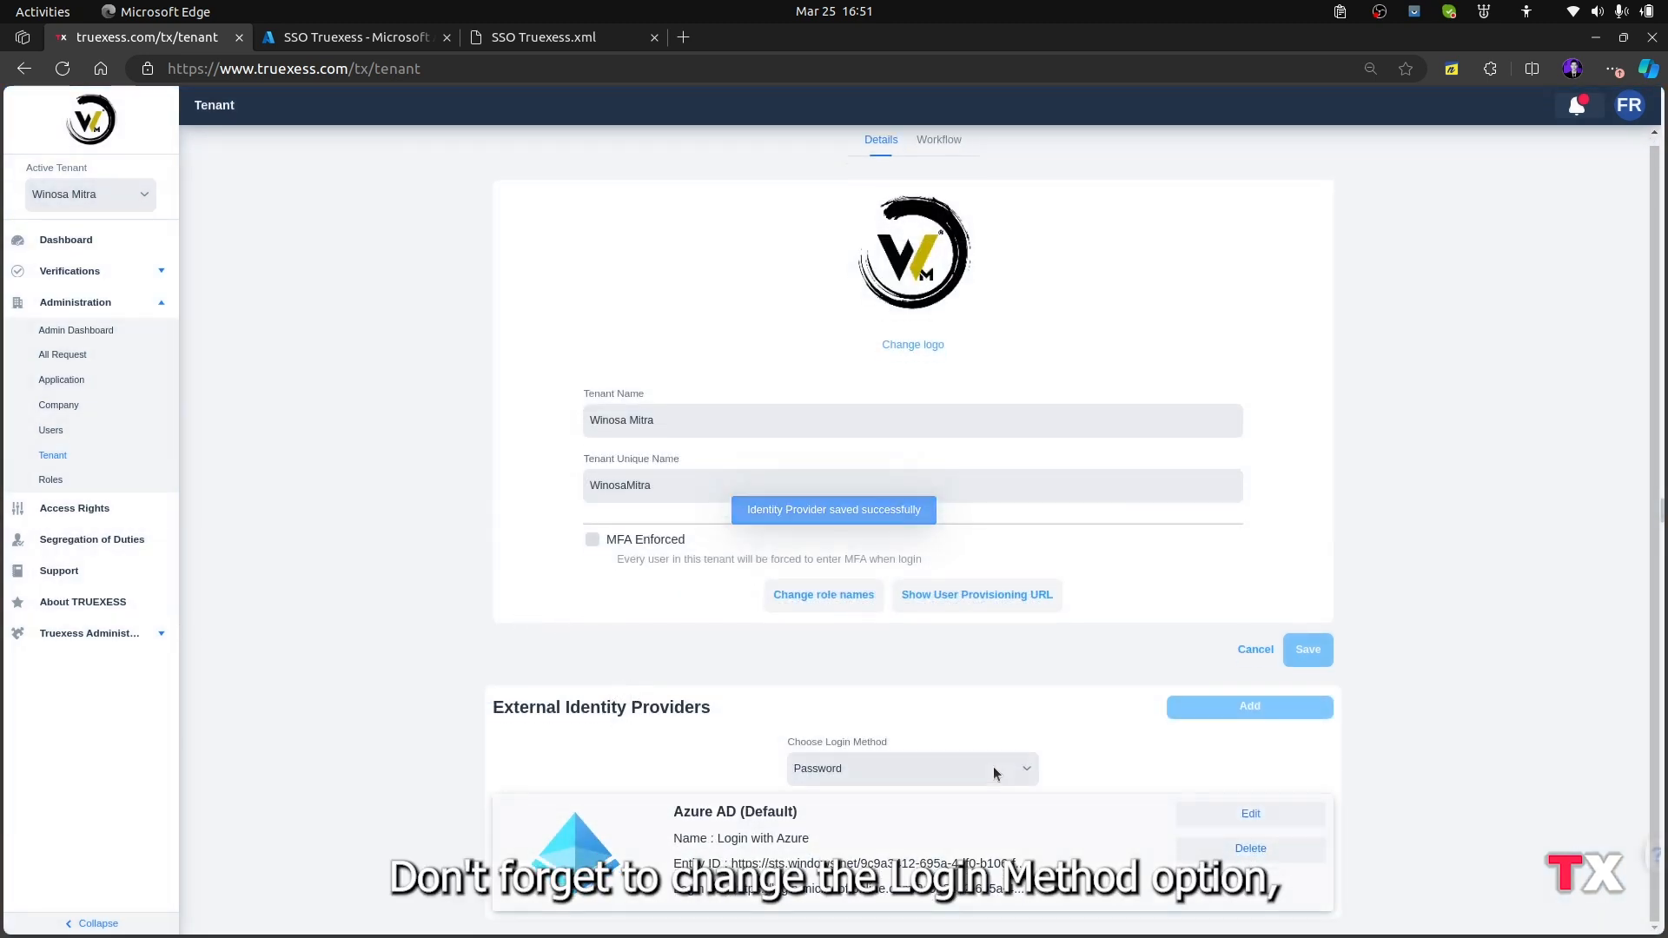
click(953, 769)
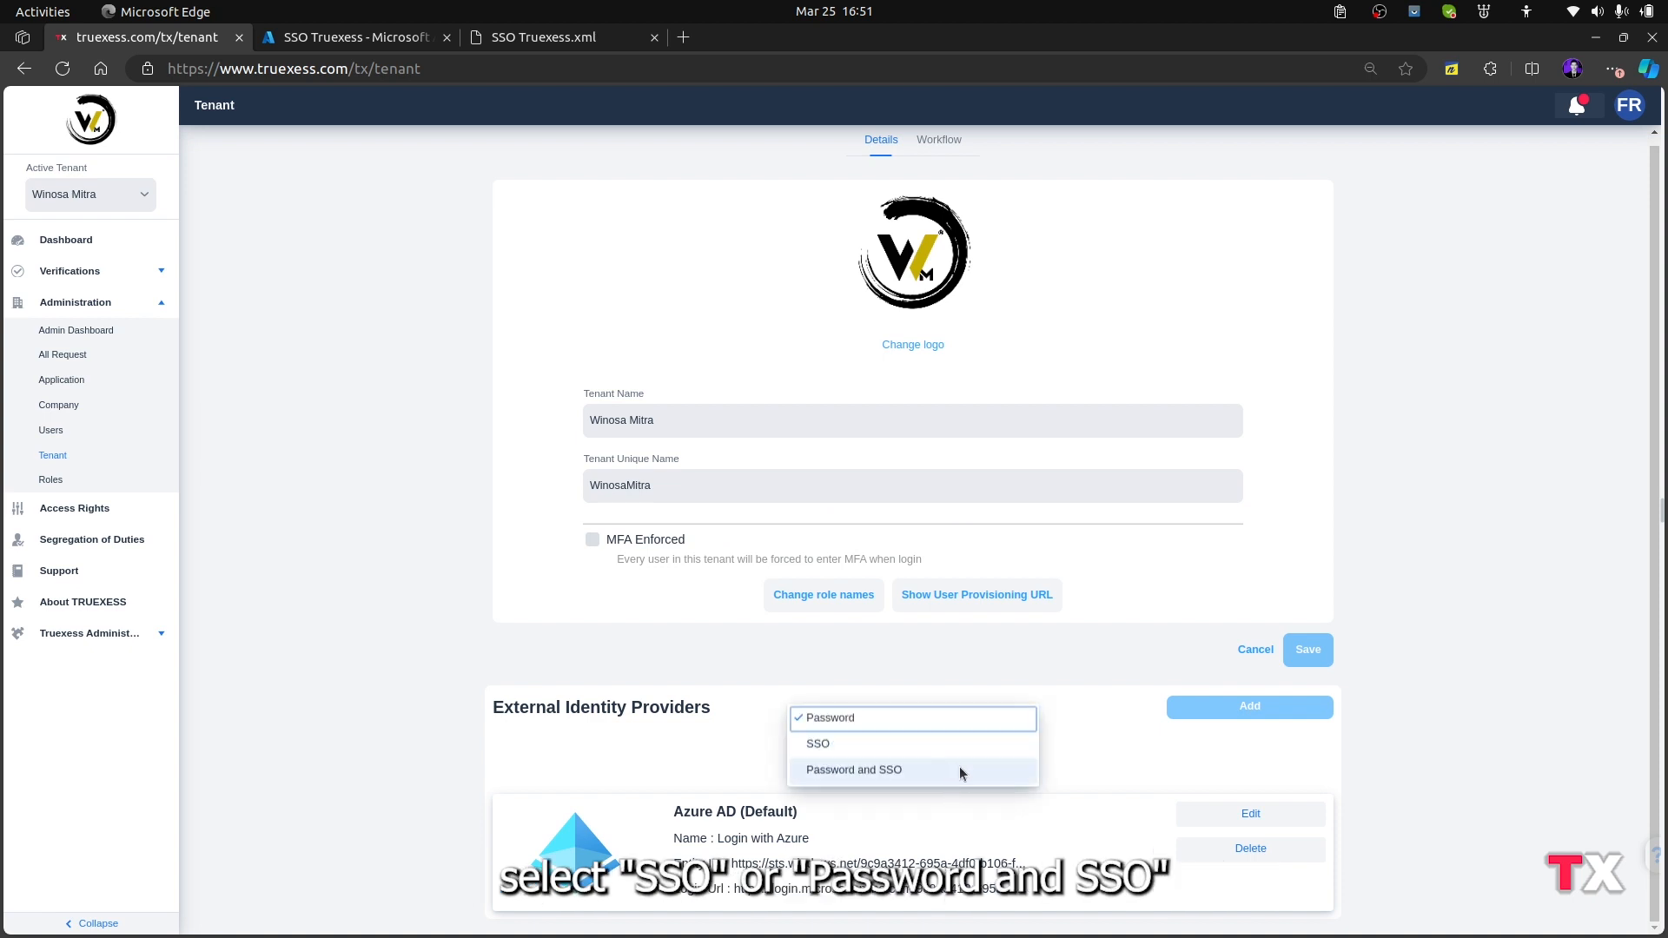
click(943, 771)
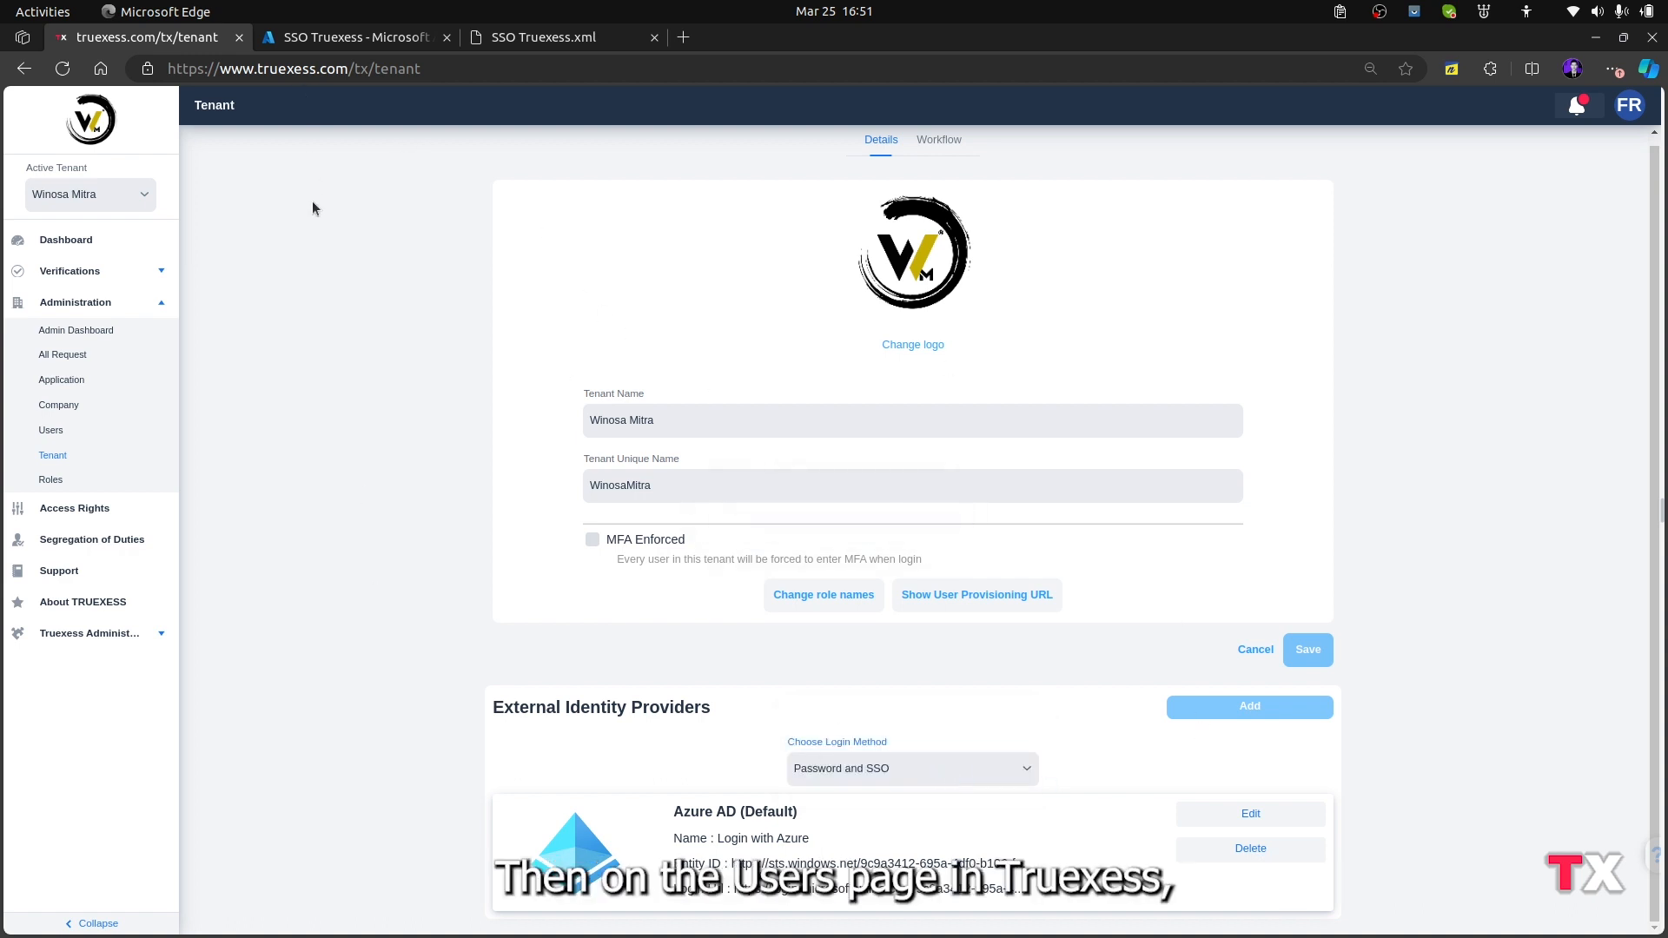
Check the Login Method of a user on the second page of the Truexess user list and close the user information unchanged
click(91, 434)
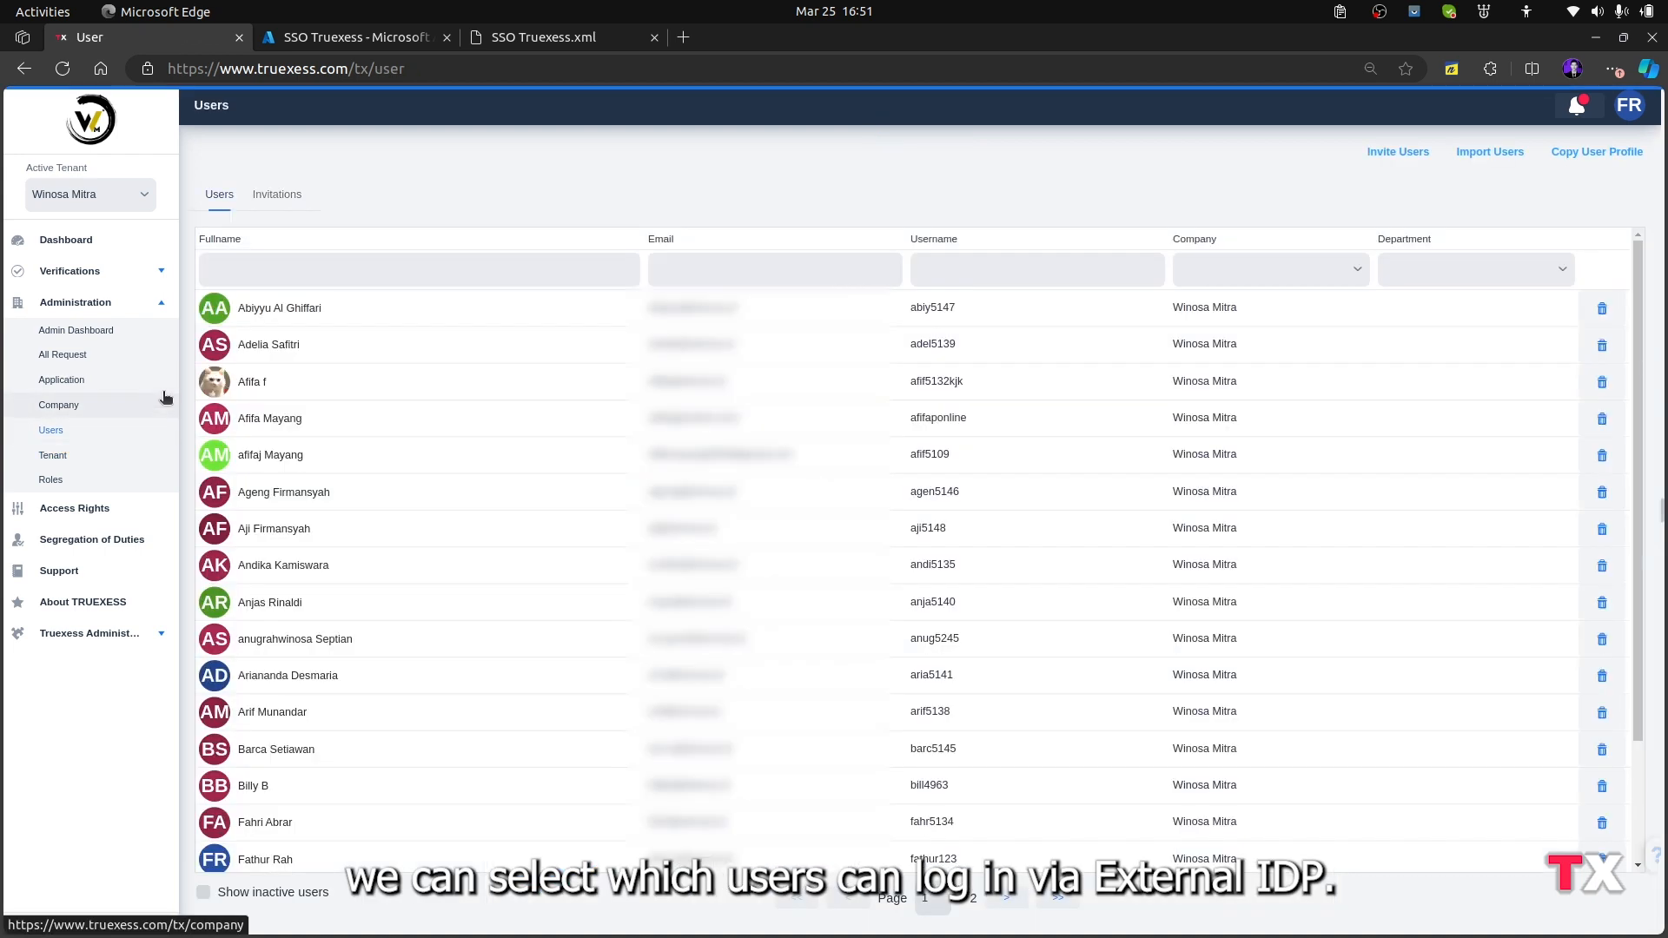
click(1006, 897)
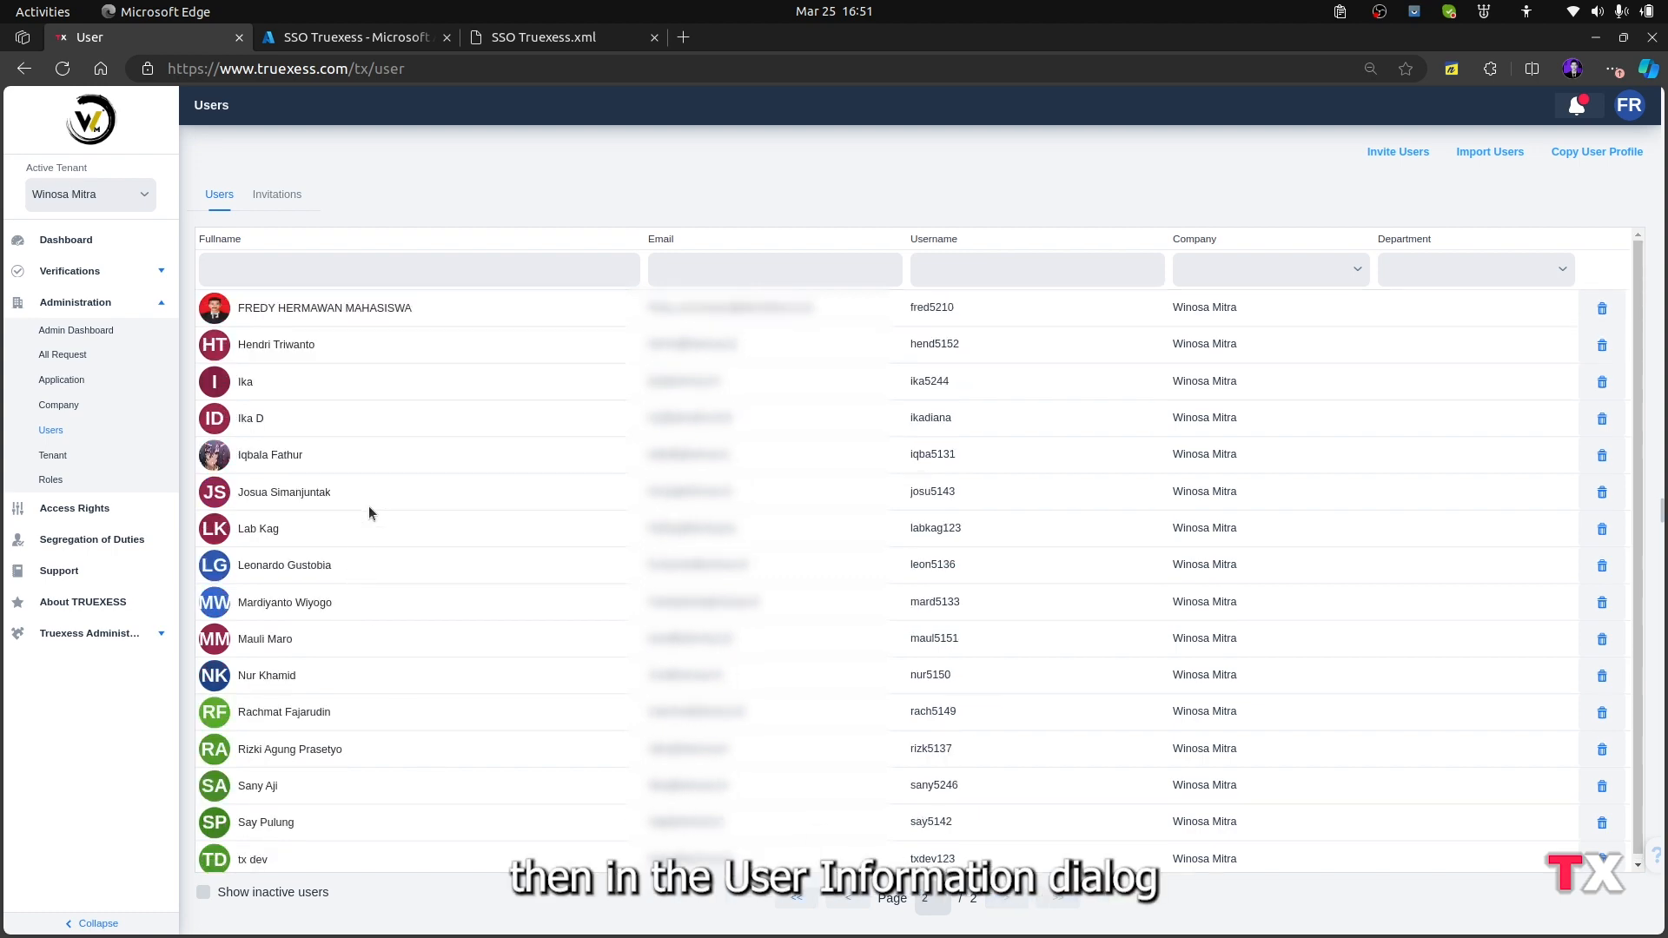
click(485, 445)
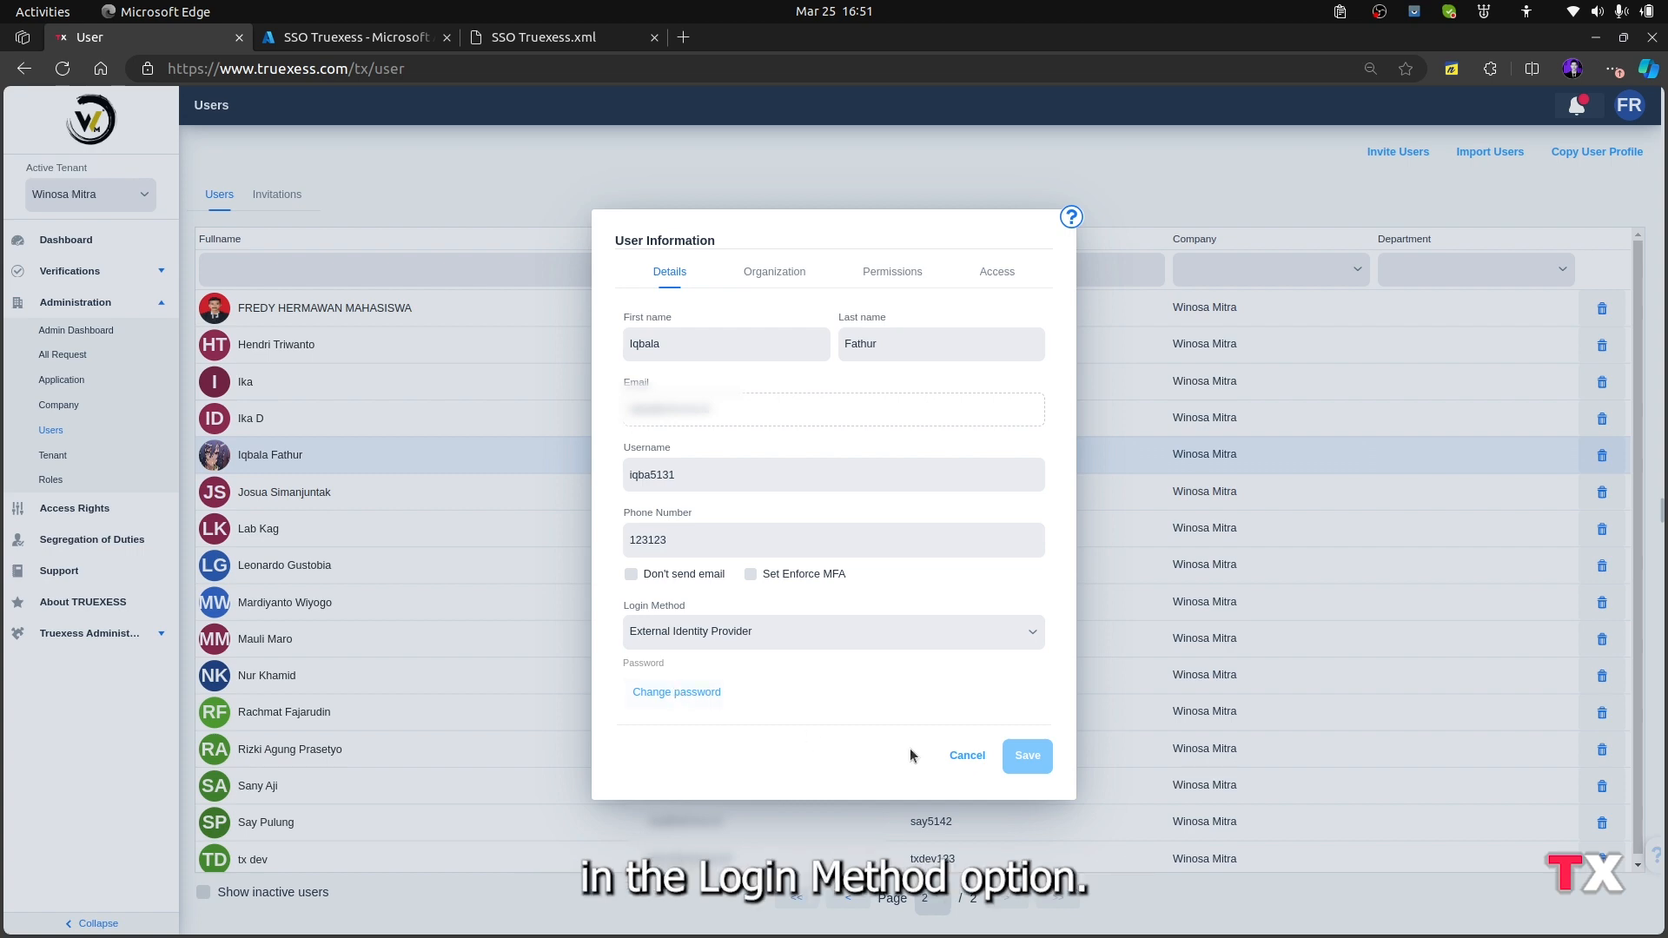
click(958, 752)
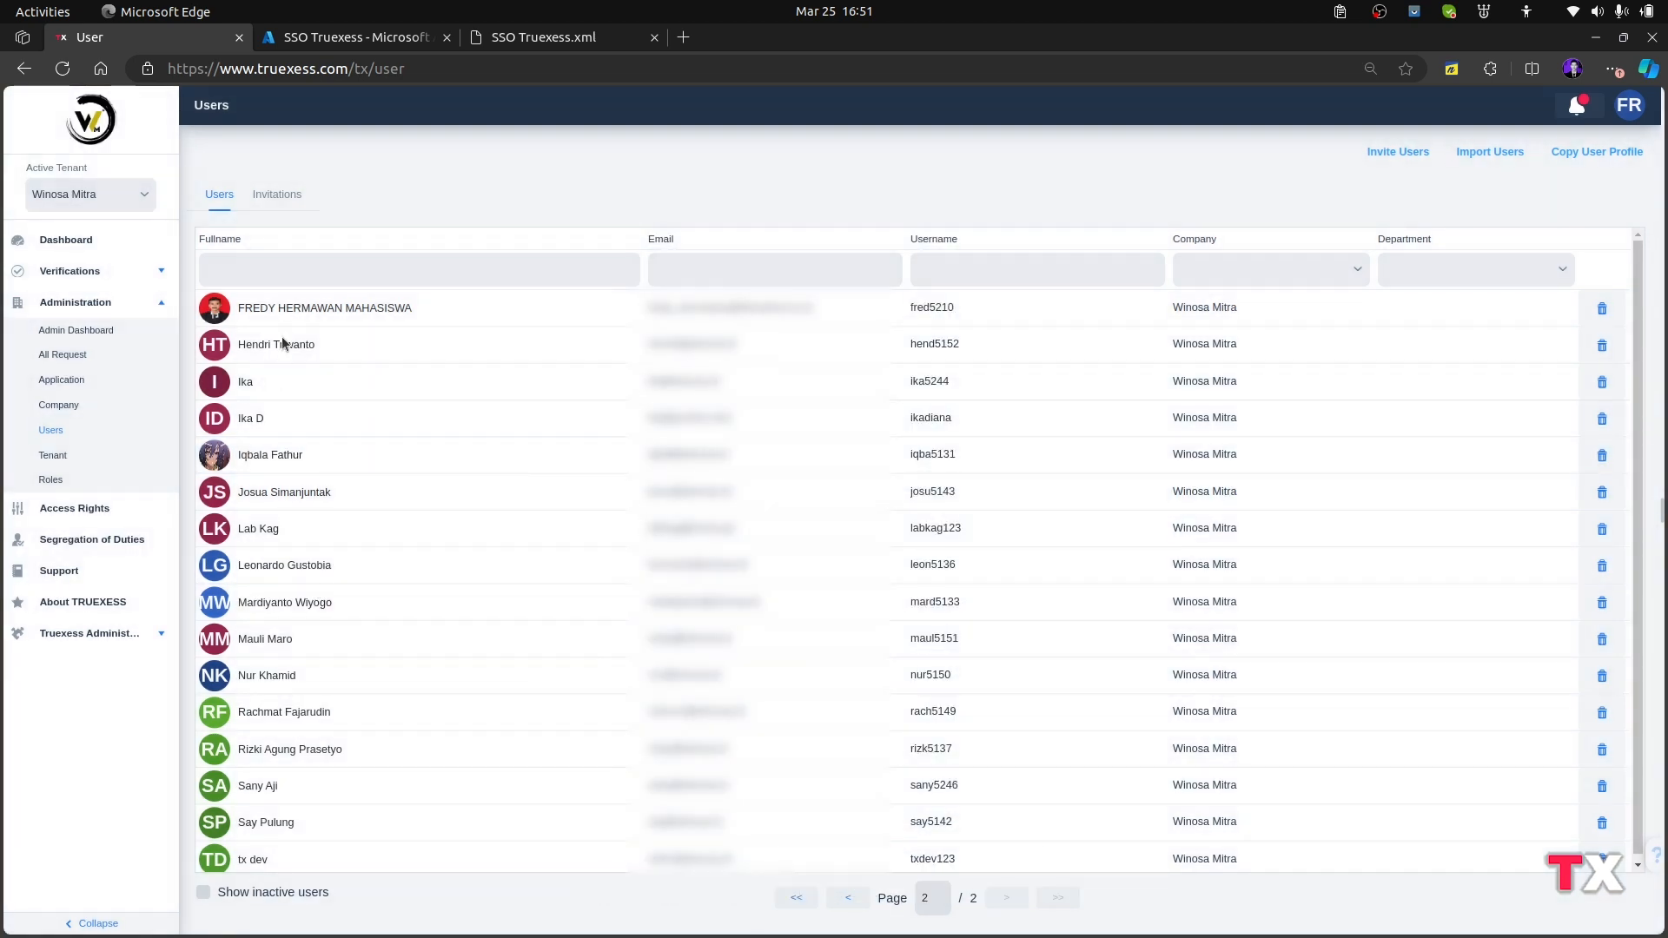
In Azure, search for the user by name, select that user and assign them to the SSO Truexess application
click(325, 42)
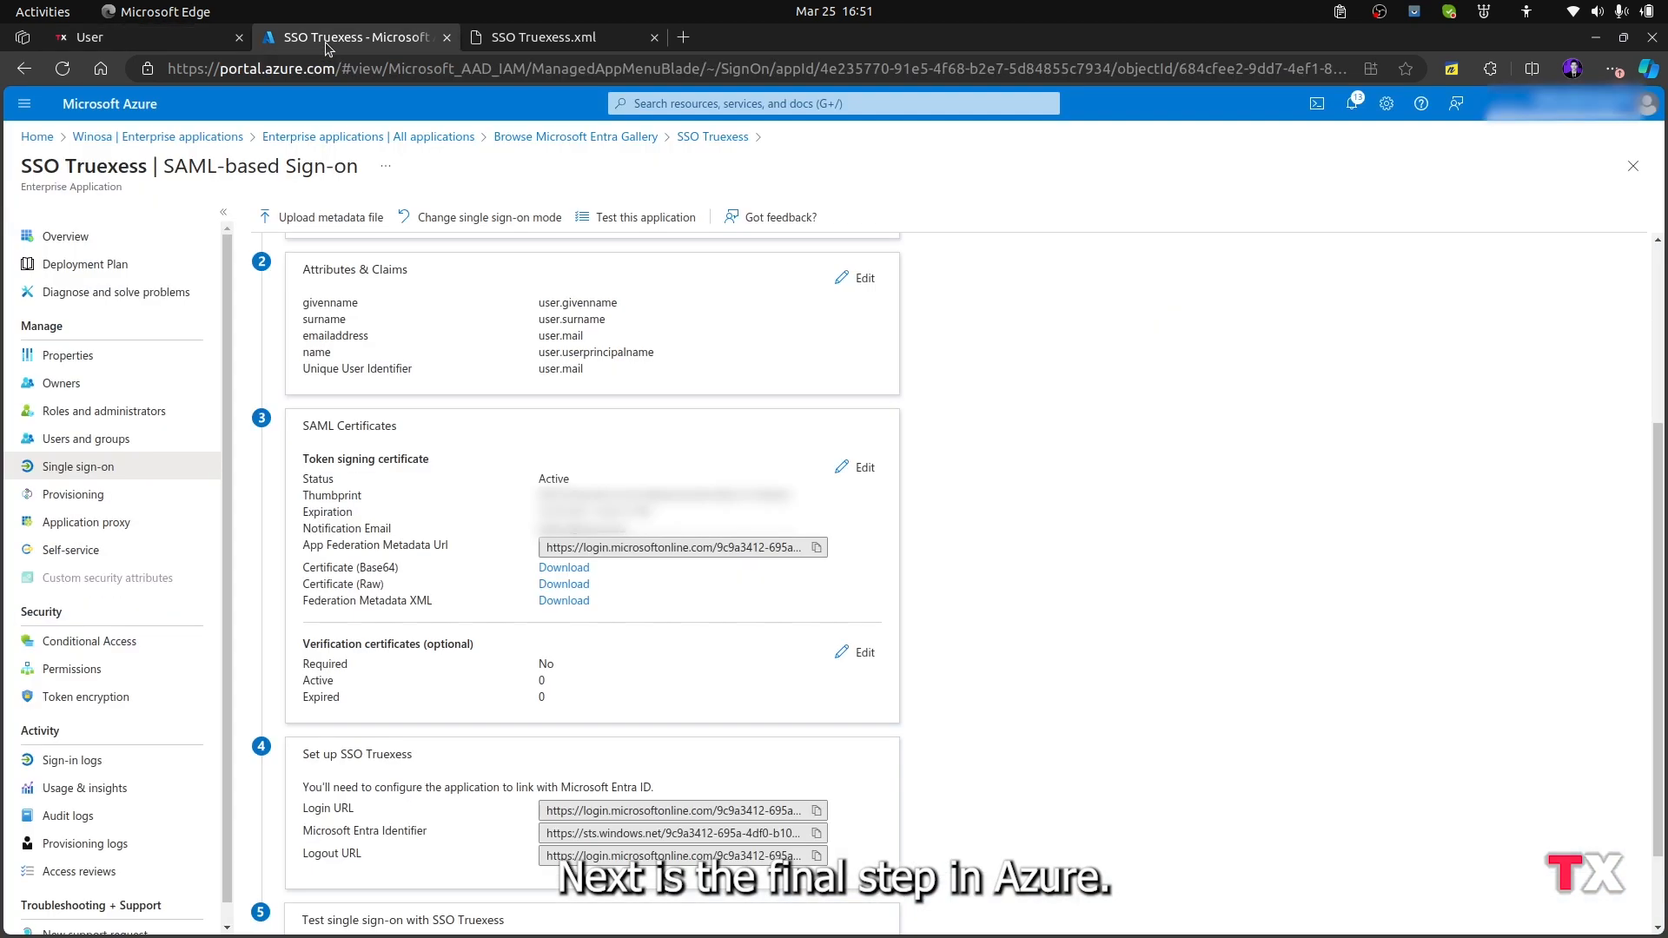
click(110, 438)
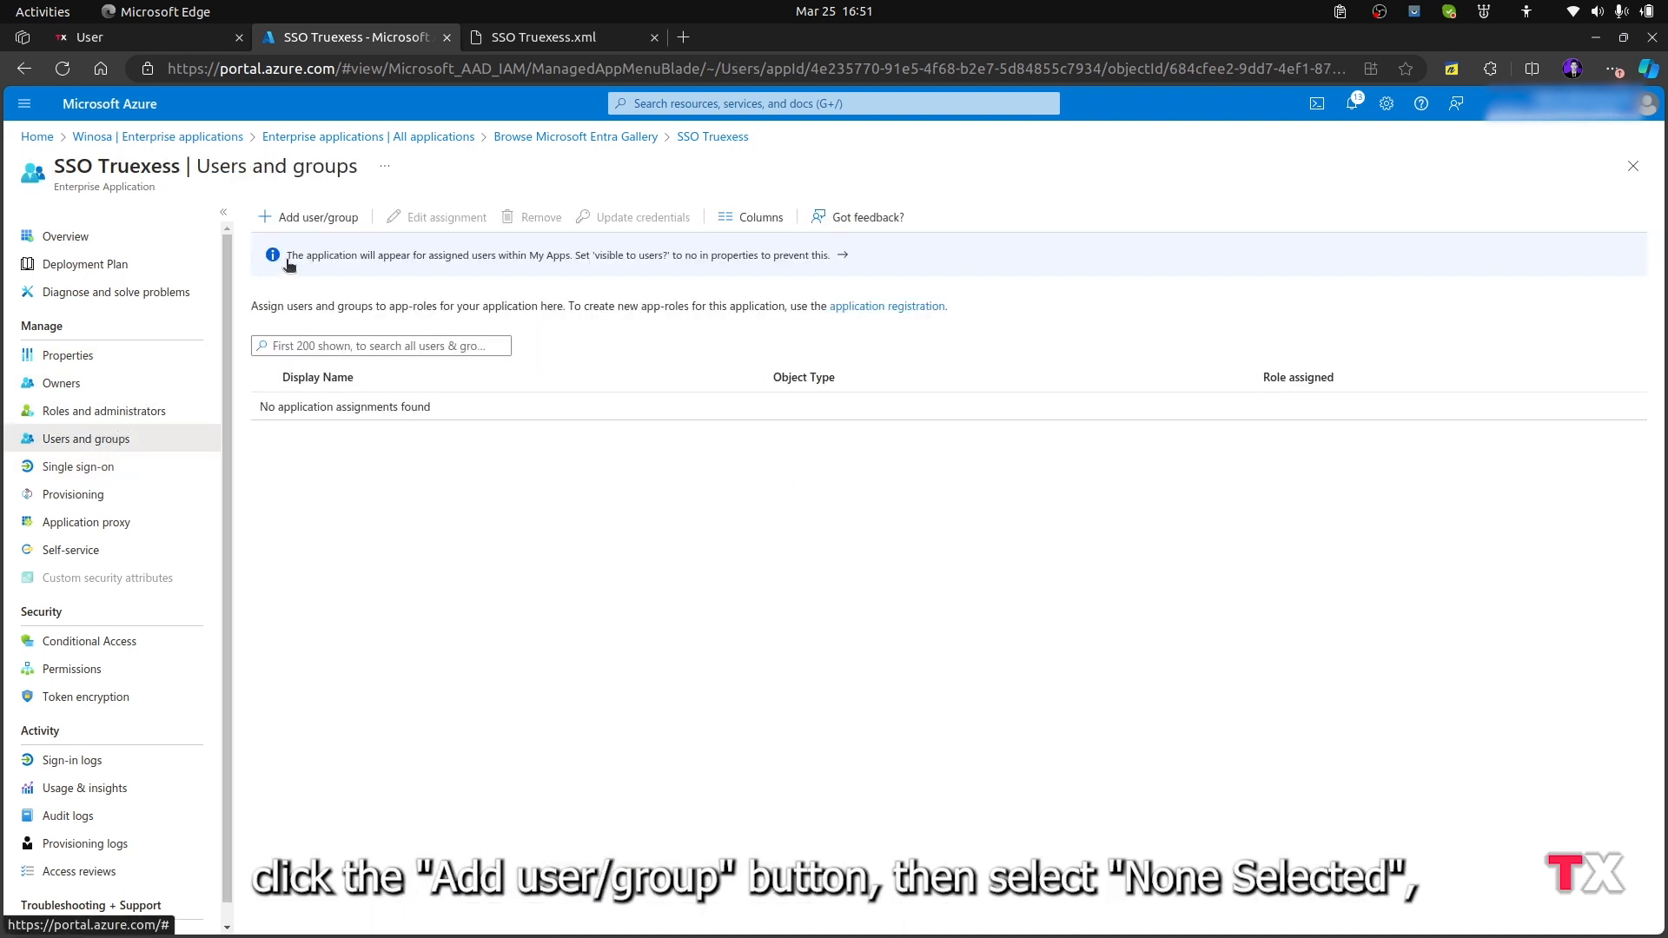
click(308, 217)
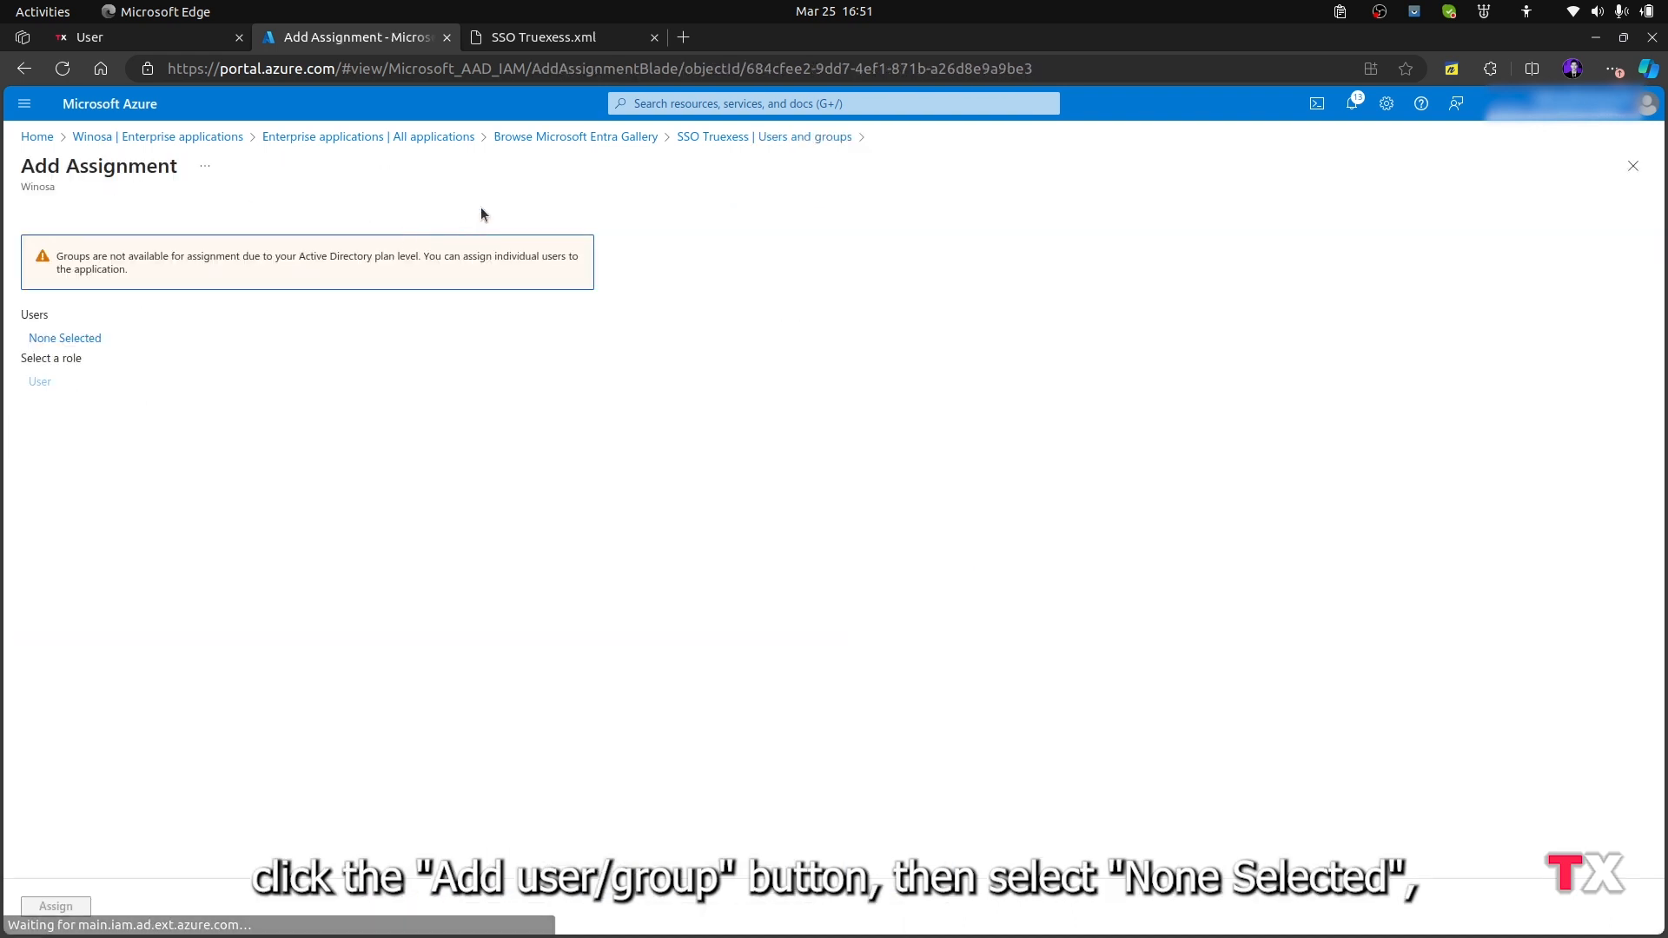
click(78, 338)
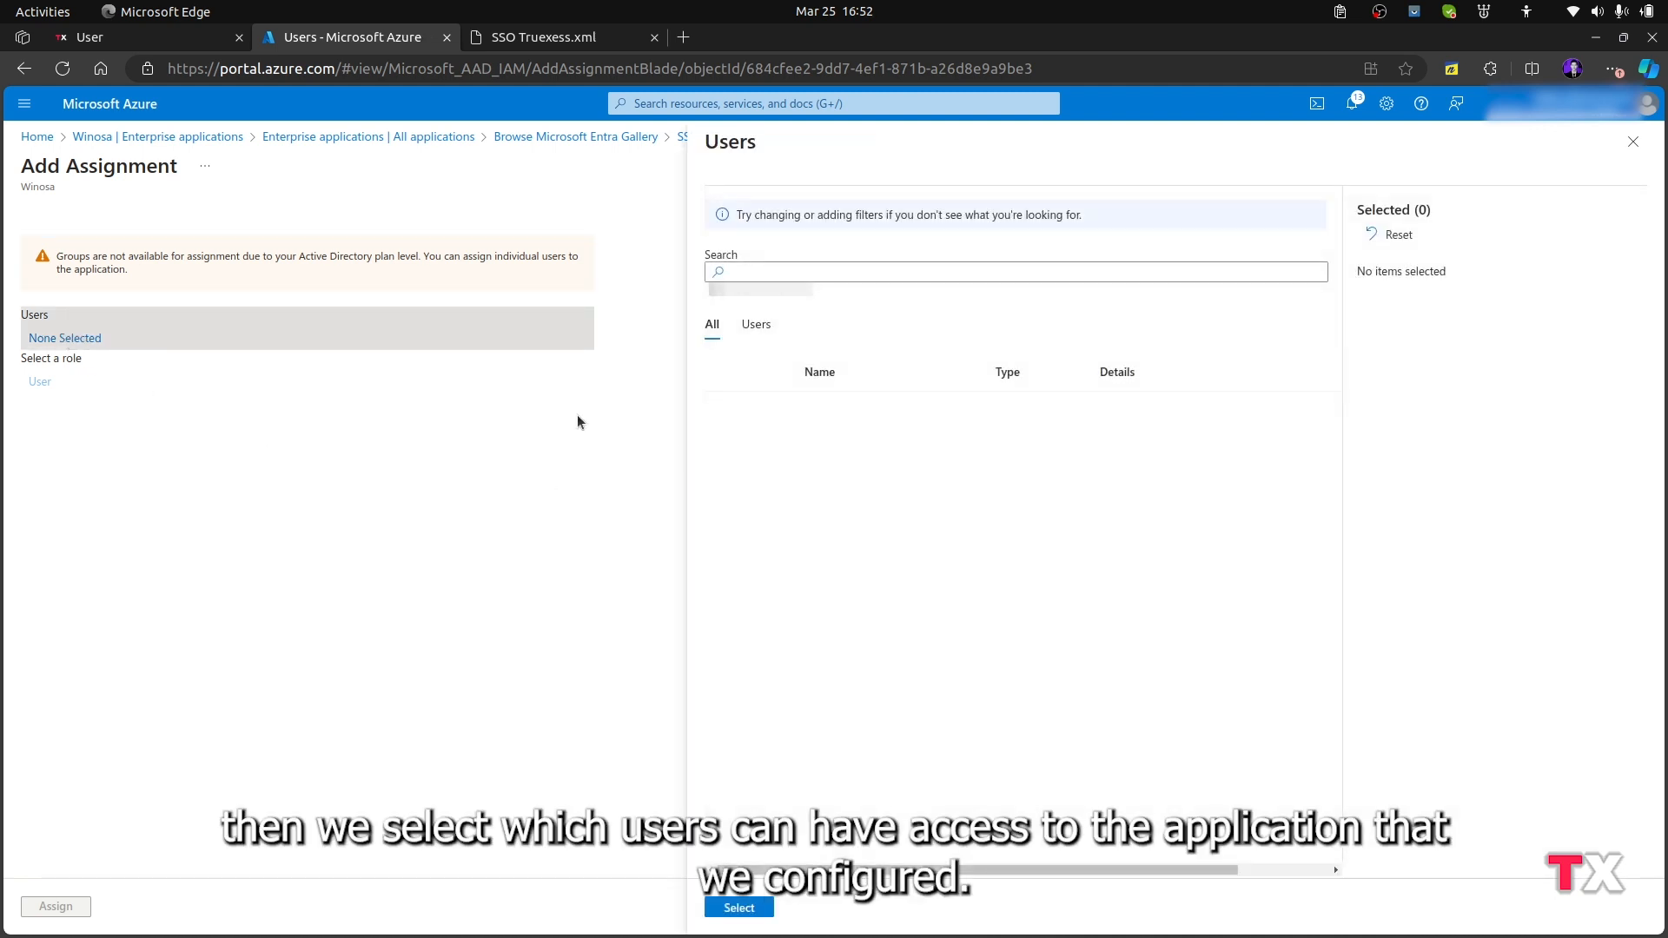
click(764, 271)
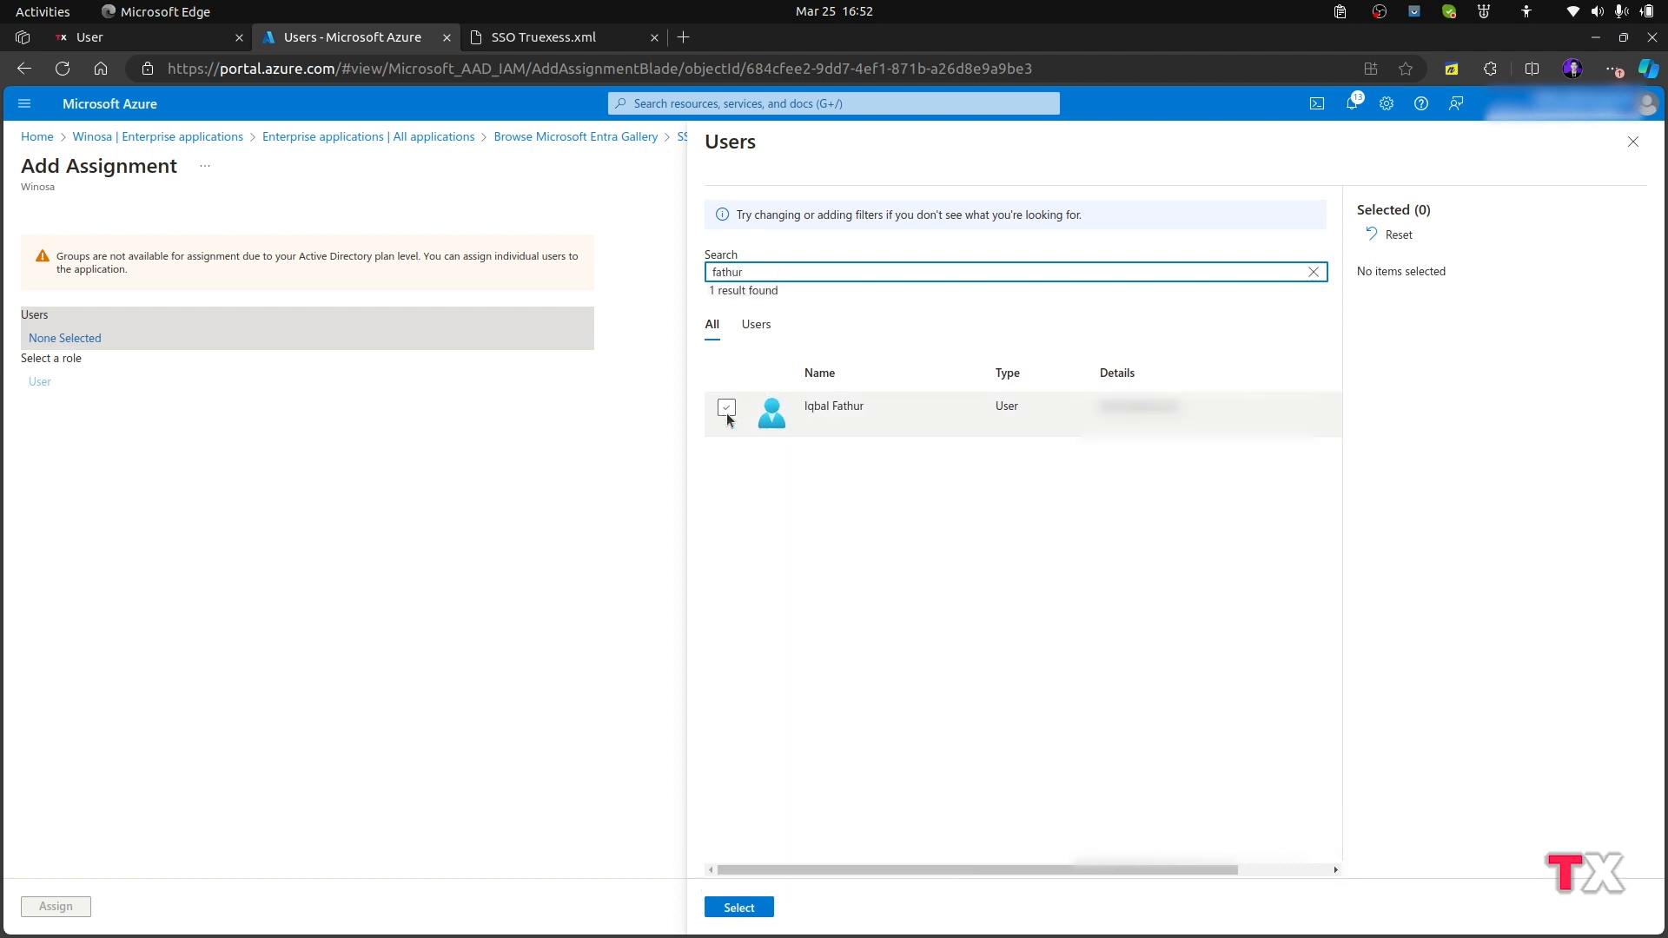
click(726, 408)
click(723, 907)
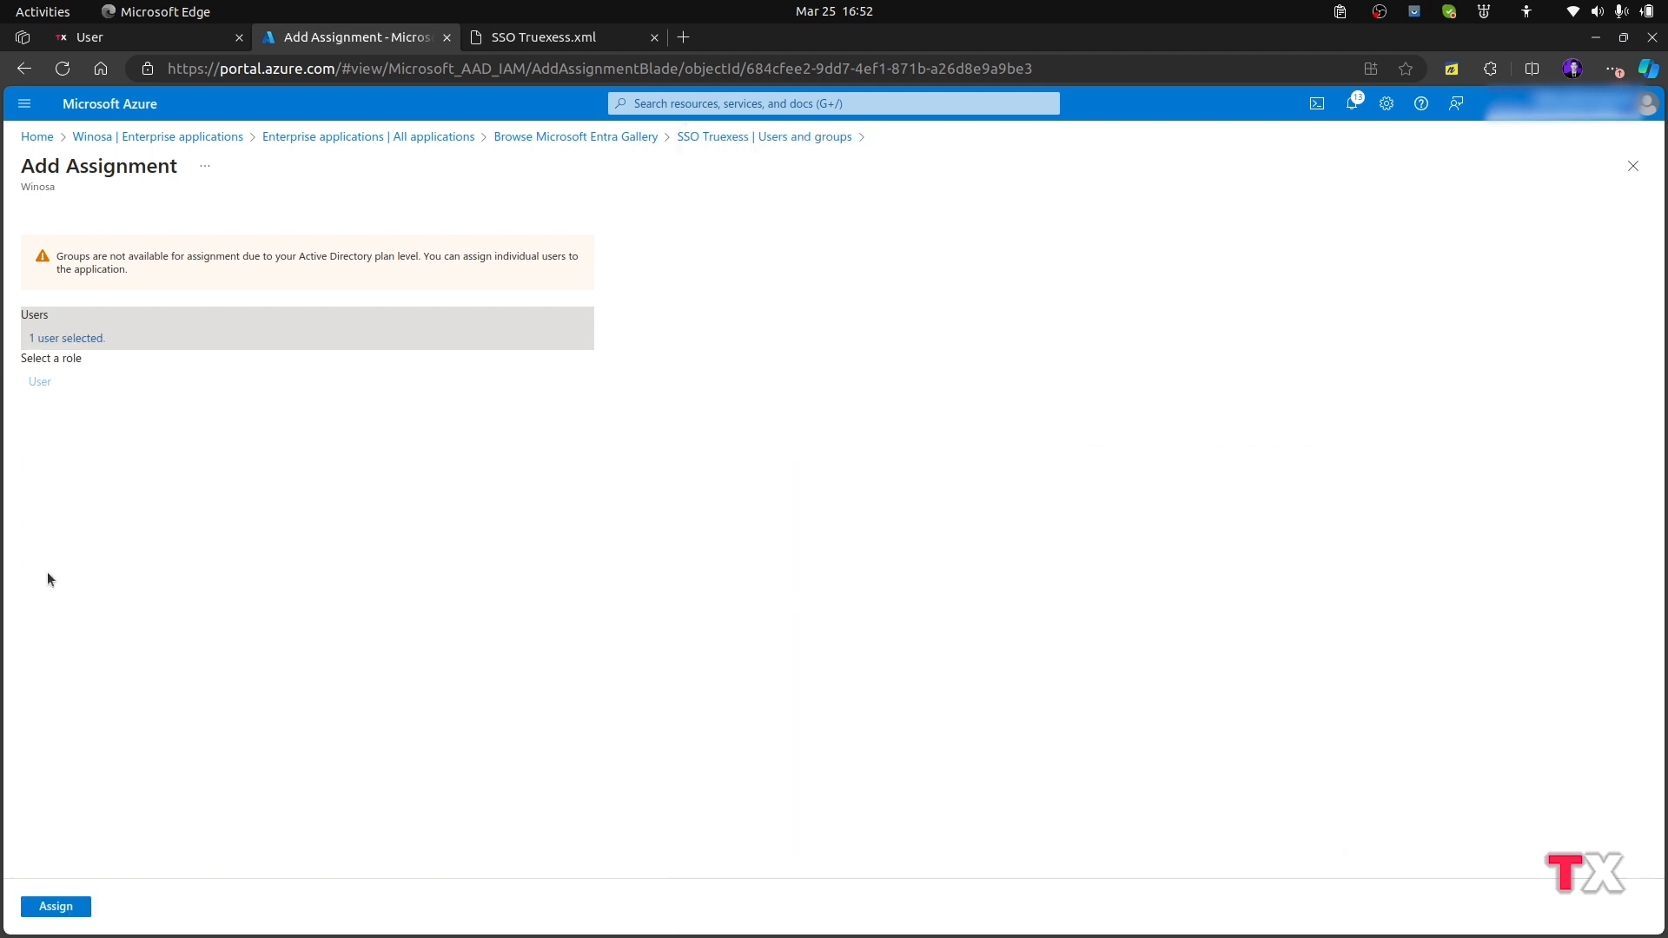
click(66, 910)
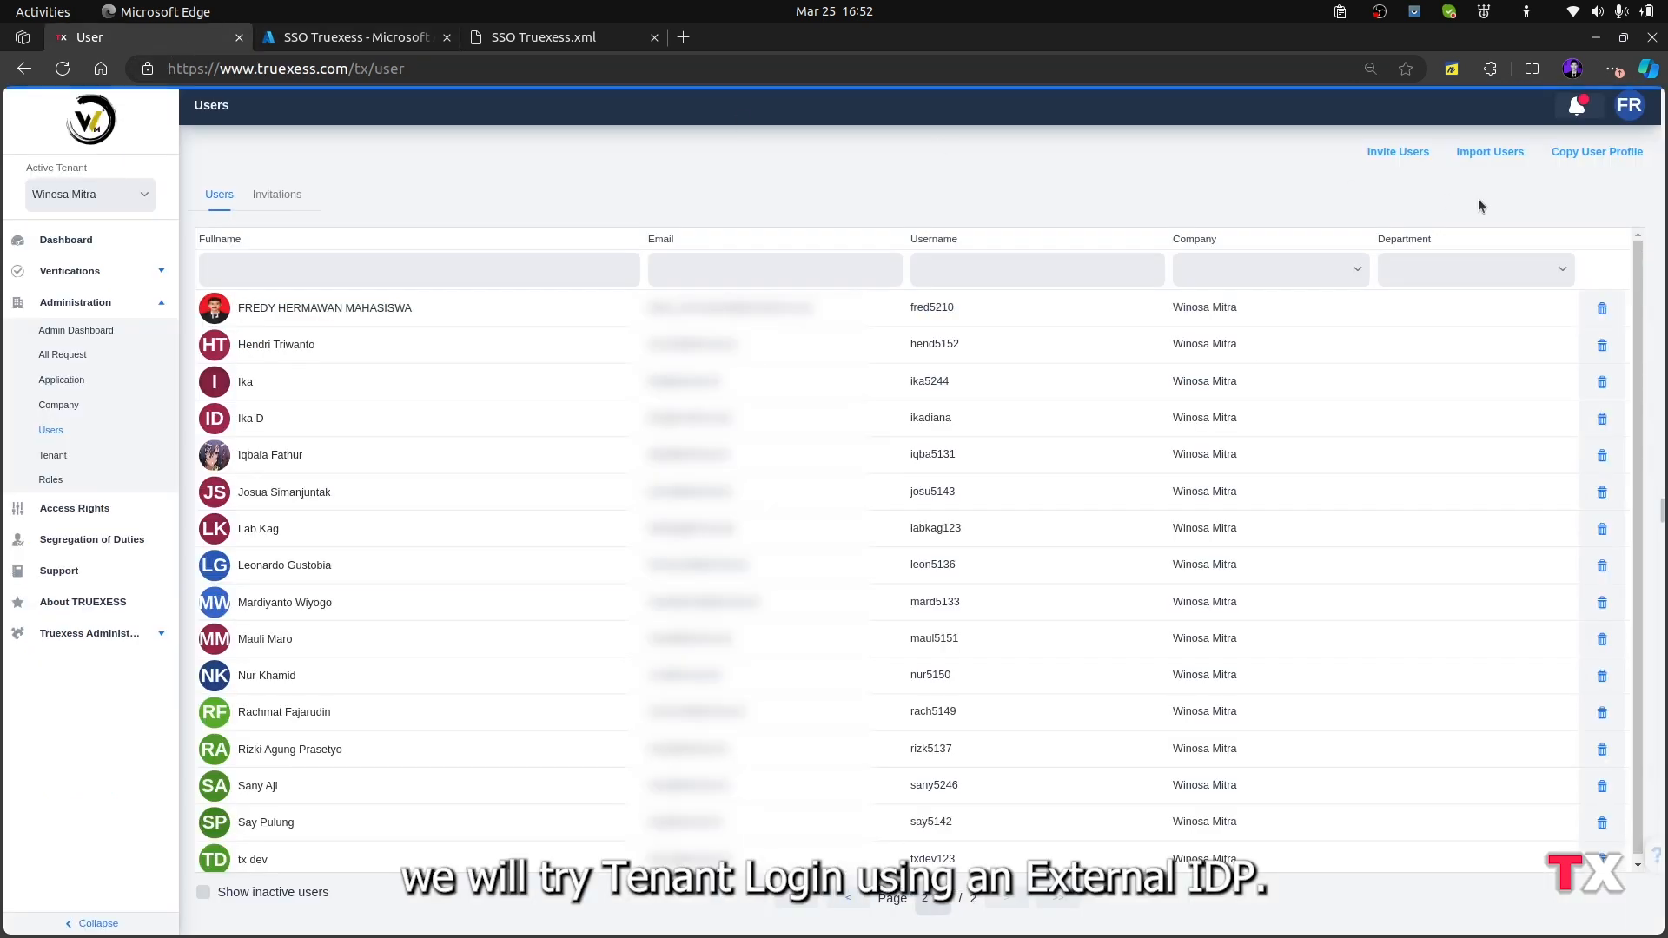
click(1624, 110)
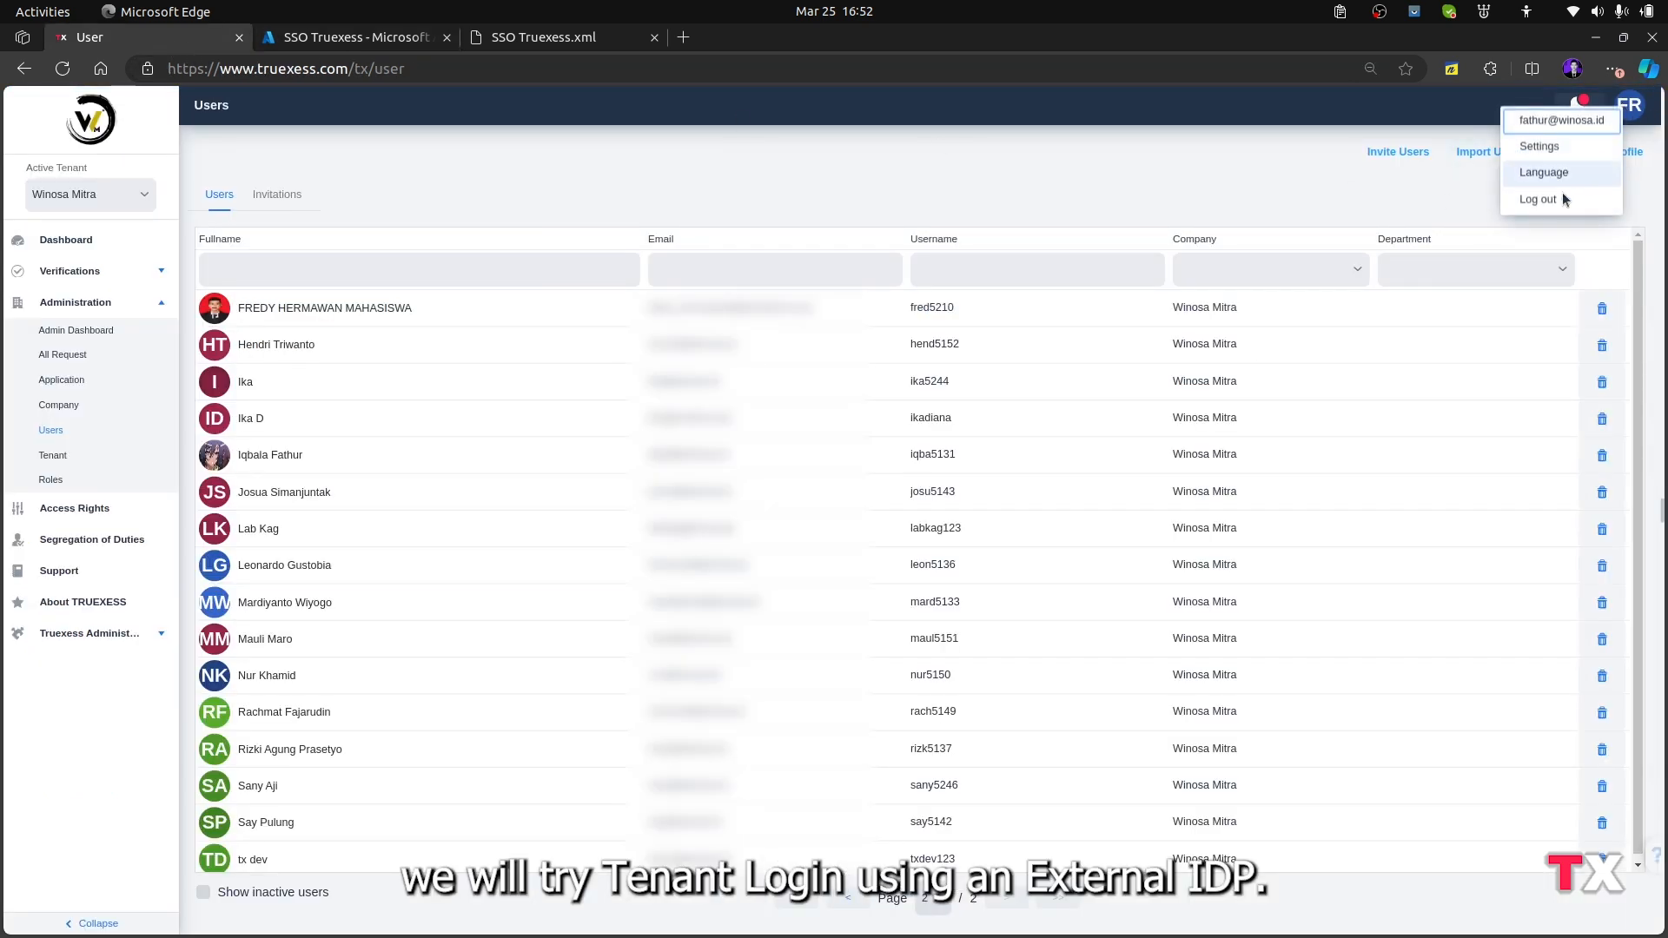
click(1603, 200)
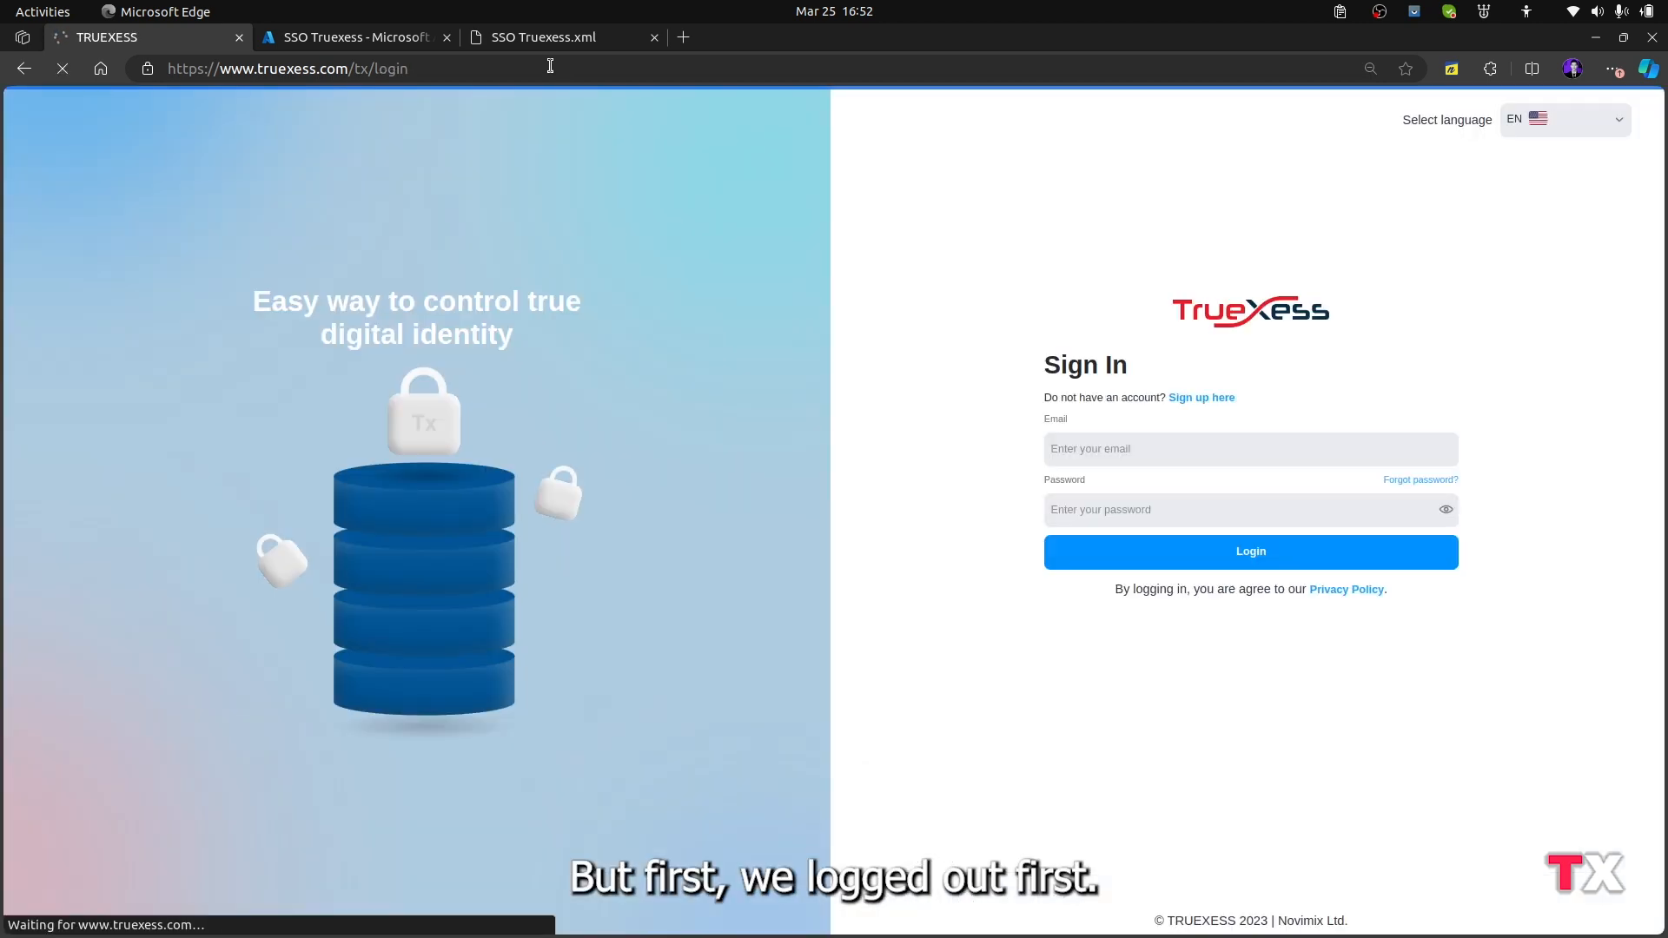
click(552, 64)
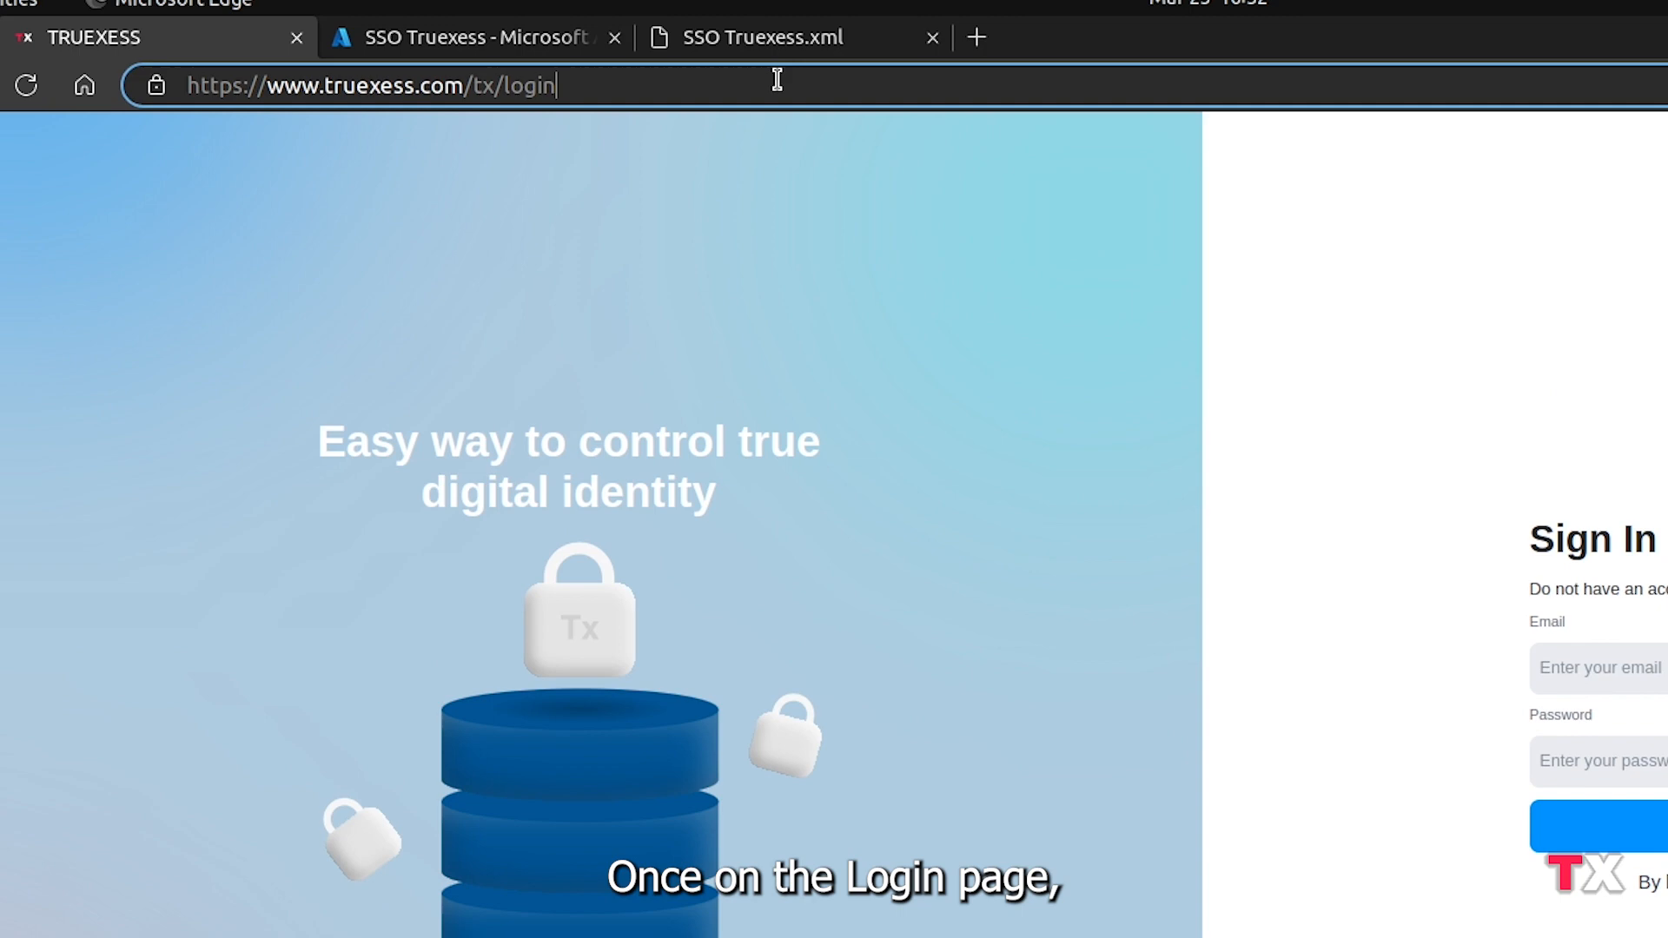
text(/)
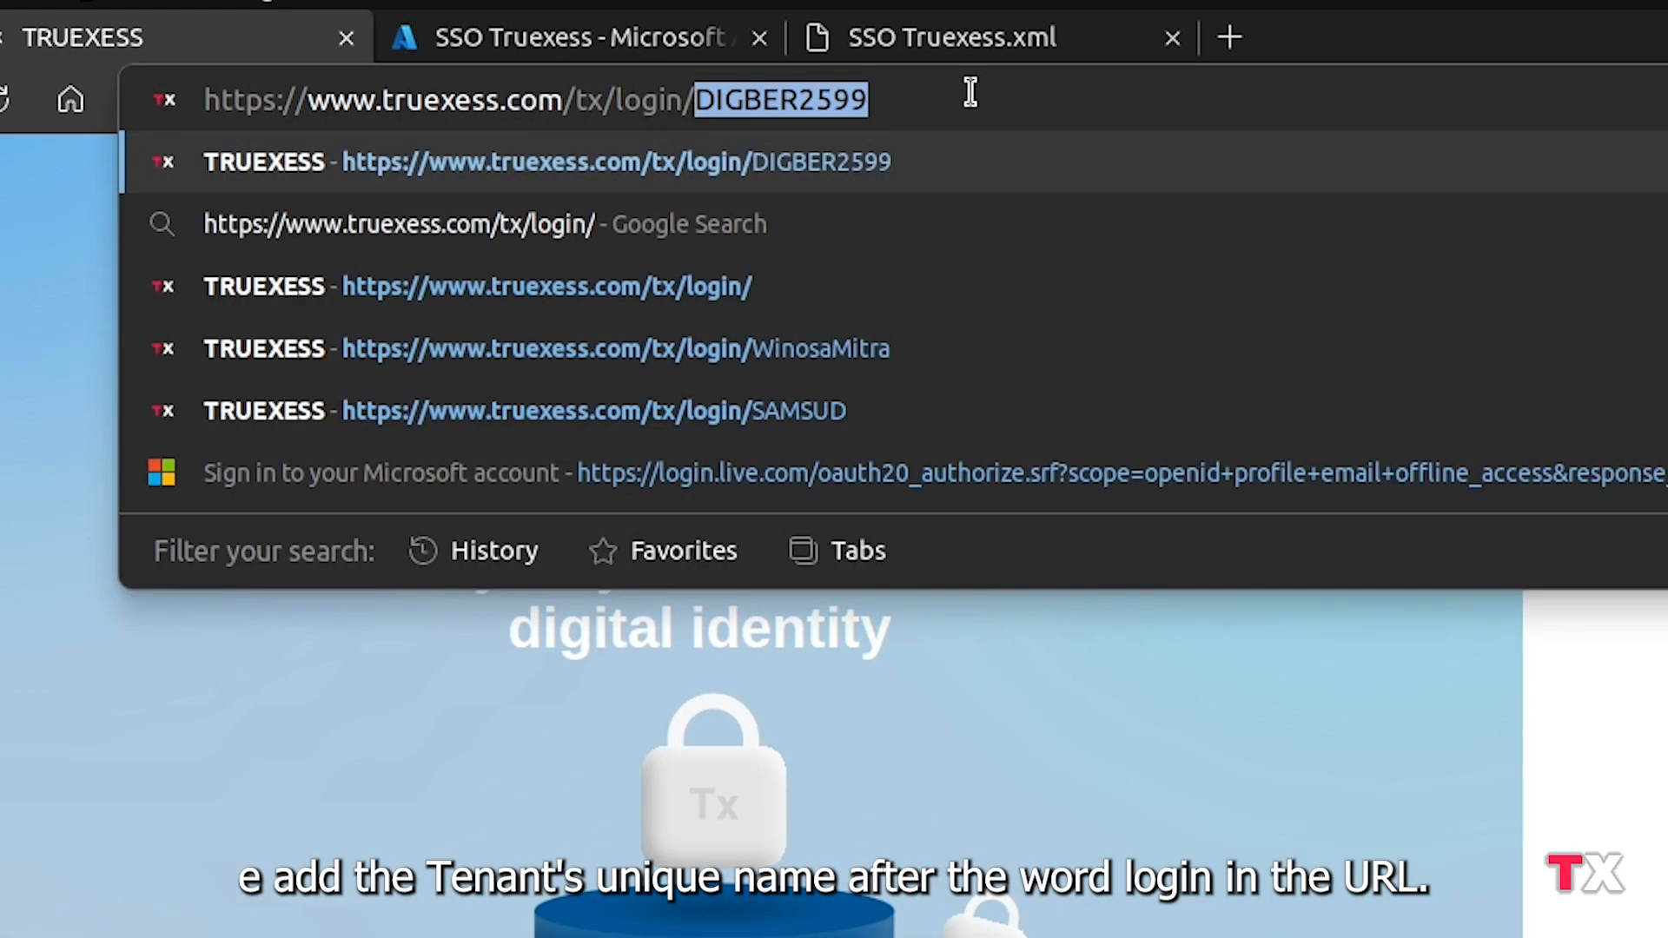
text(w)
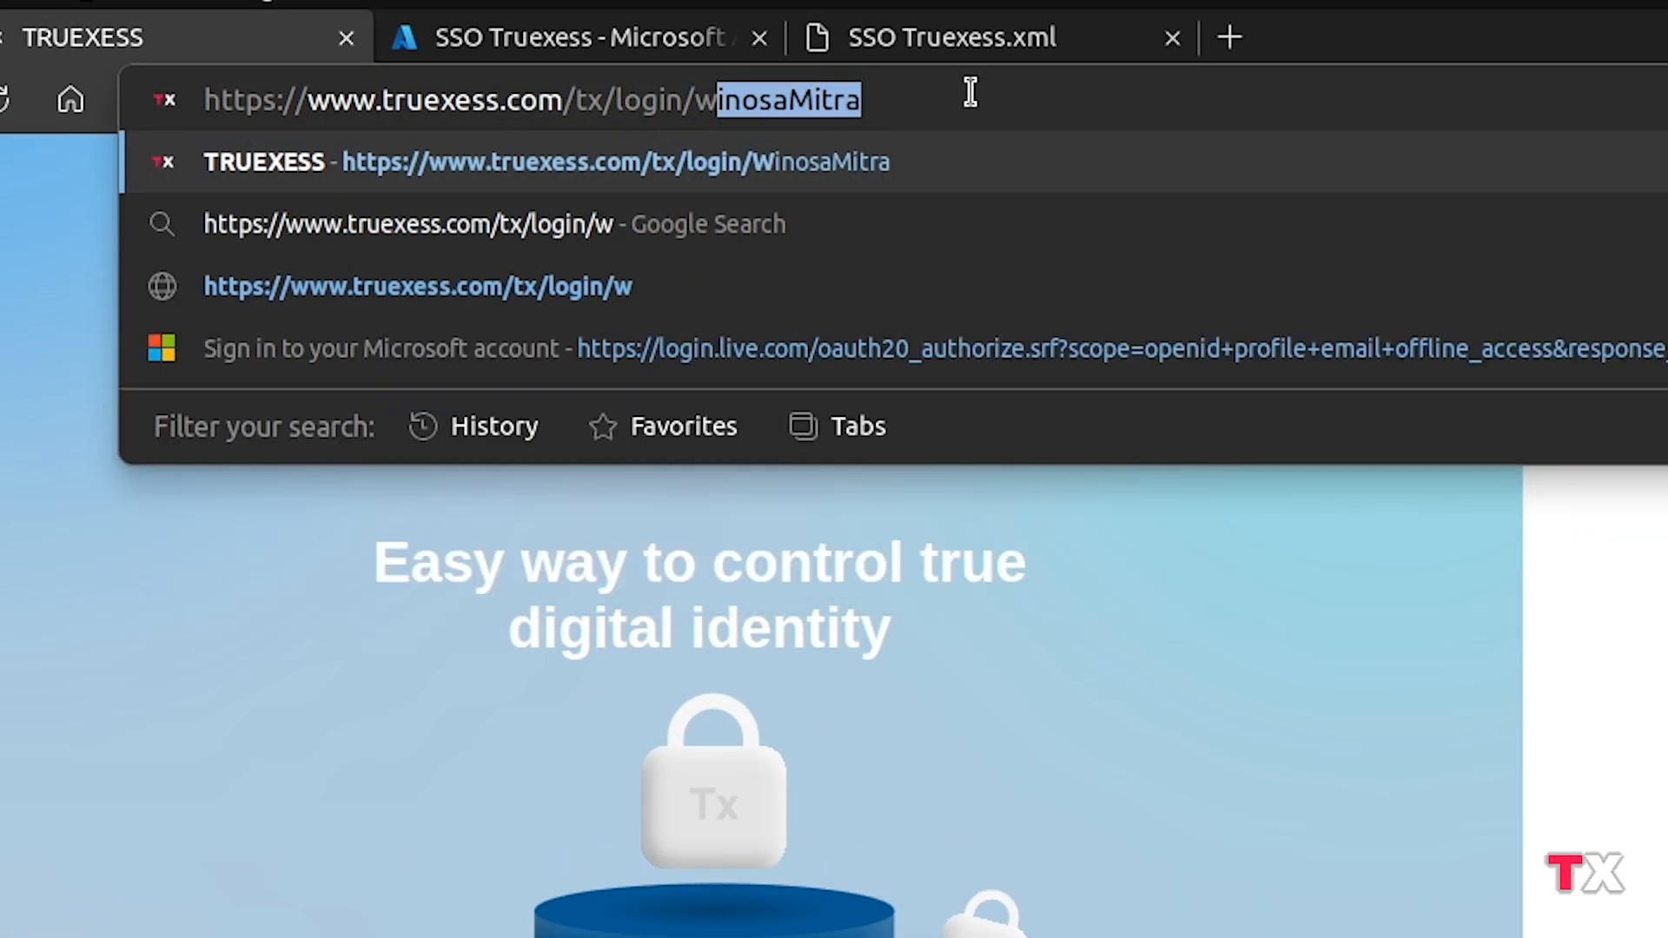
key(Return)
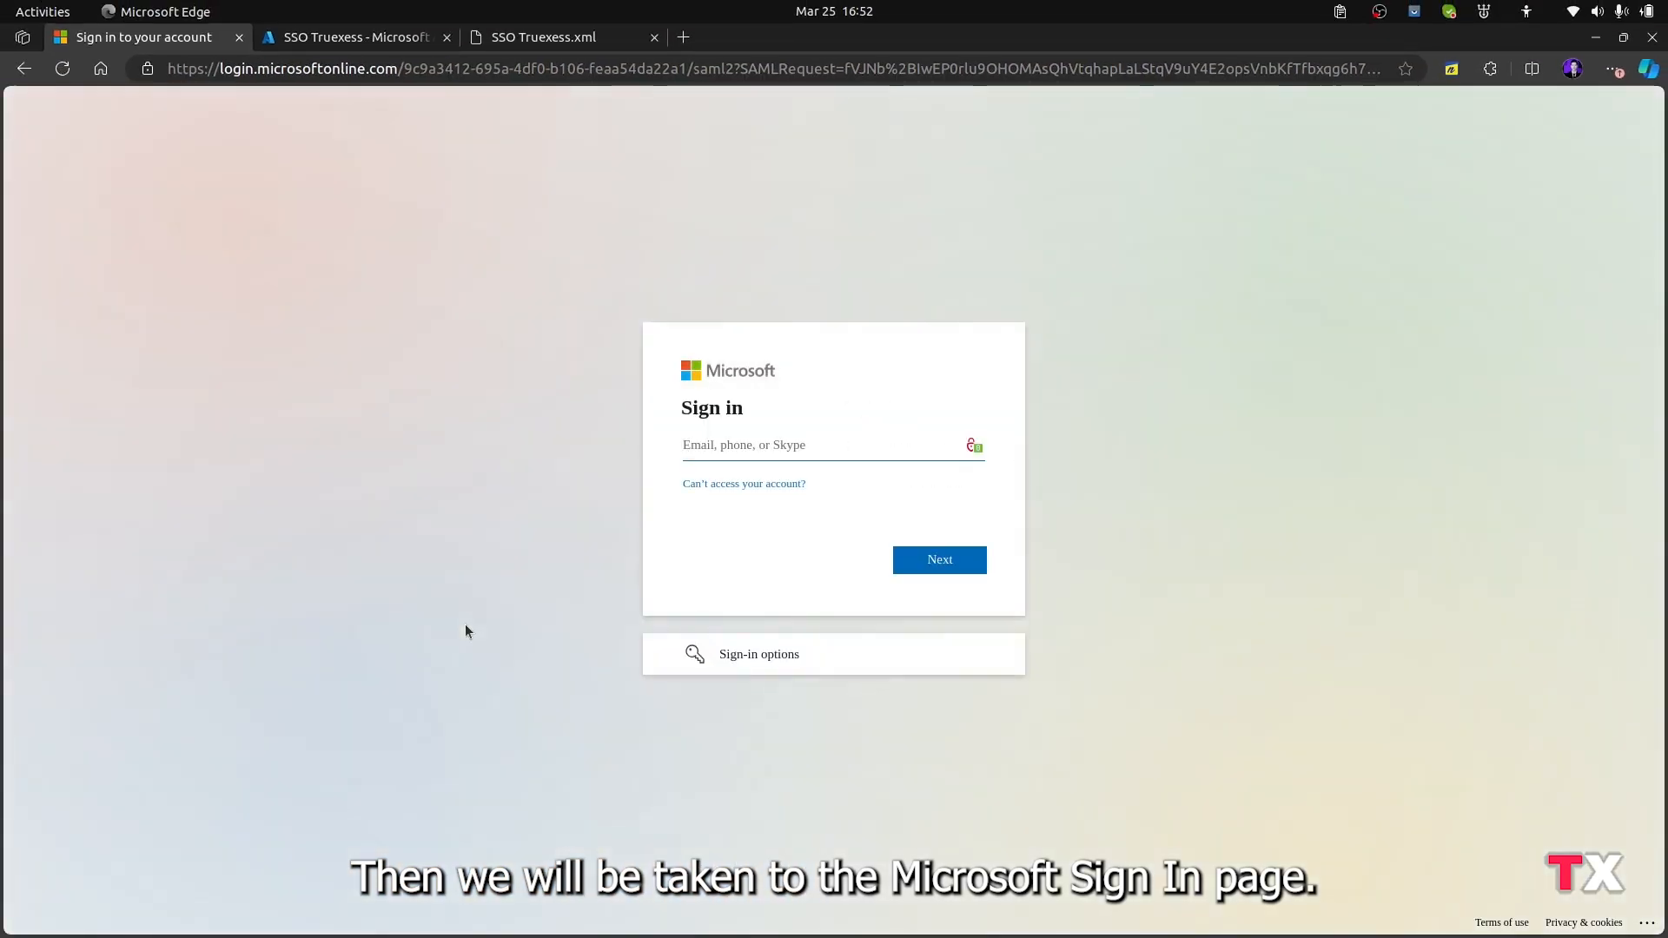
Sign in on the Microsoft page with the user's account e-mail and password
click(957, 556)
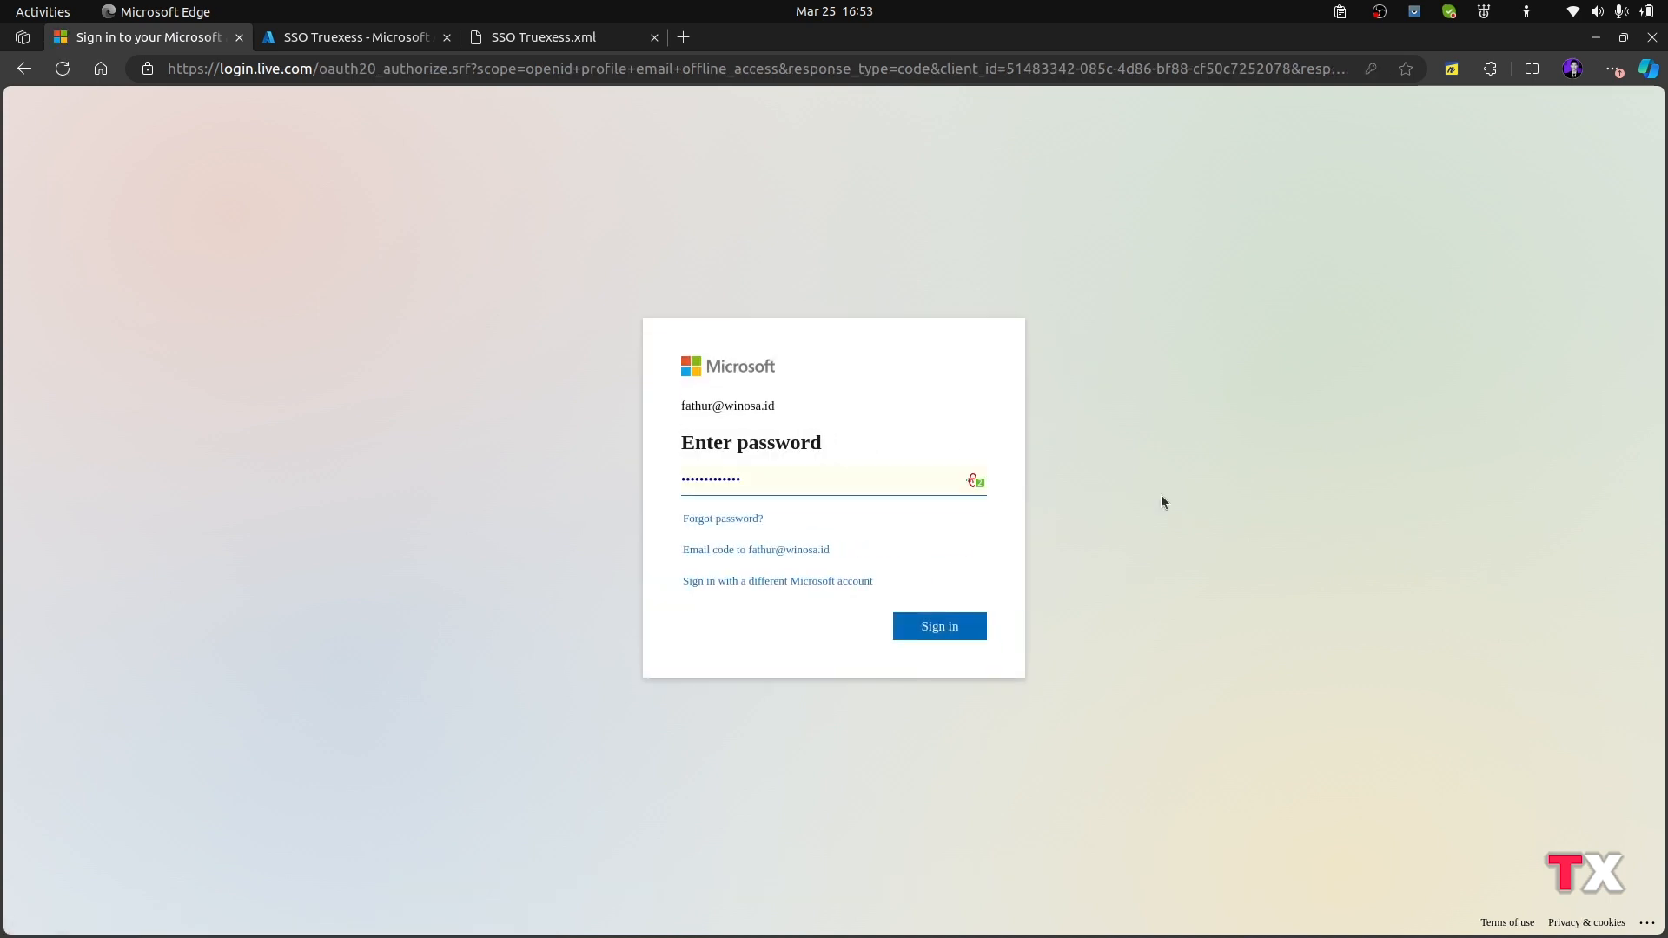
click(964, 633)
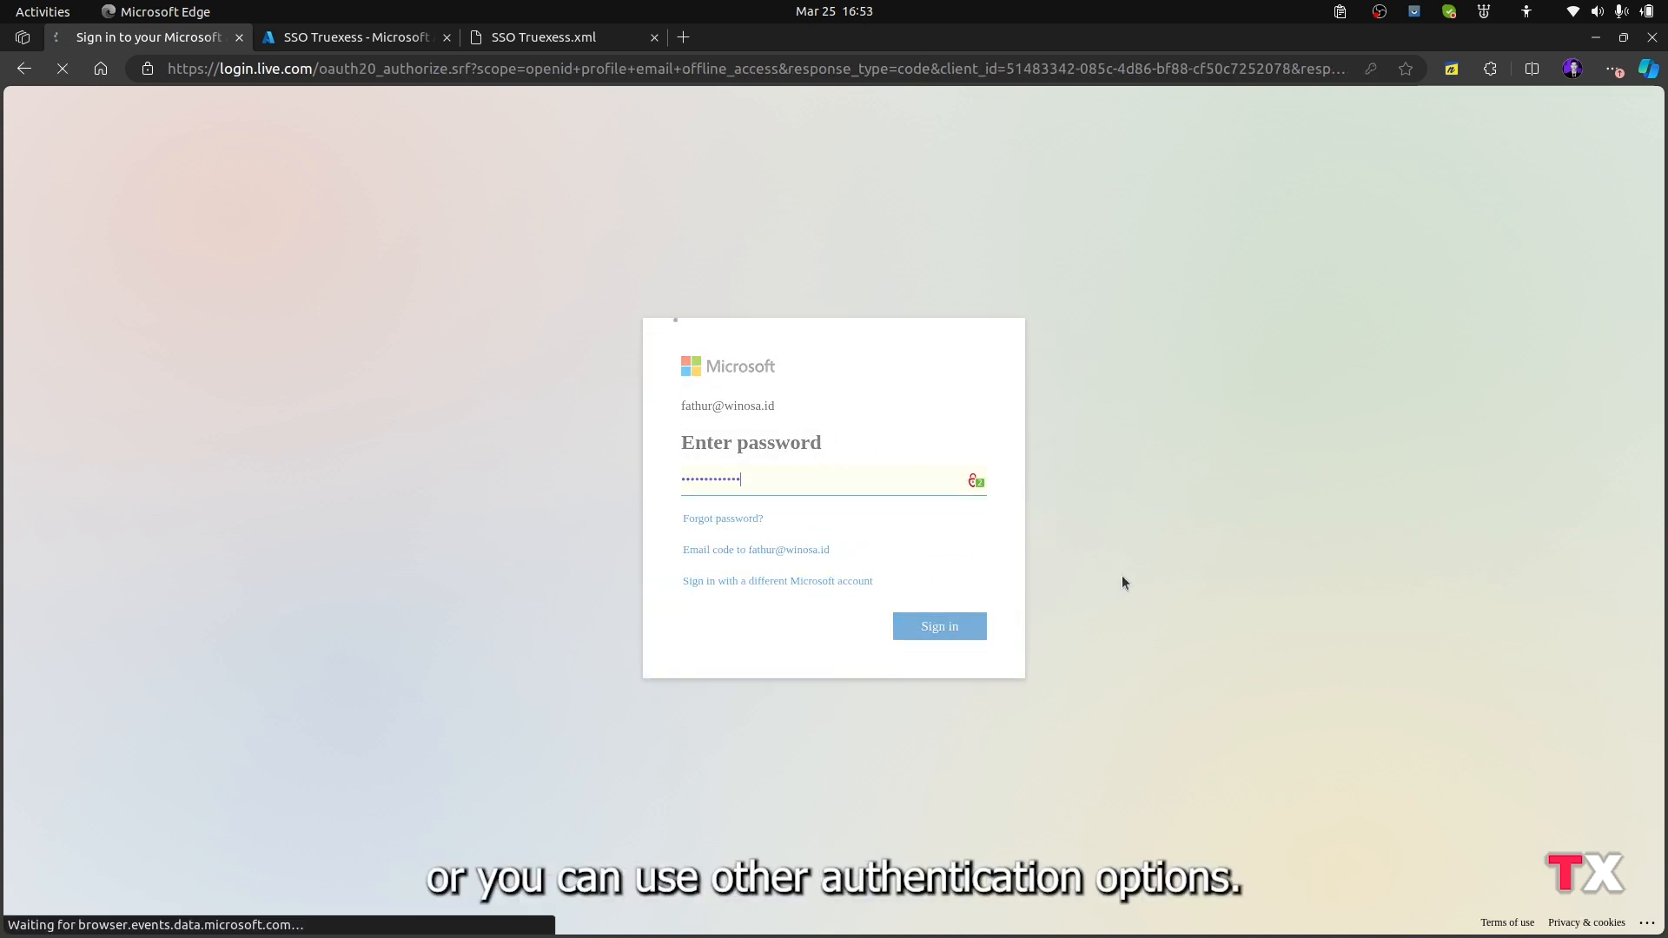